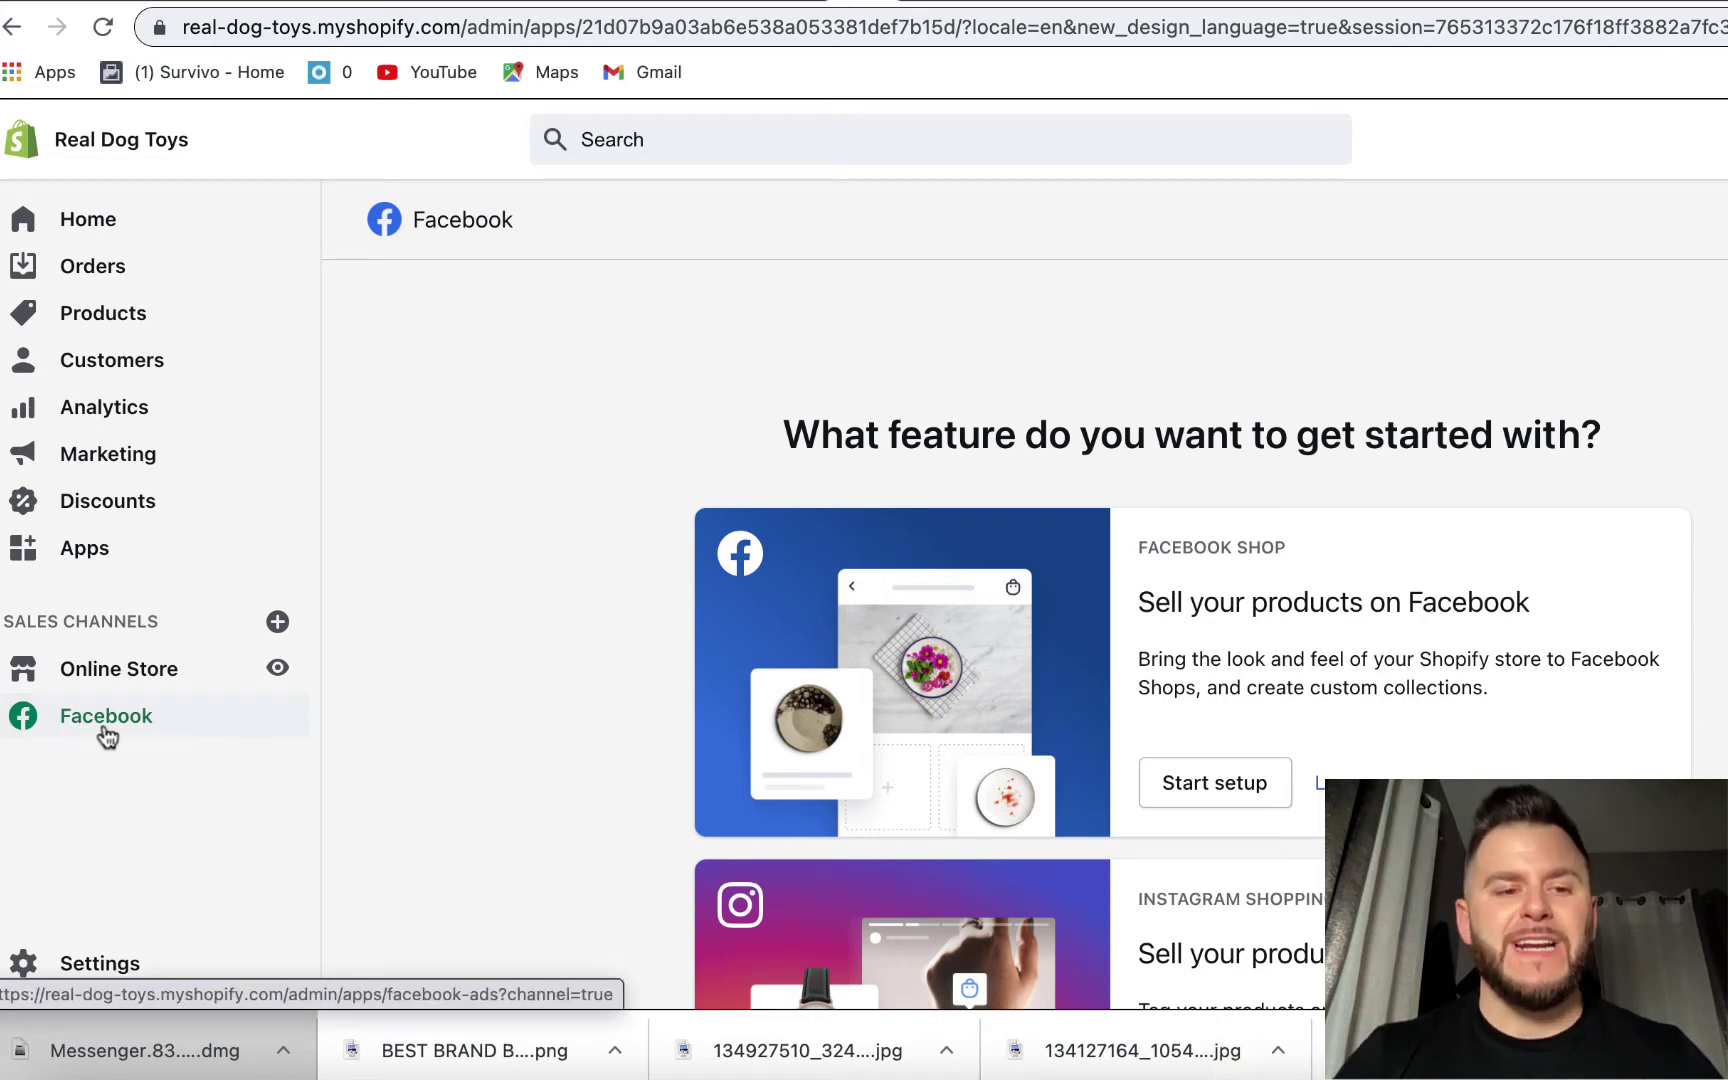
# - Dismiss the Add sales channel list without adding a channel and browse the Facebook channel page
pyautogui.click(279, 622)
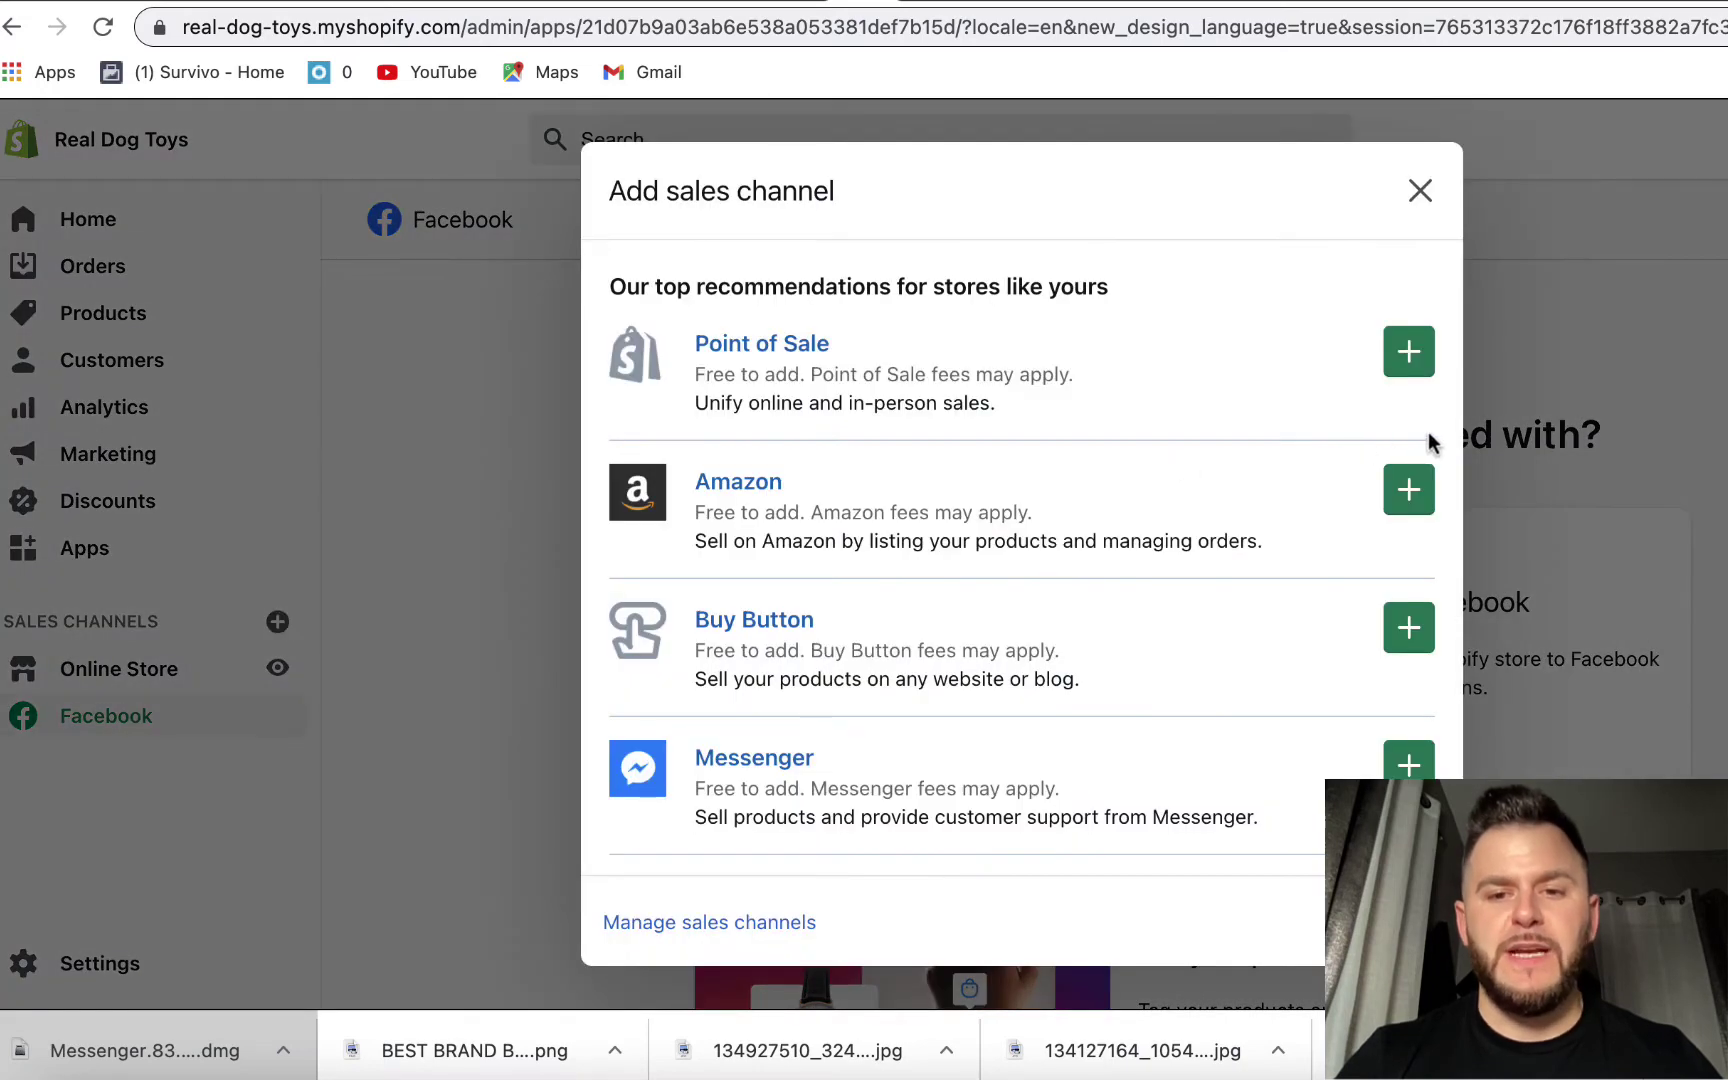
pyautogui.moveTo(1430, 445); pyautogui.dragTo(1250, 835)
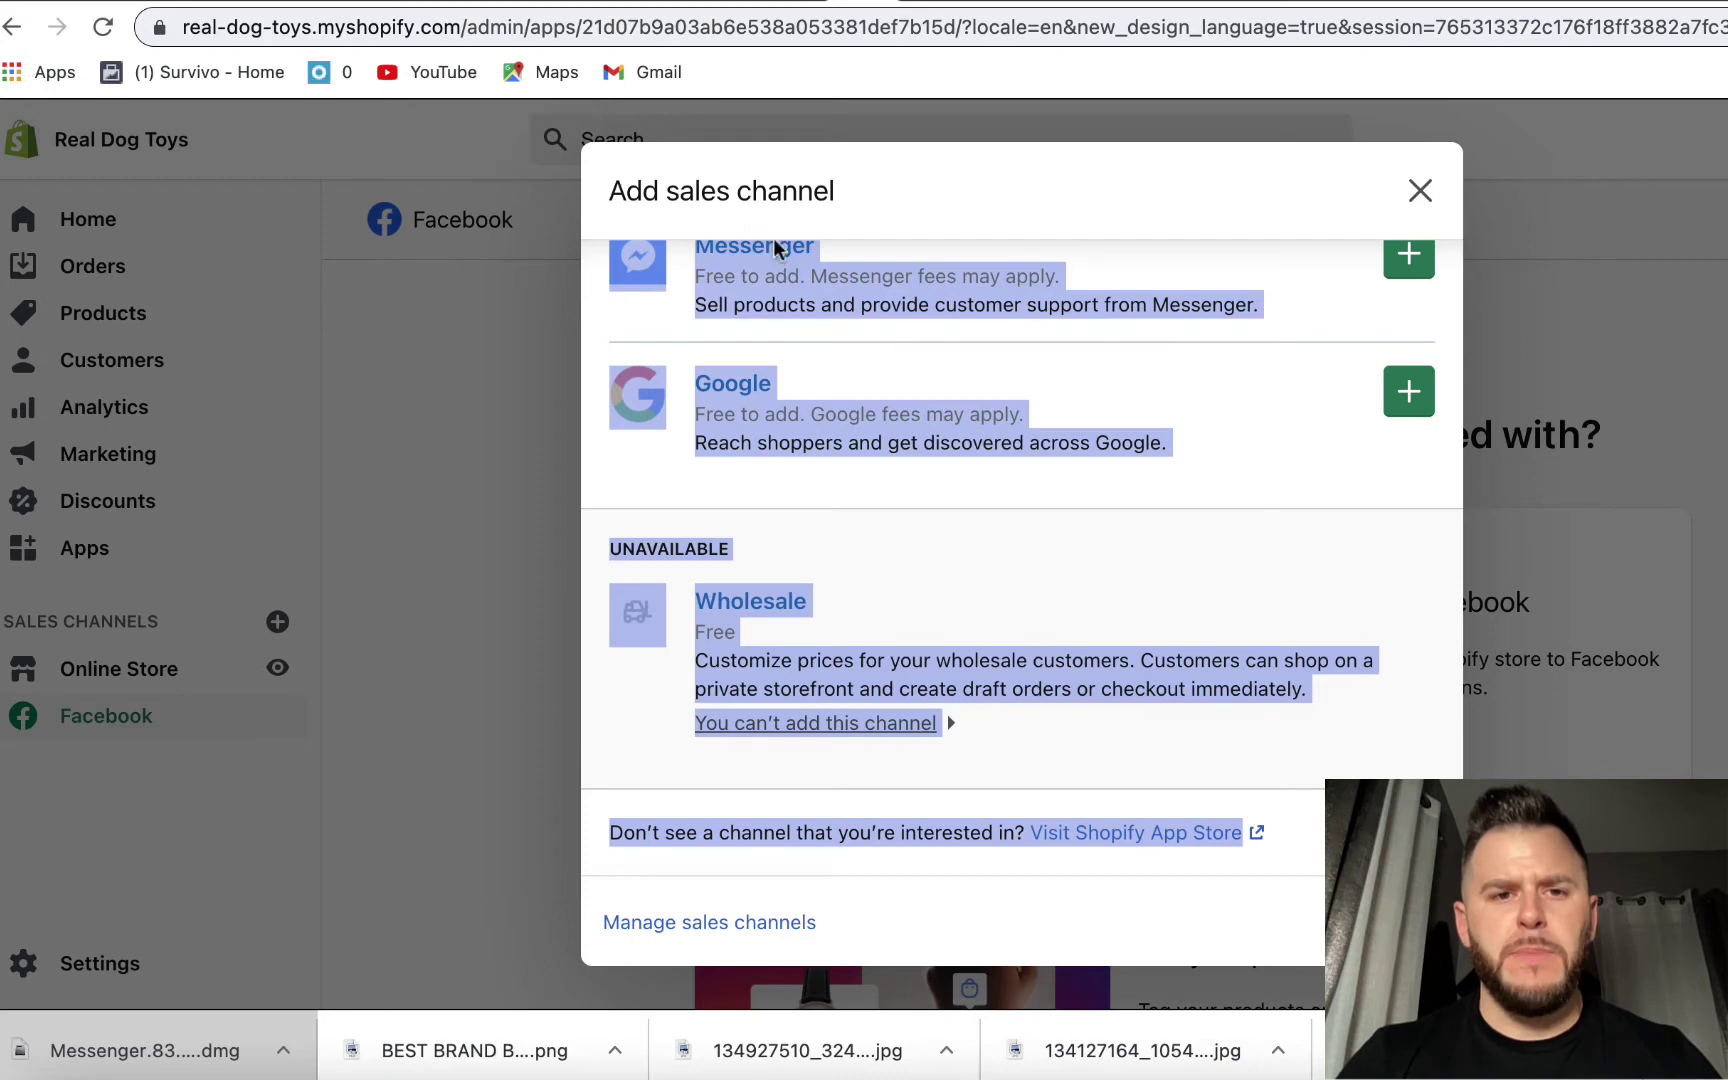
pyautogui.click(772, 482)
pyautogui.click(1419, 190)
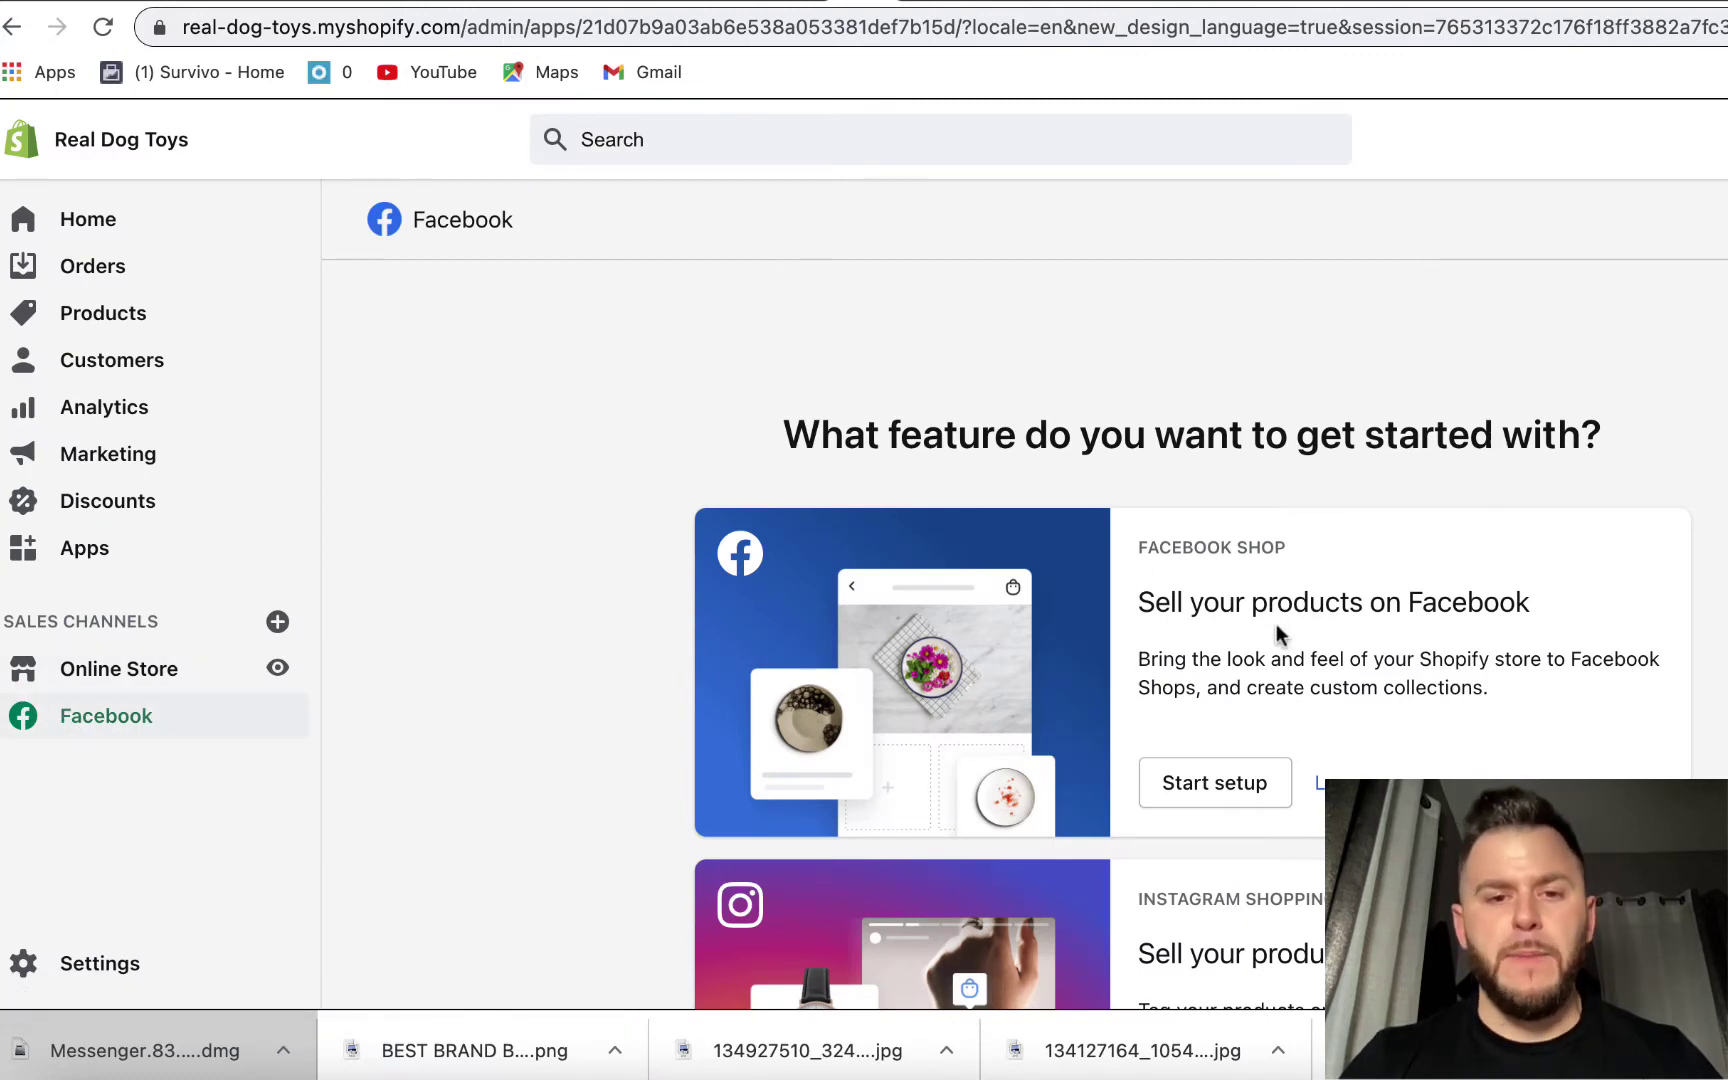
pyautogui.scroll(-5, 1190, 650)
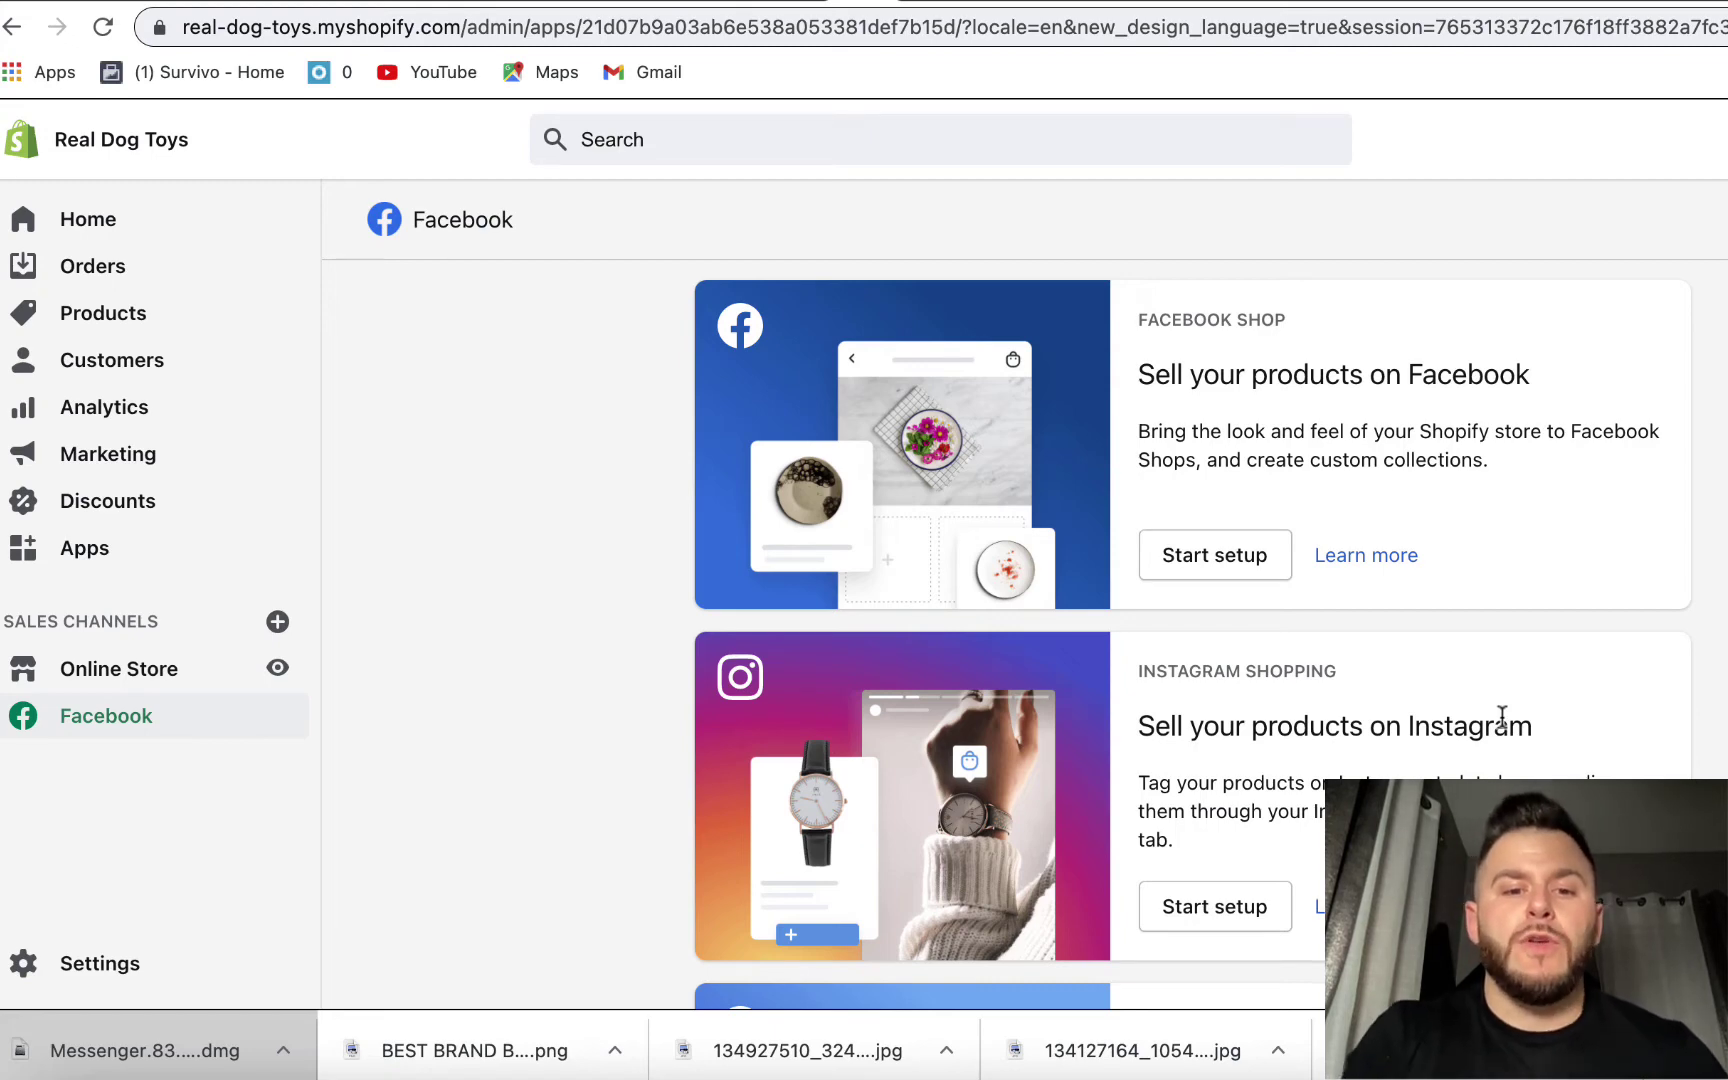
pyautogui.scroll(-2, 1502, 716)
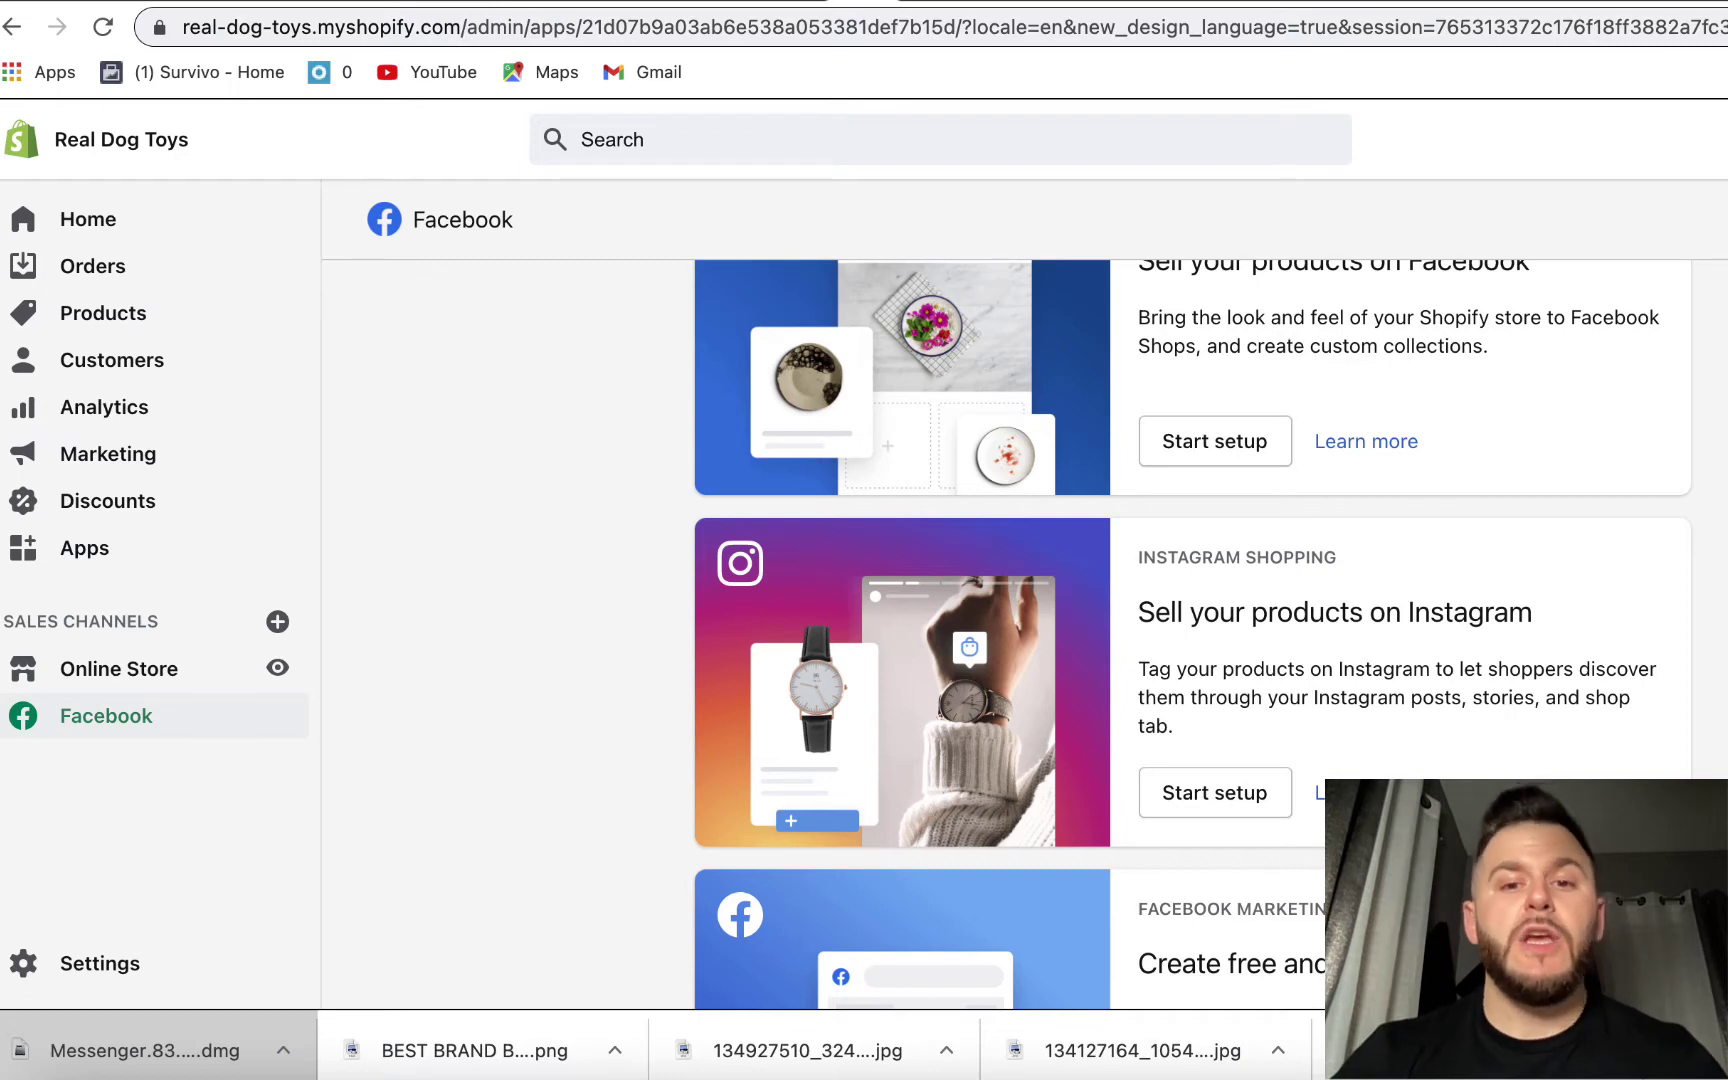
pyautogui.scroll(2, 1510, 730)
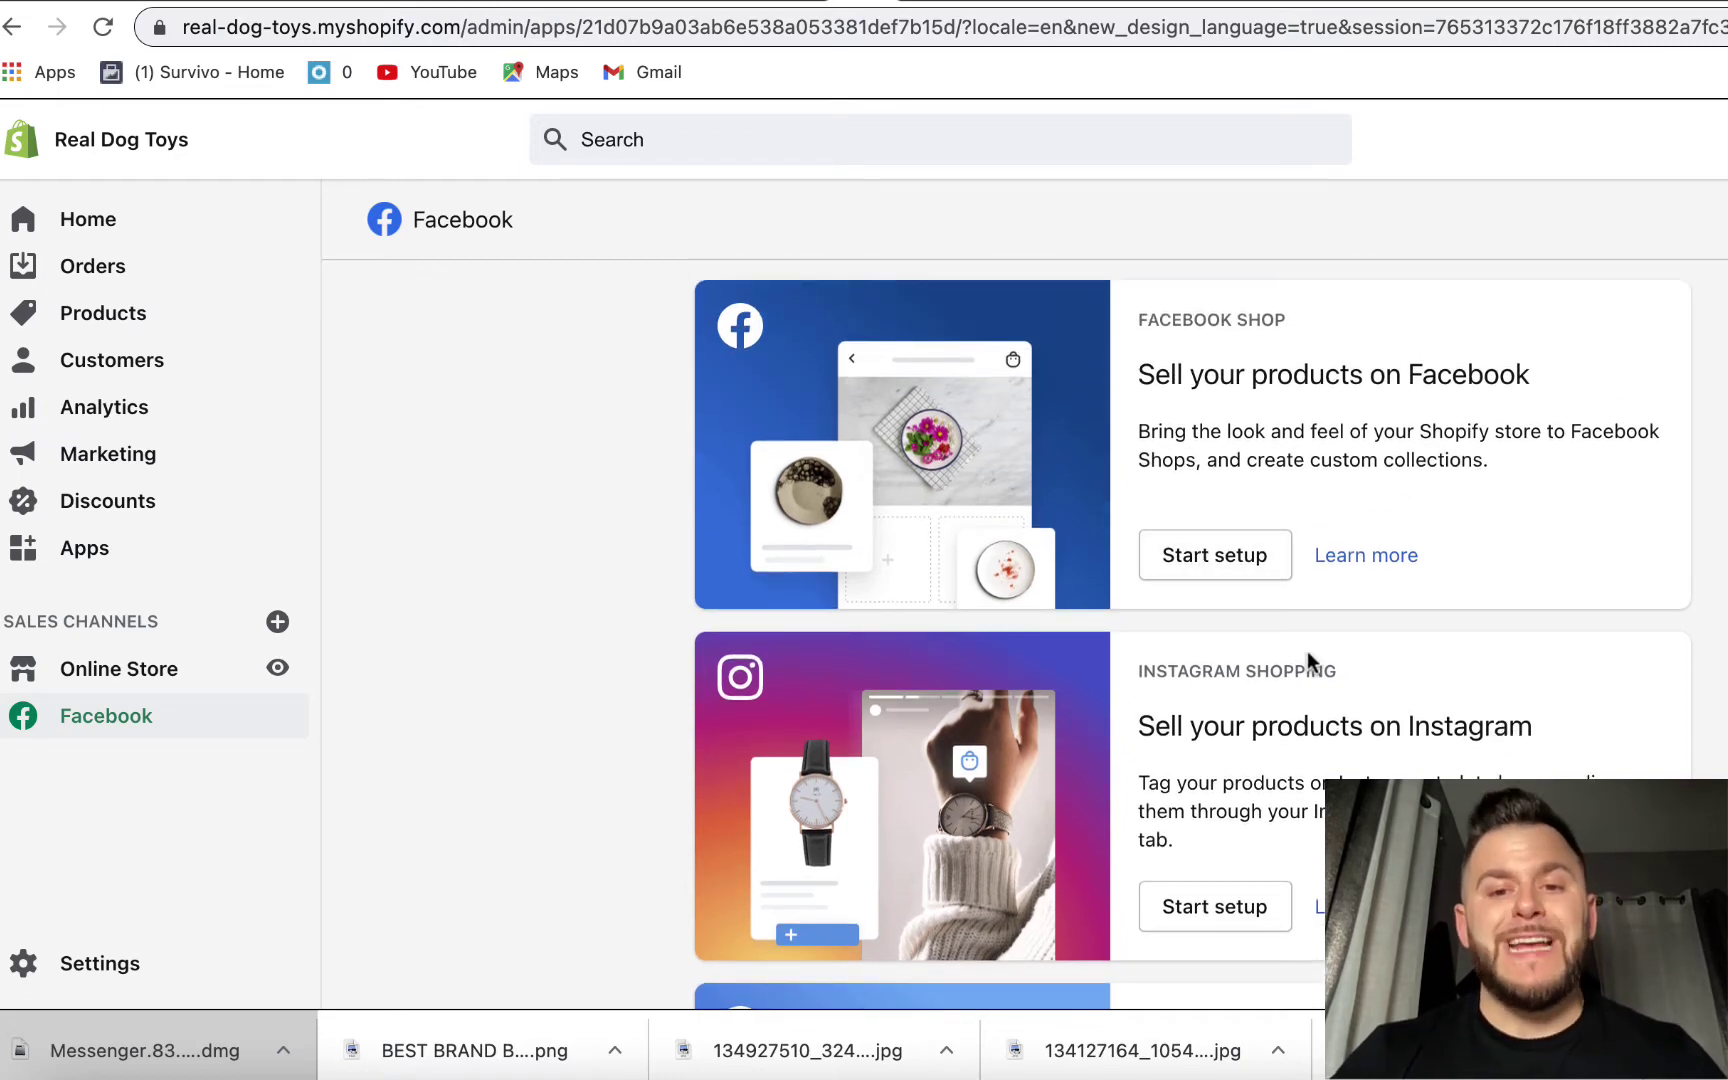
# - Start Facebook Shop setup and log in to the Facebook account, granting Shopify's requested permissions
pyautogui.click(1218, 566)
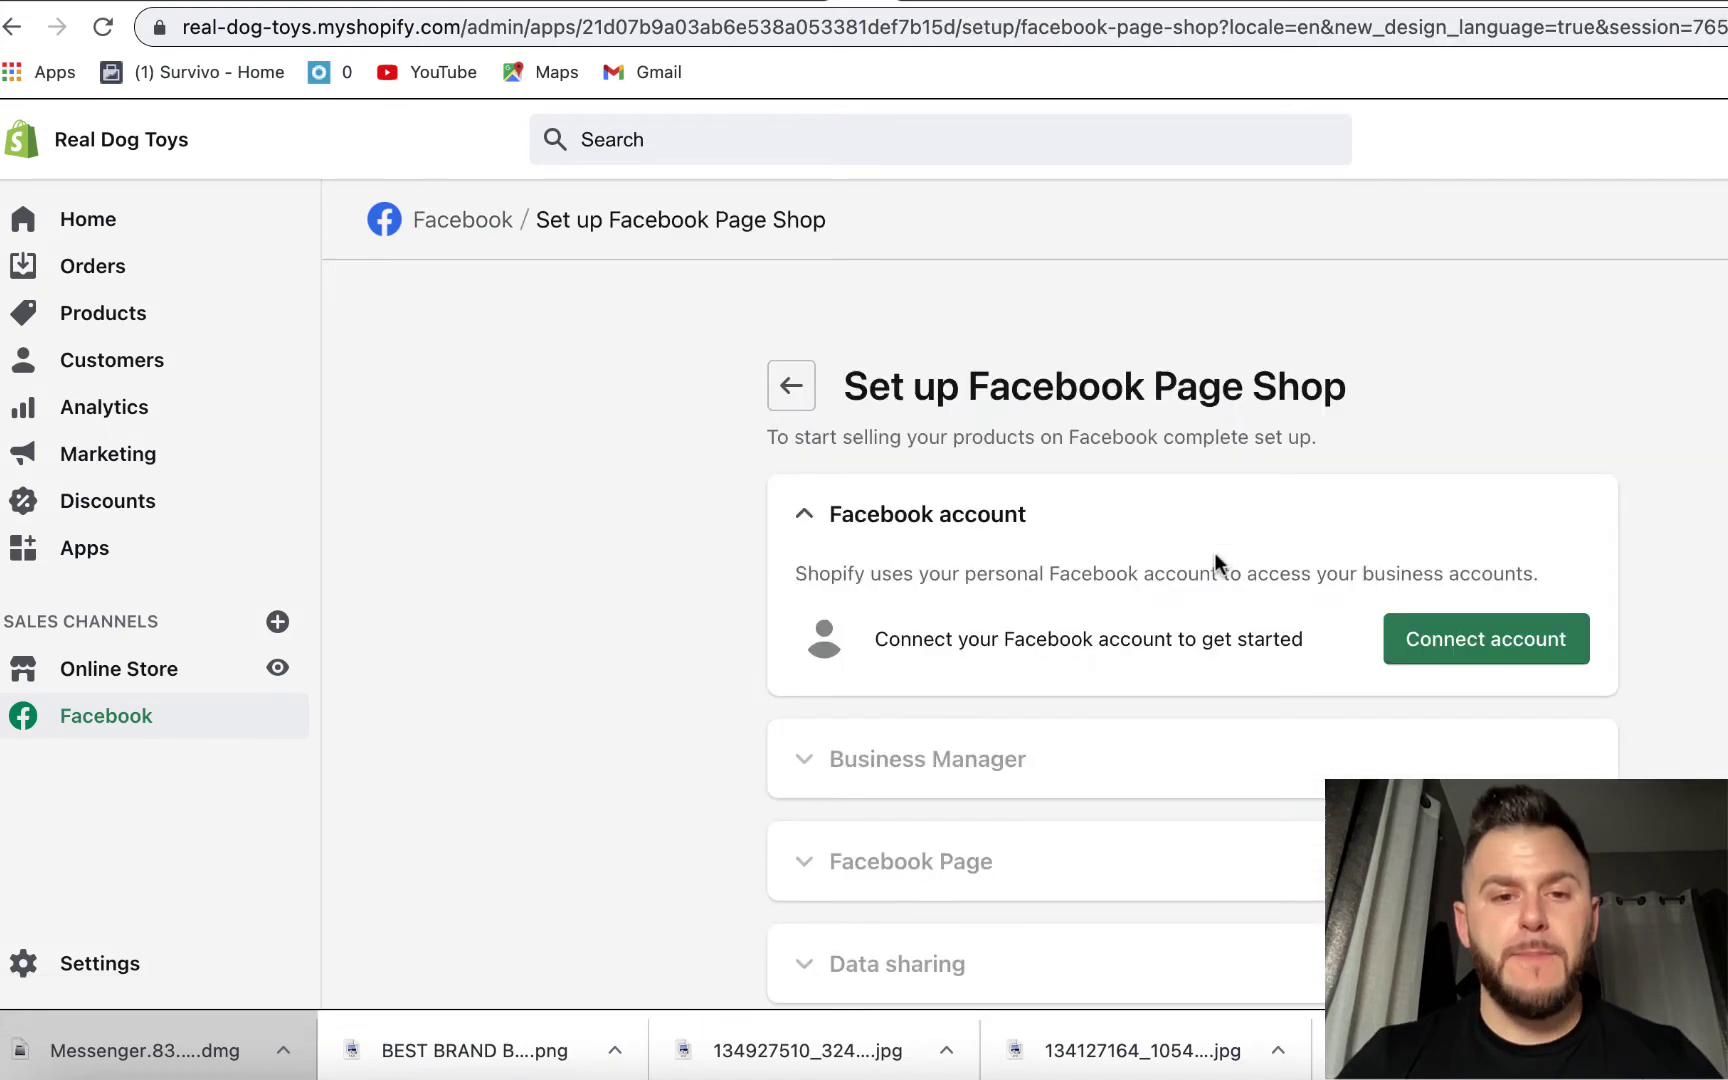
pyautogui.scroll(-2, 1214, 552)
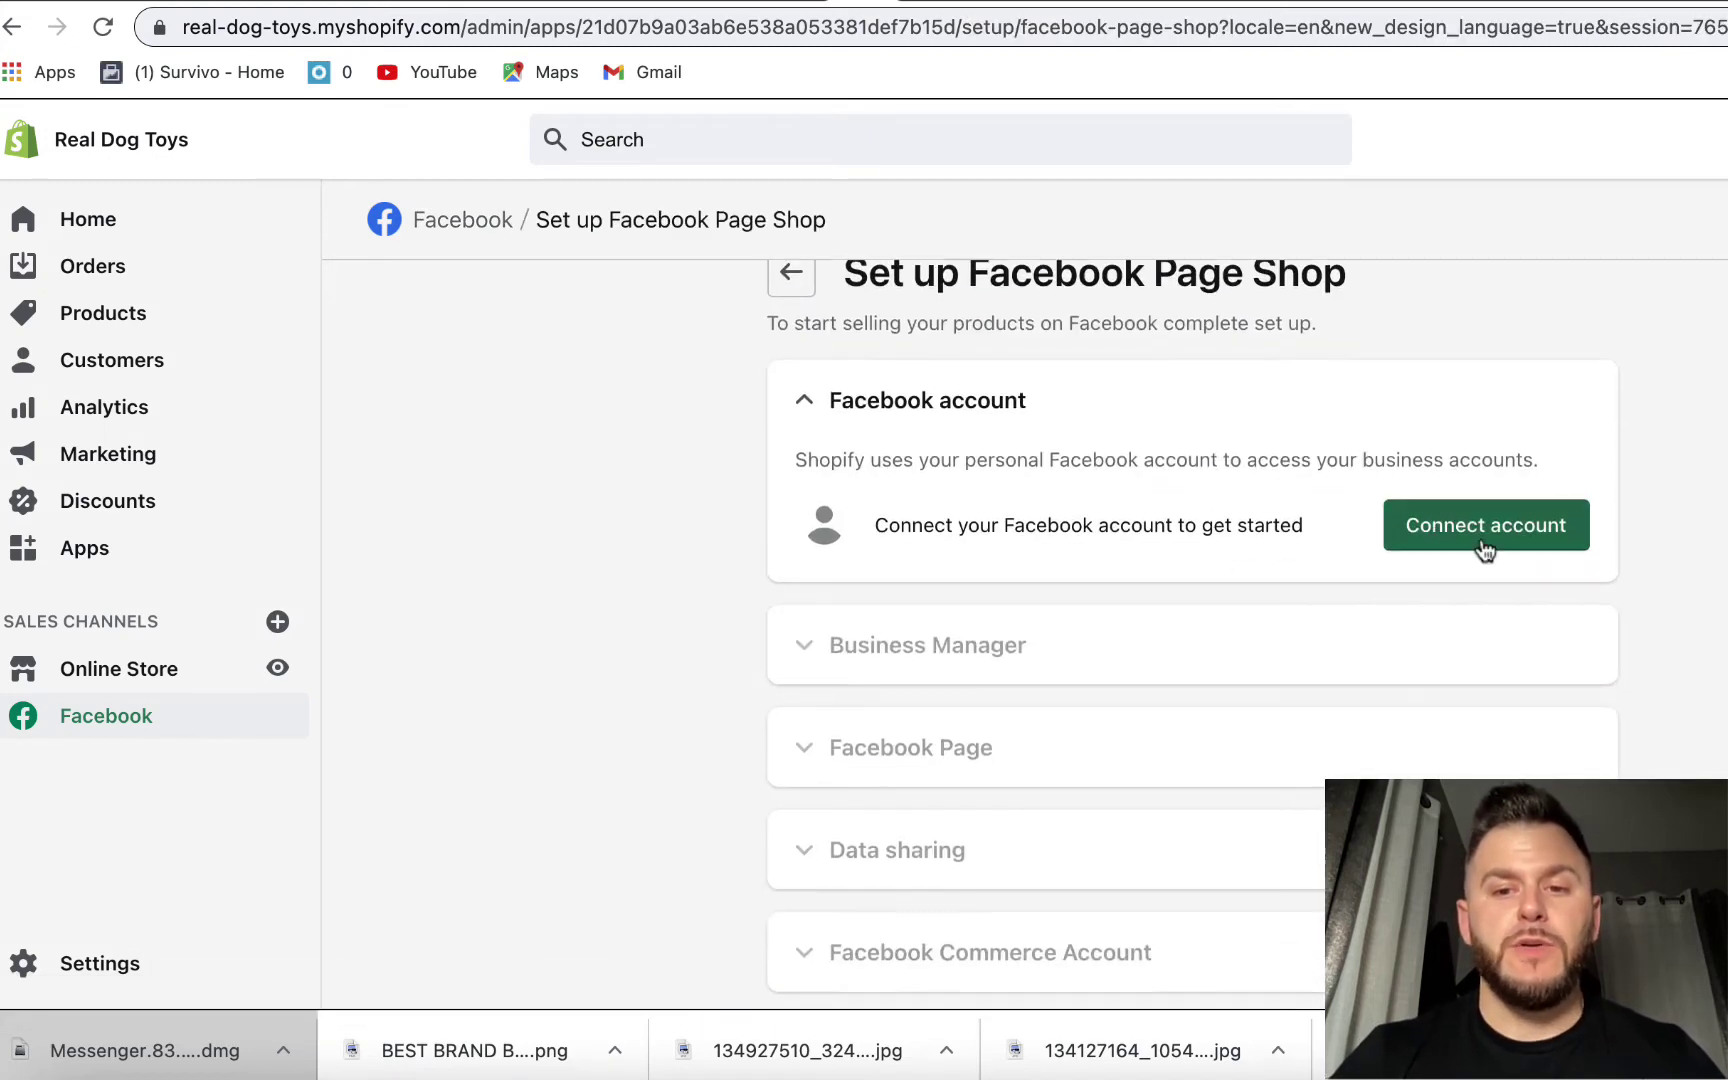
pyautogui.click(1481, 537)
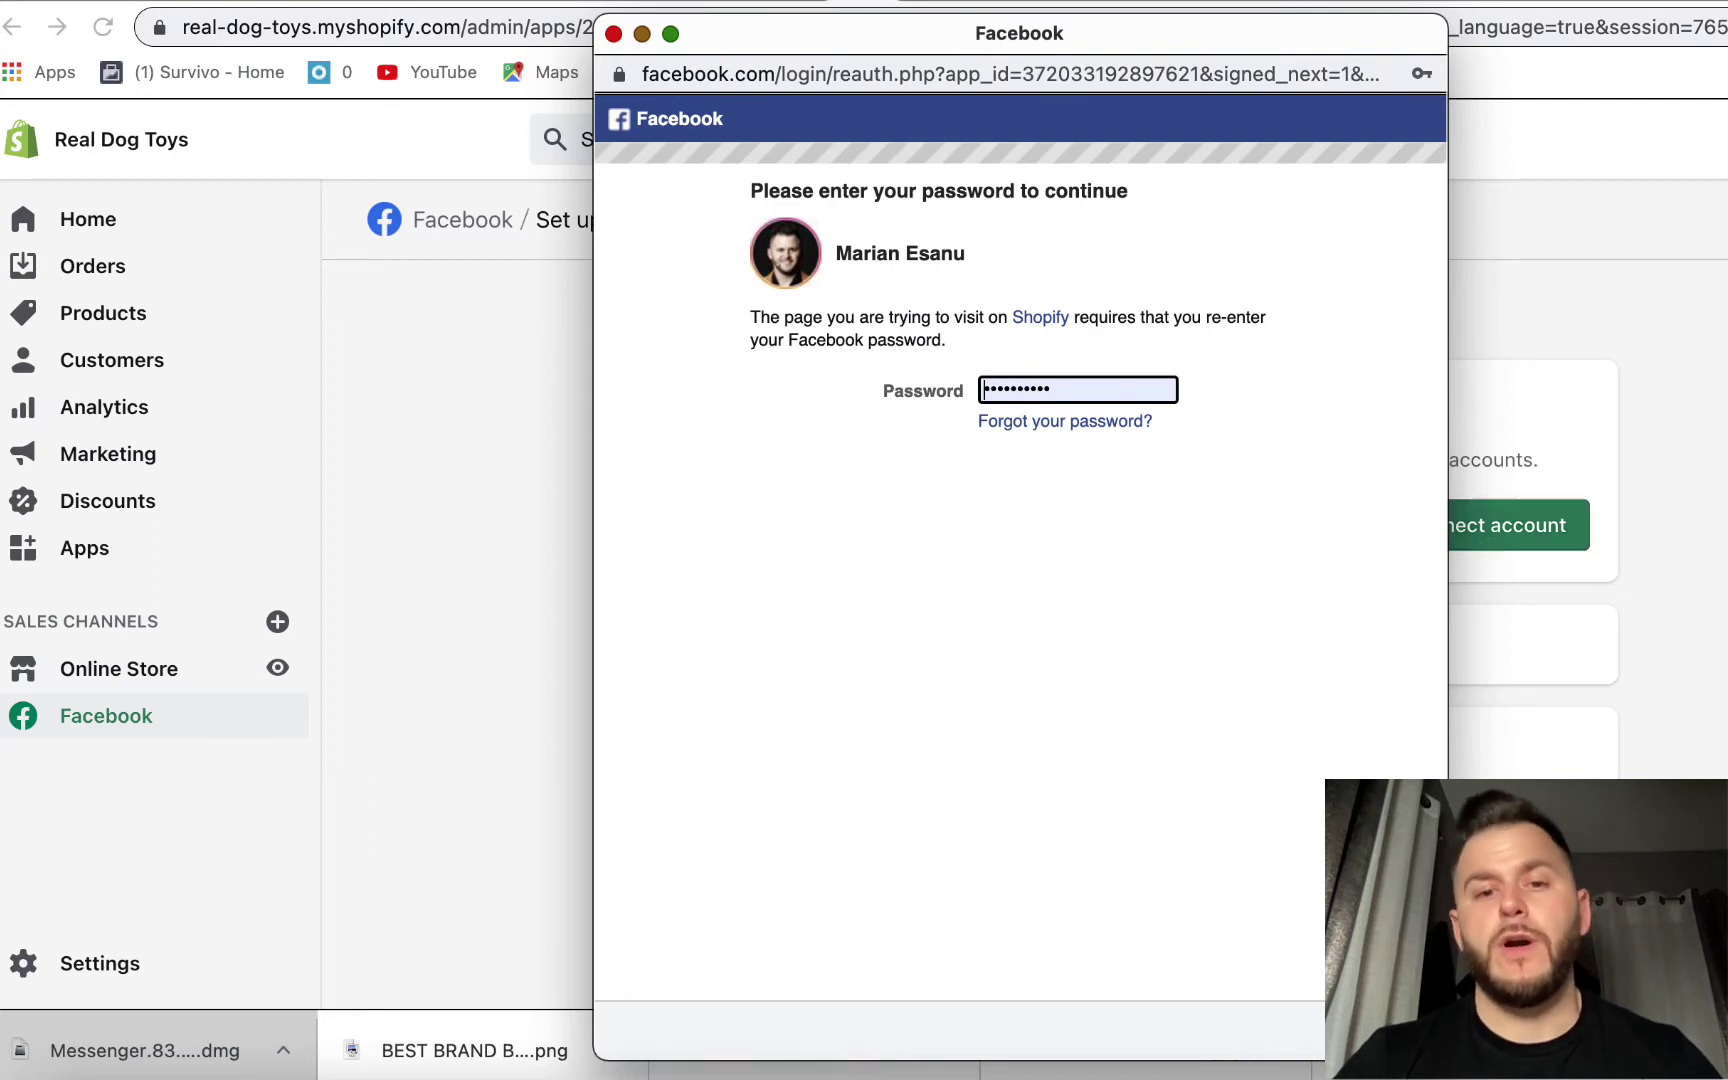
pyautogui.press('Return')
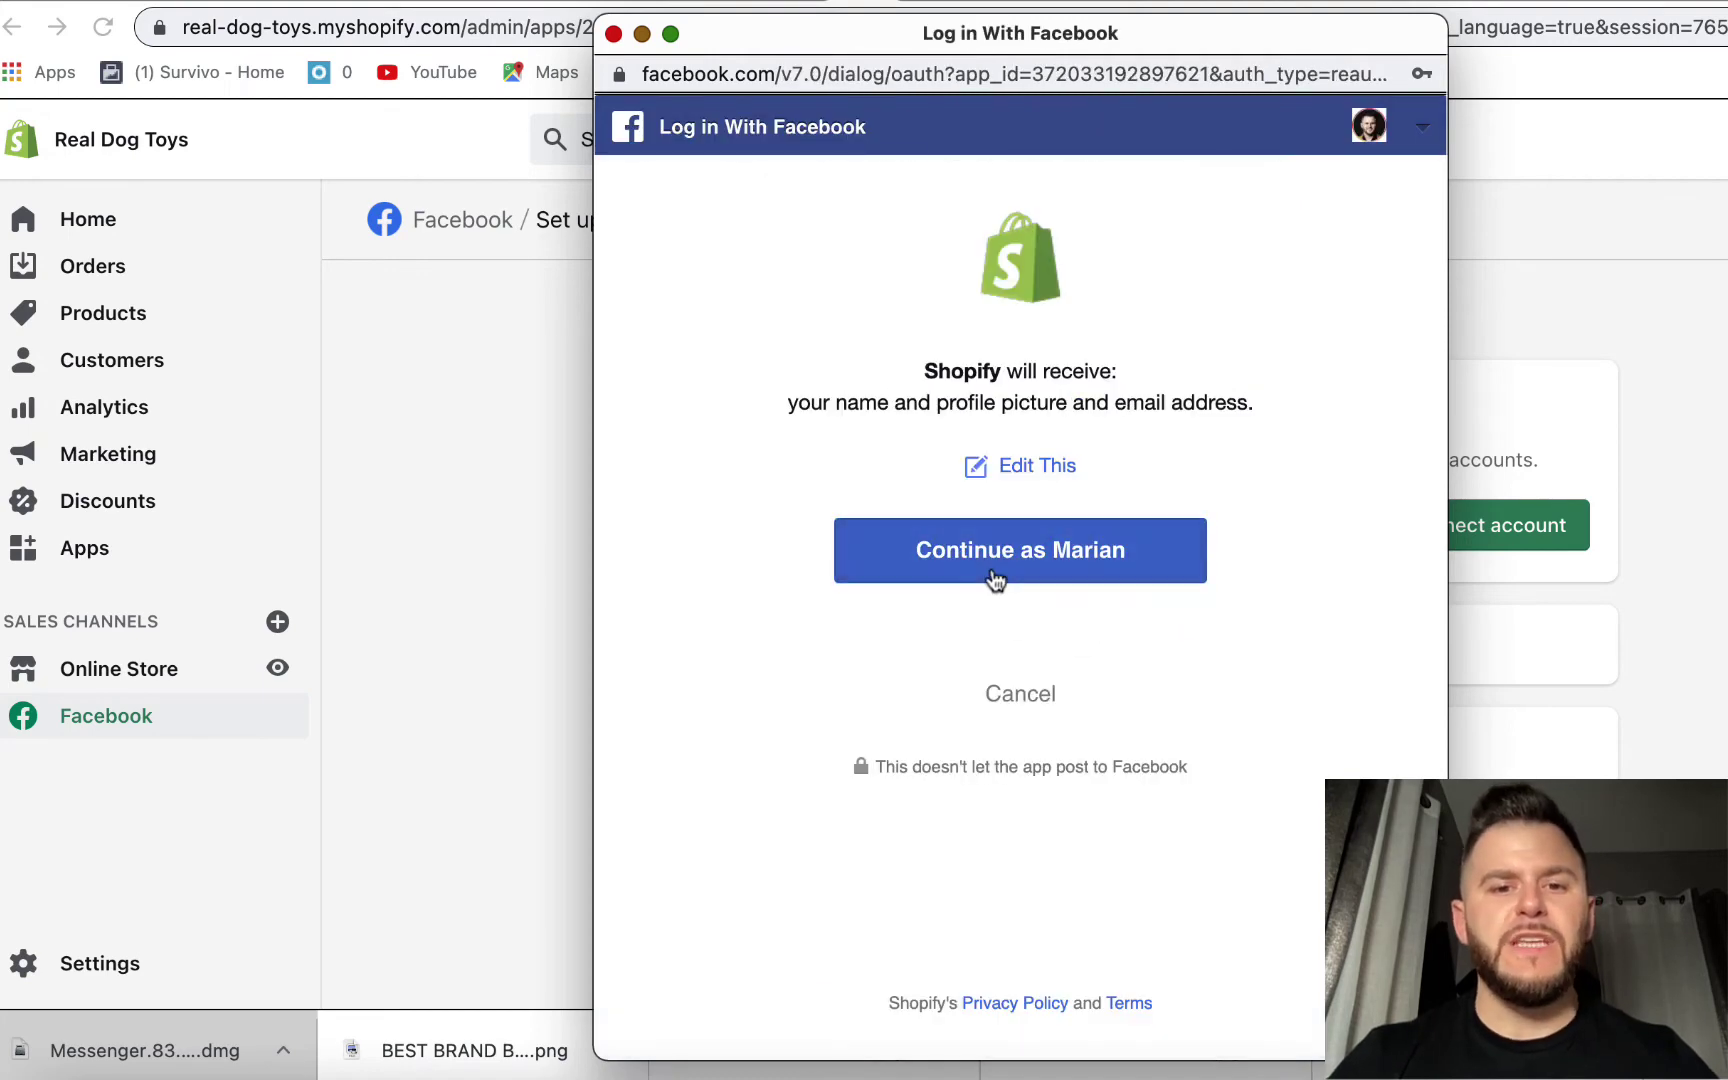
pyautogui.click(1058, 553)
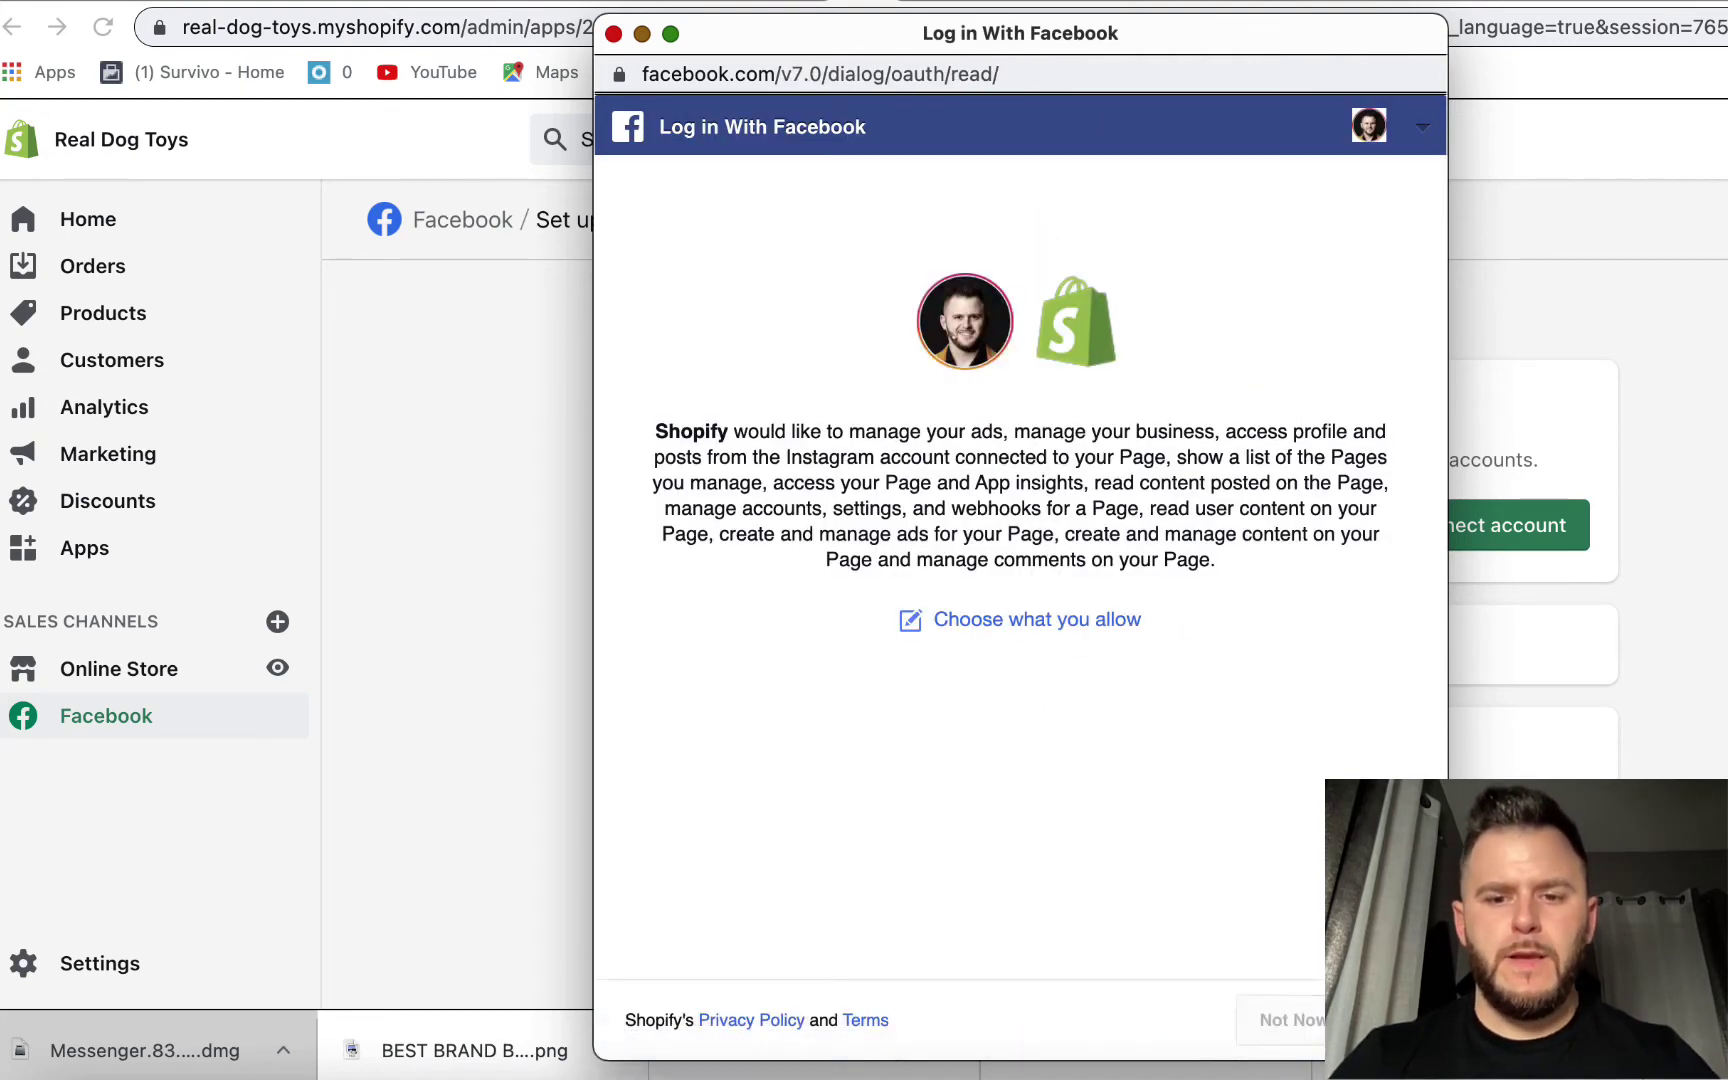
pyautogui.click(1390, 1020)
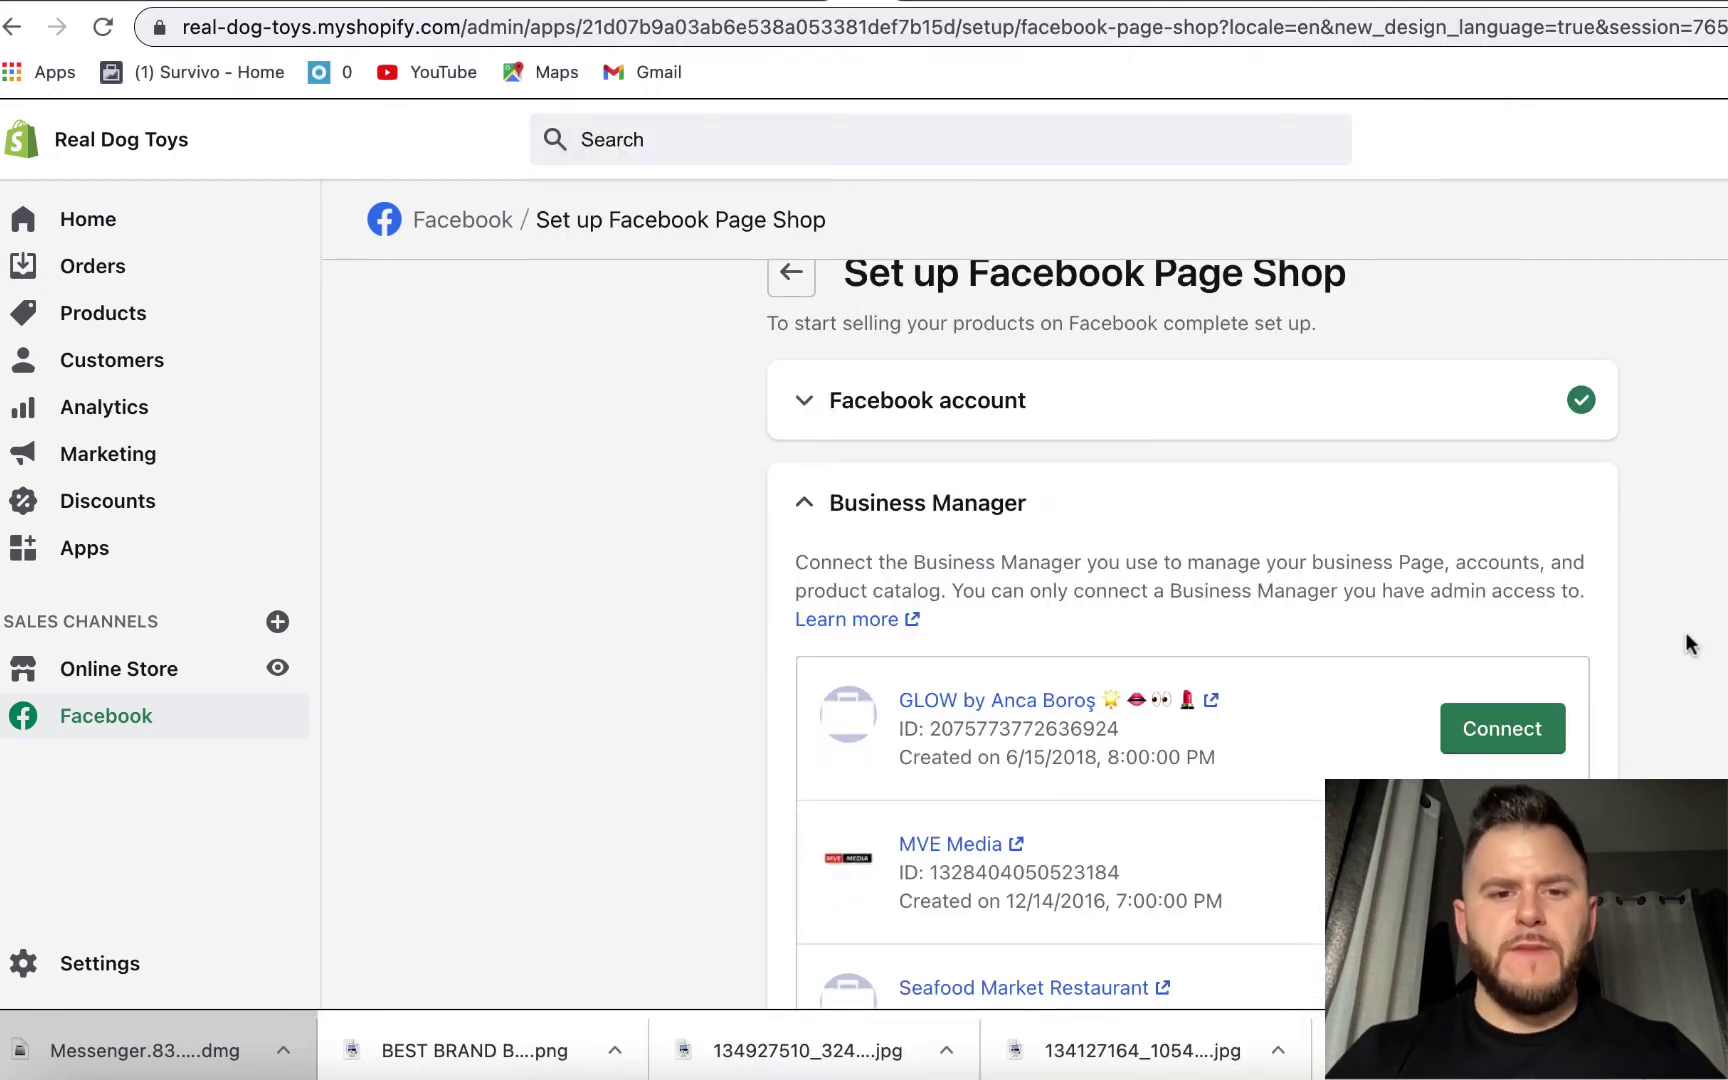
# - Connect the MVE Media Business Manager to the Facebook Shop setup
pyautogui.scroll(-1, 1686, 634)
pyautogui.scroll(-3, 1656, 603)
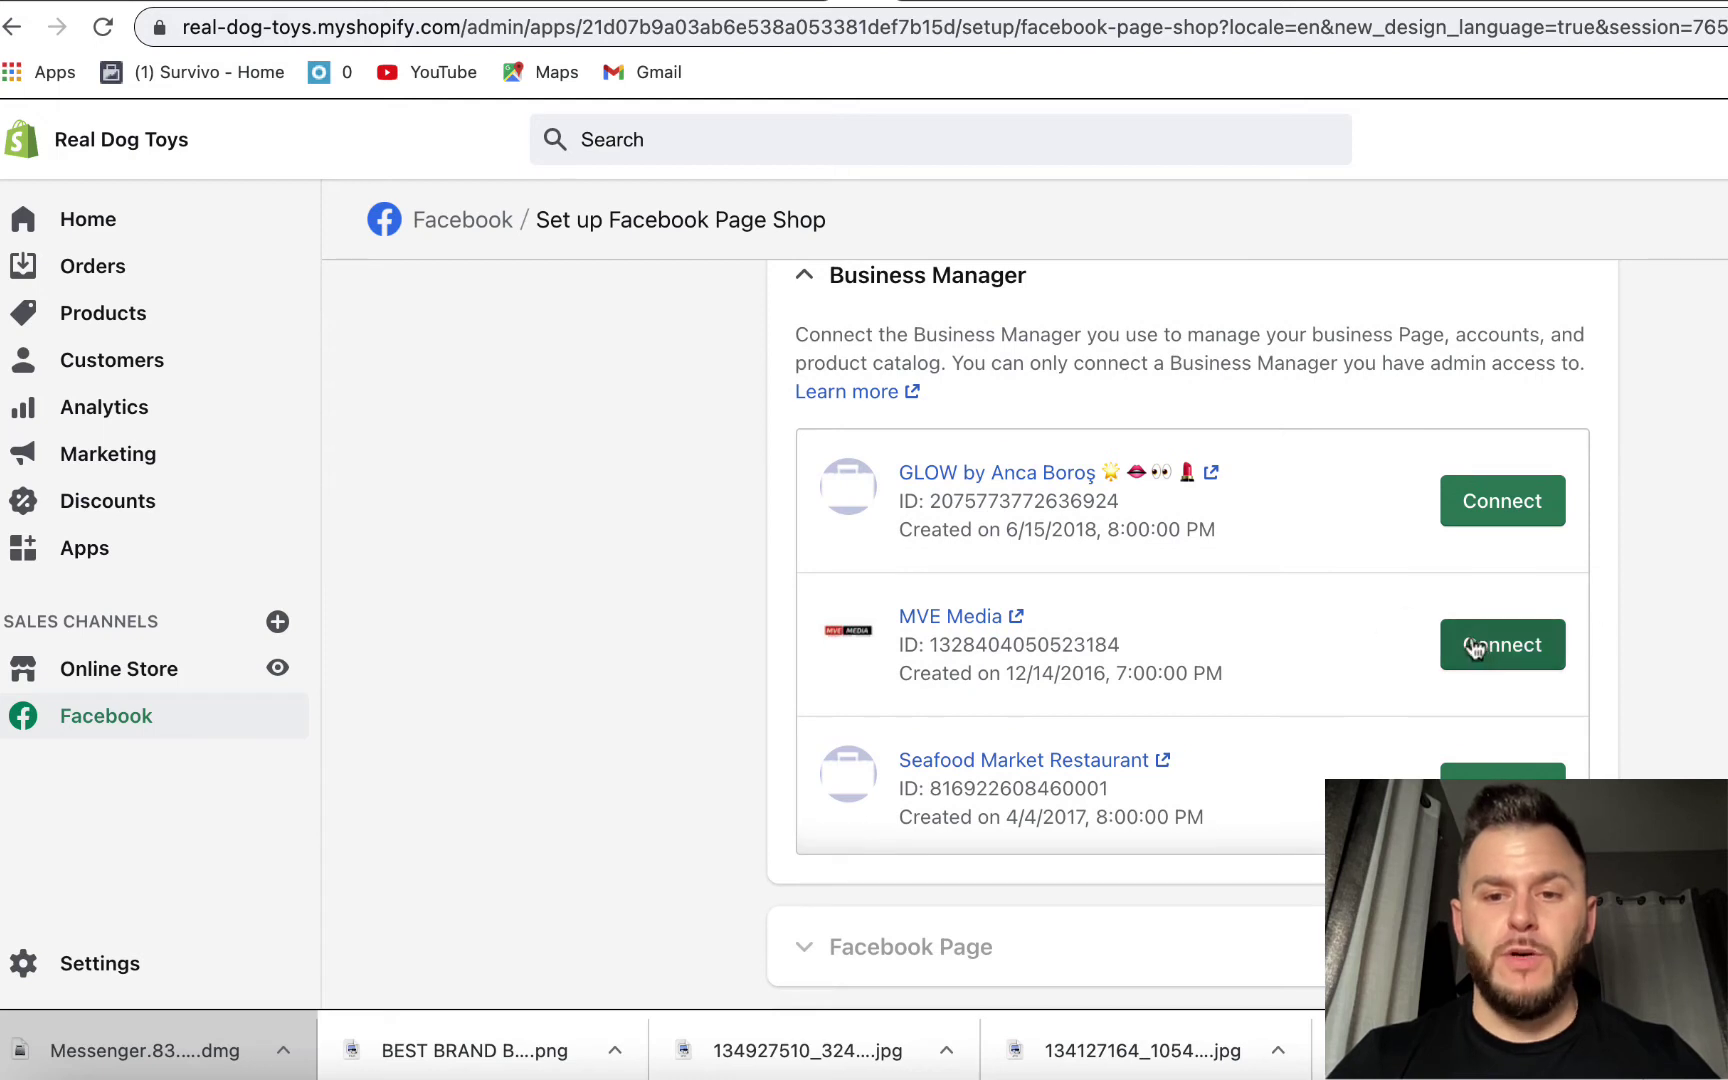
pyautogui.click(1508, 645)
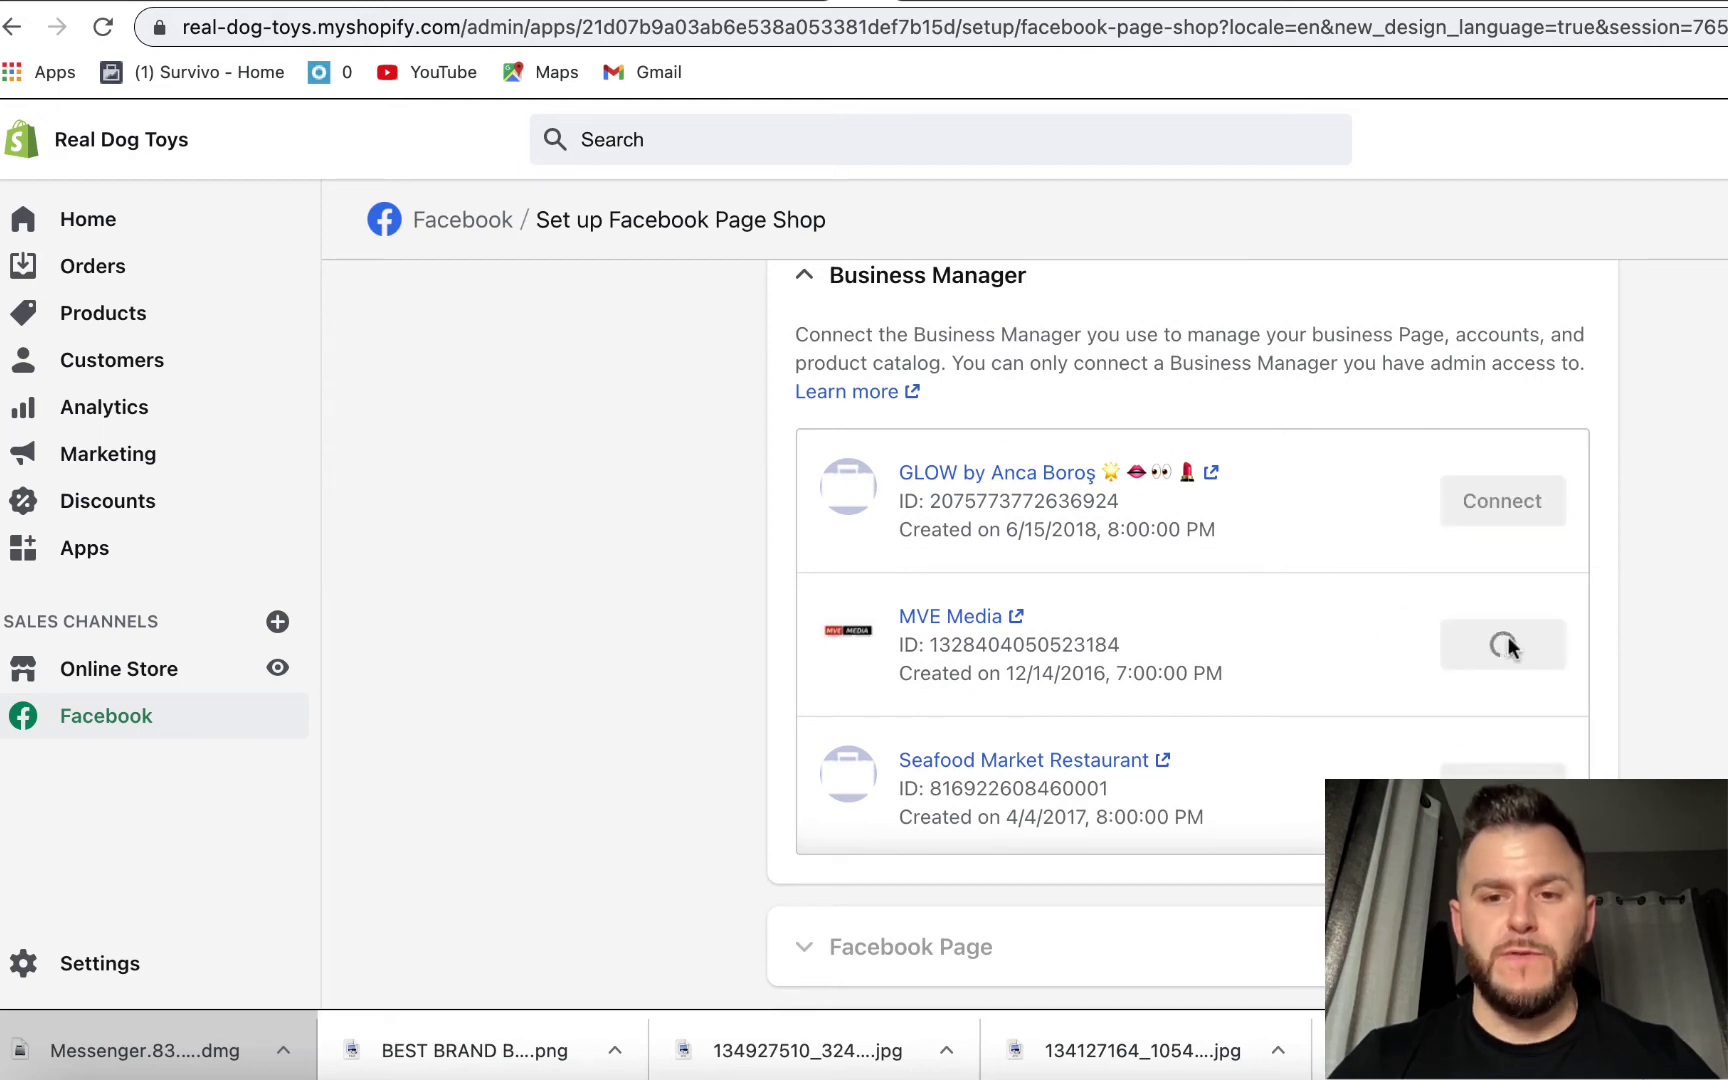
# - Try to connect and claim the Dog Bandanas Page for the Business Manager
pyautogui.click(1043, 525)
pyautogui.scroll(-5, 1580, 617)
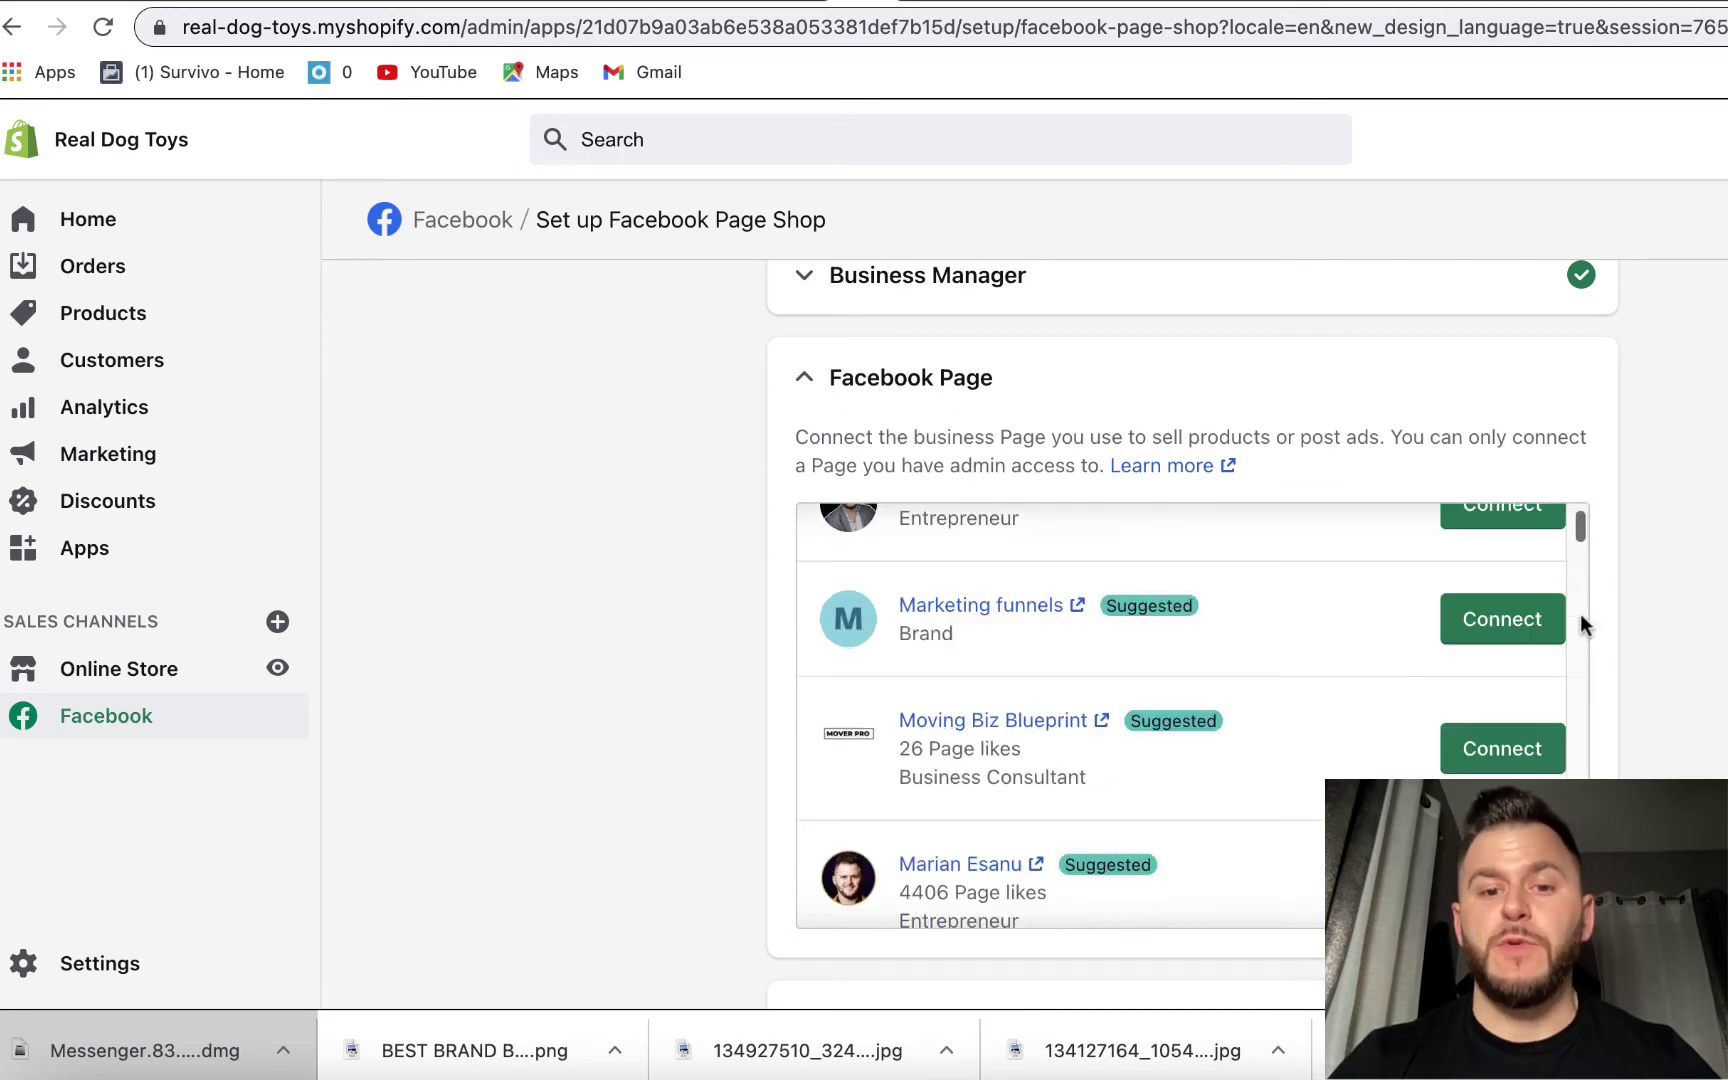
pyautogui.scroll(-5, 1581, 620)
pyautogui.scroll(-6, 1581, 620)
pyautogui.scroll(-5, 1581, 624)
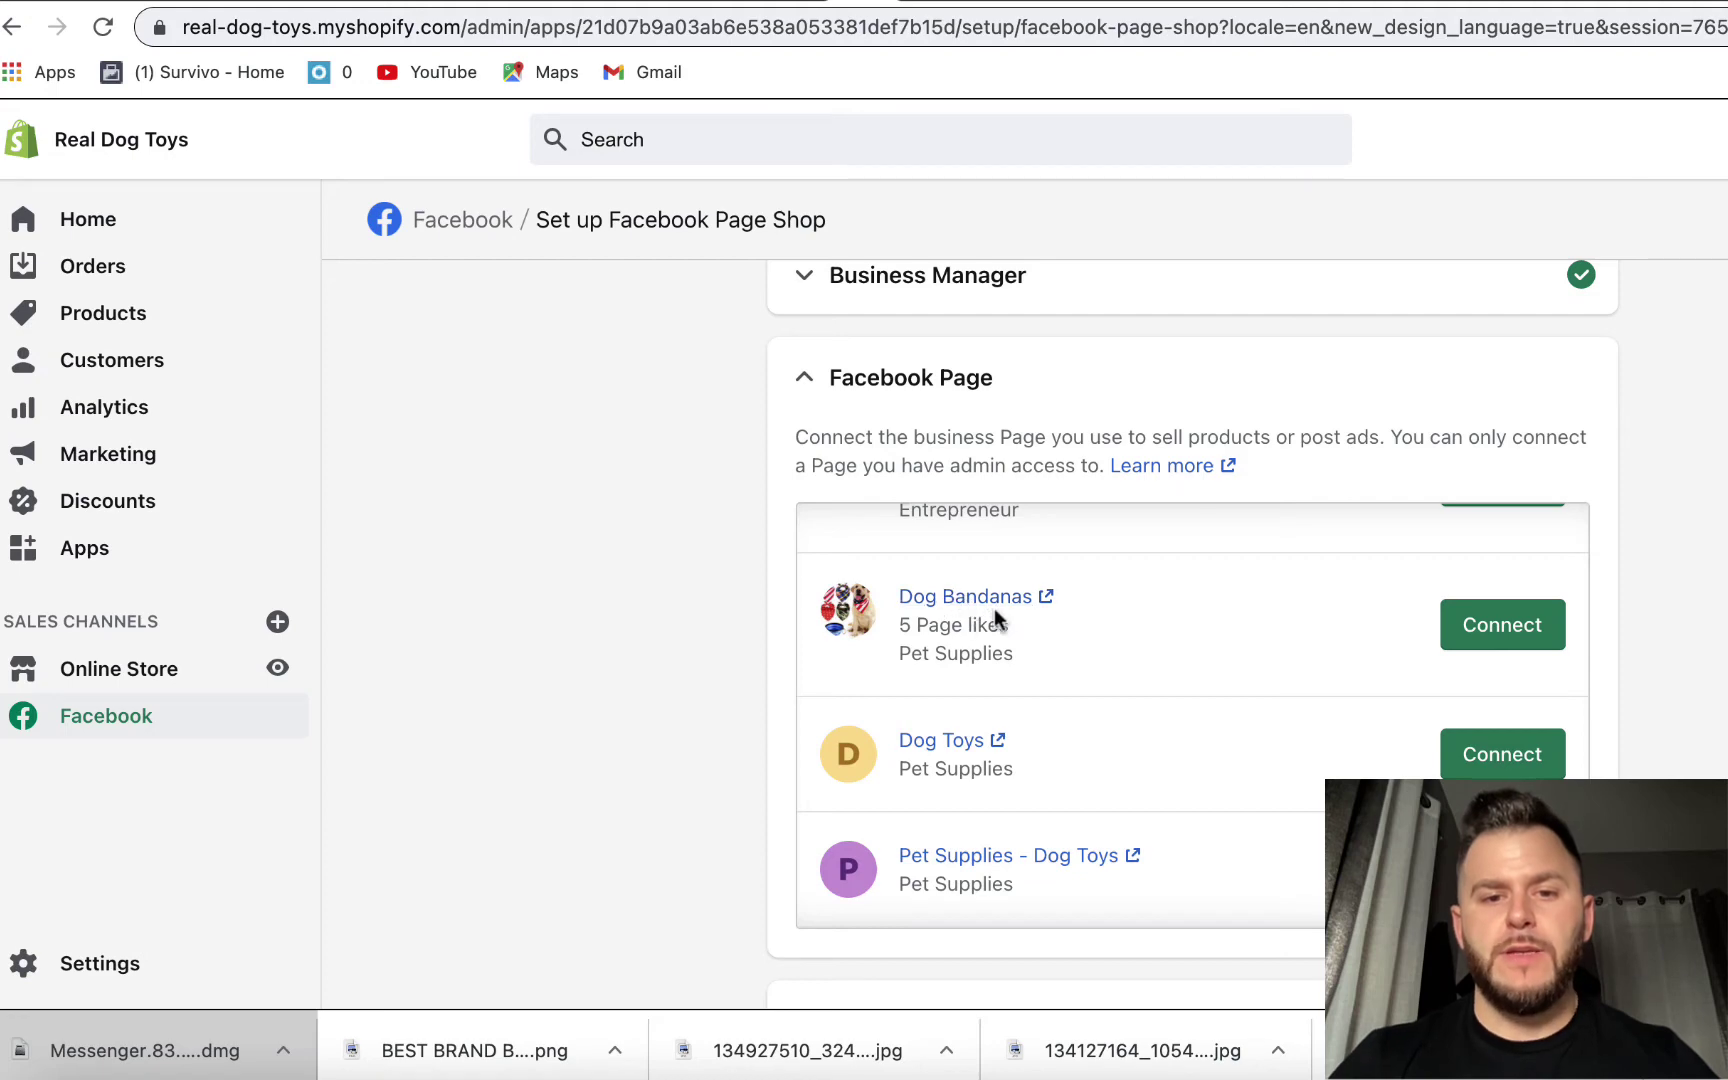
pyautogui.click(1515, 633)
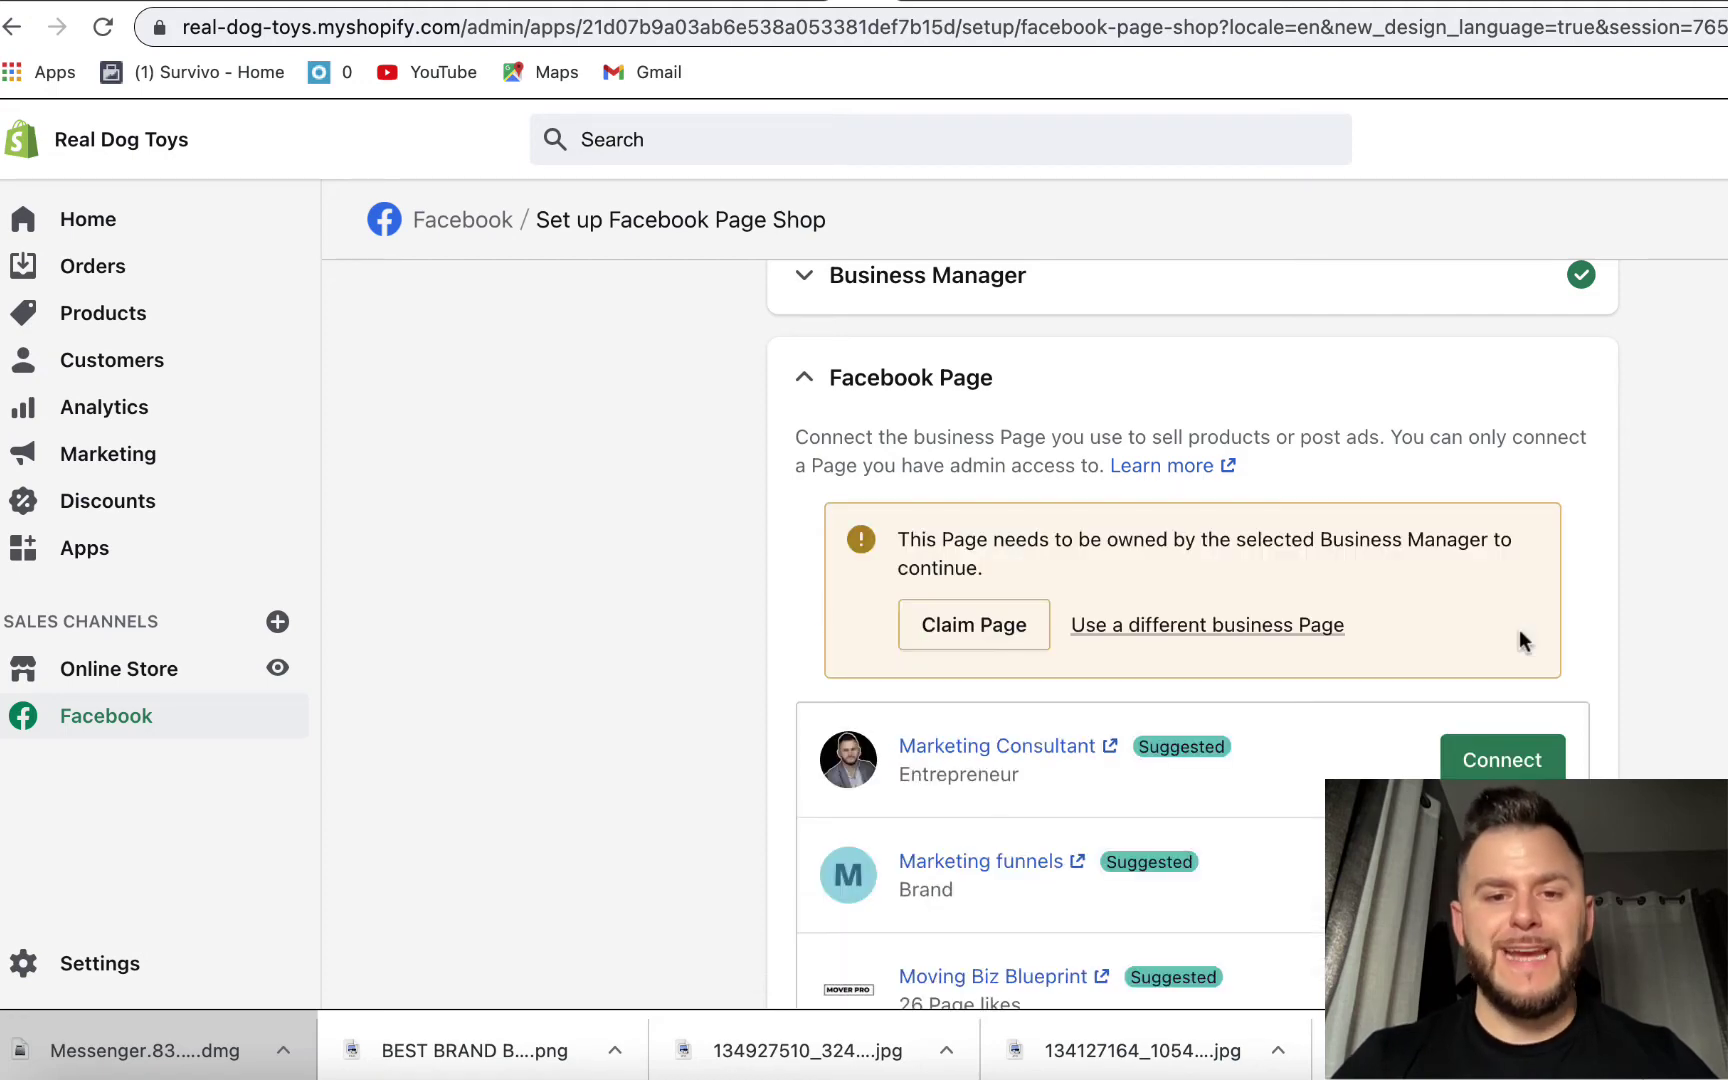
pyautogui.click(1010, 627)
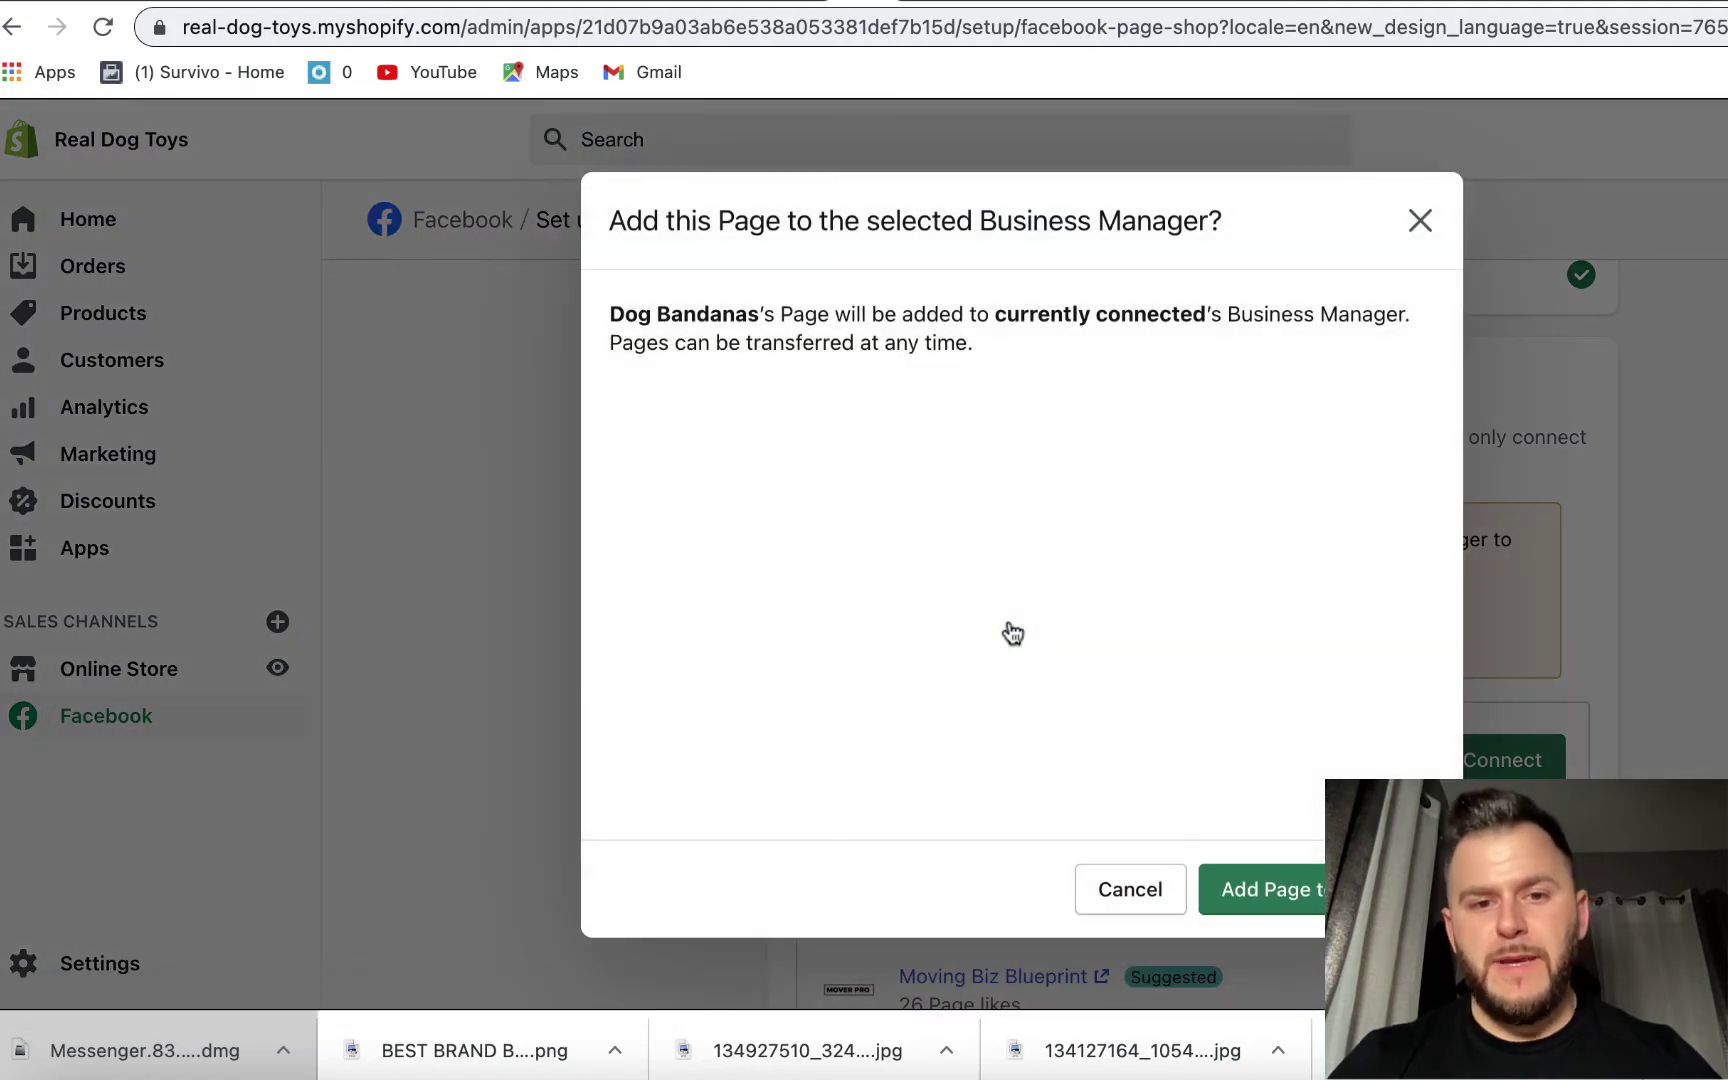
pyautogui.click(1318, 890)
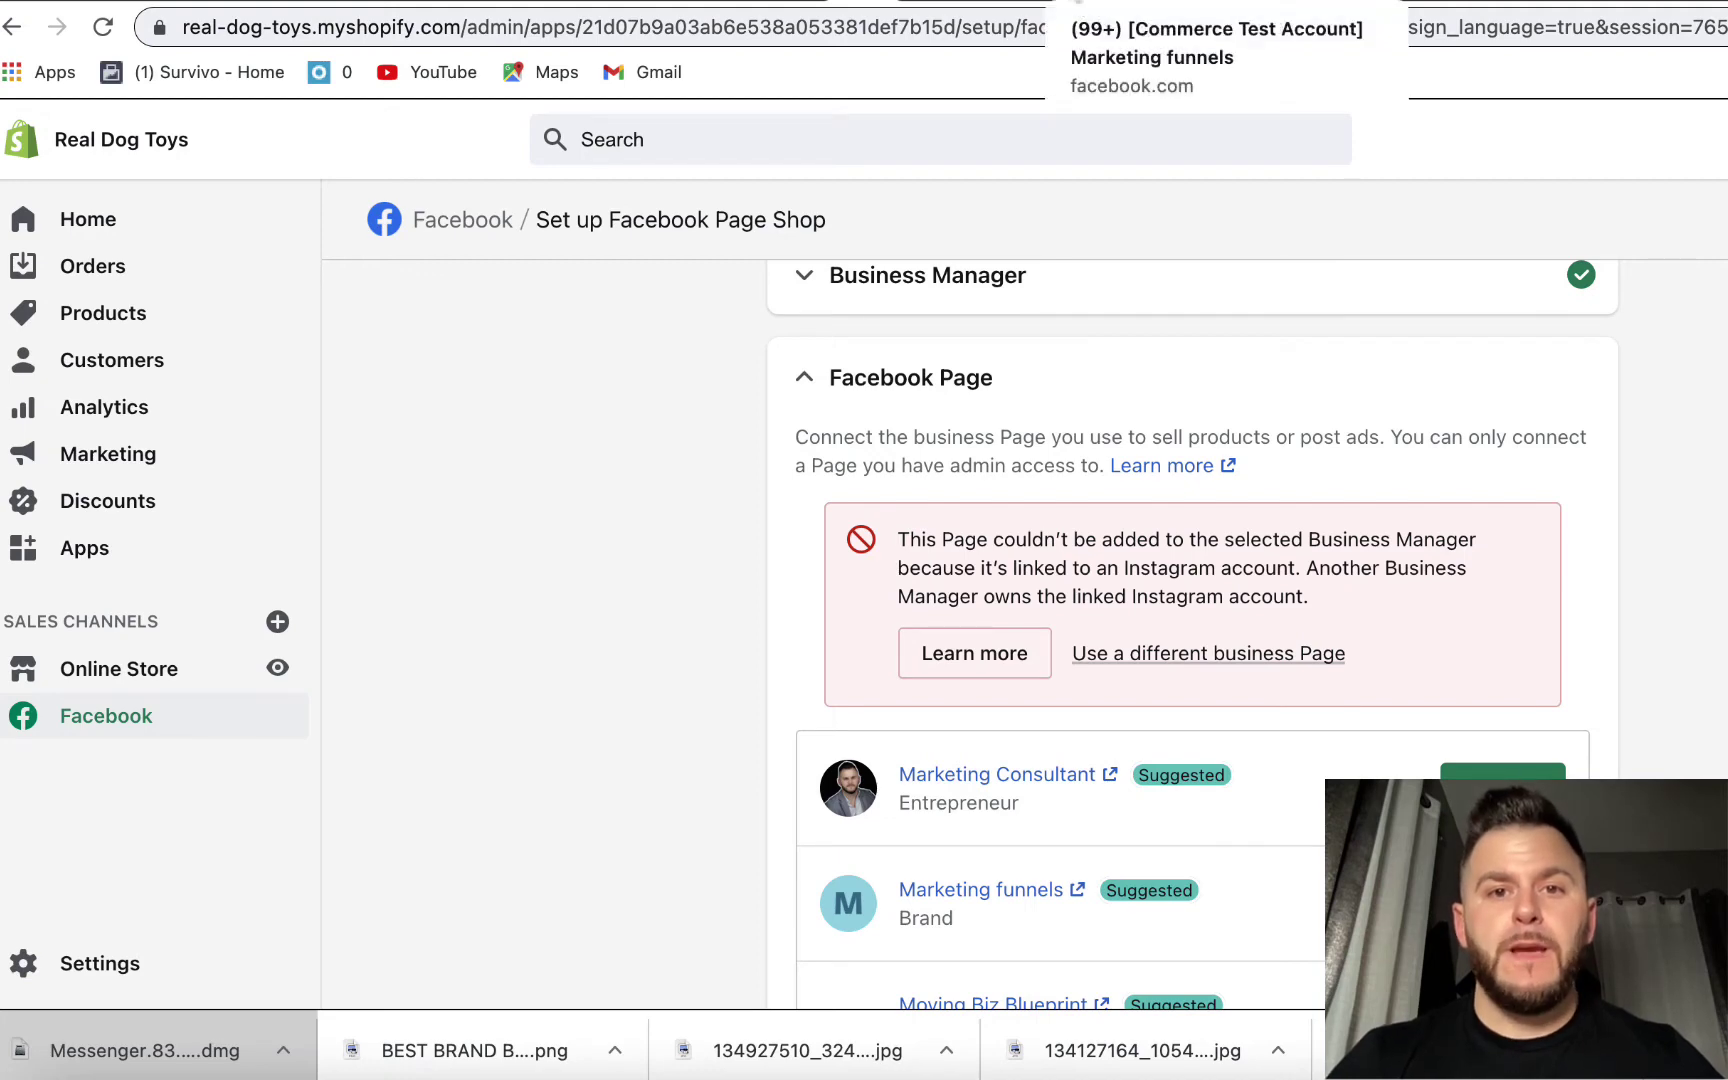
# - In Business Settings, add the owned Dog Bandanas Page to the Business Manager
pyautogui.click(235, 5)
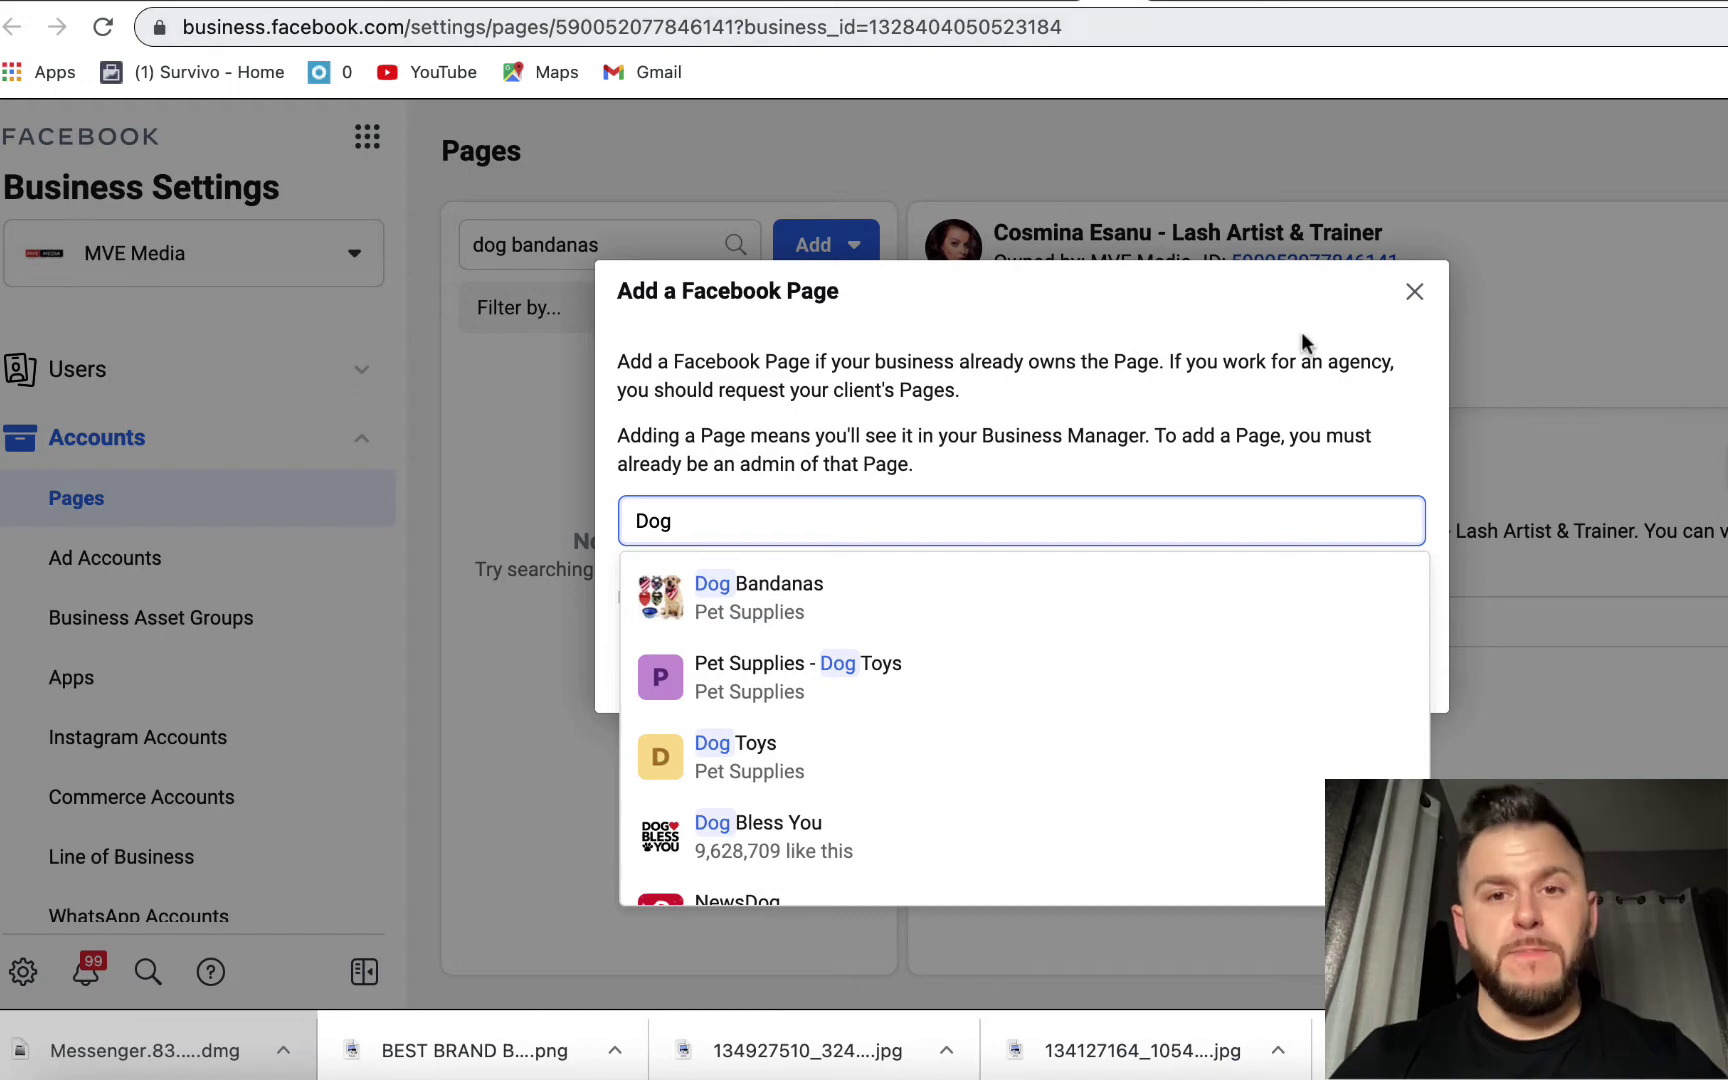
pyautogui.click(1414, 291)
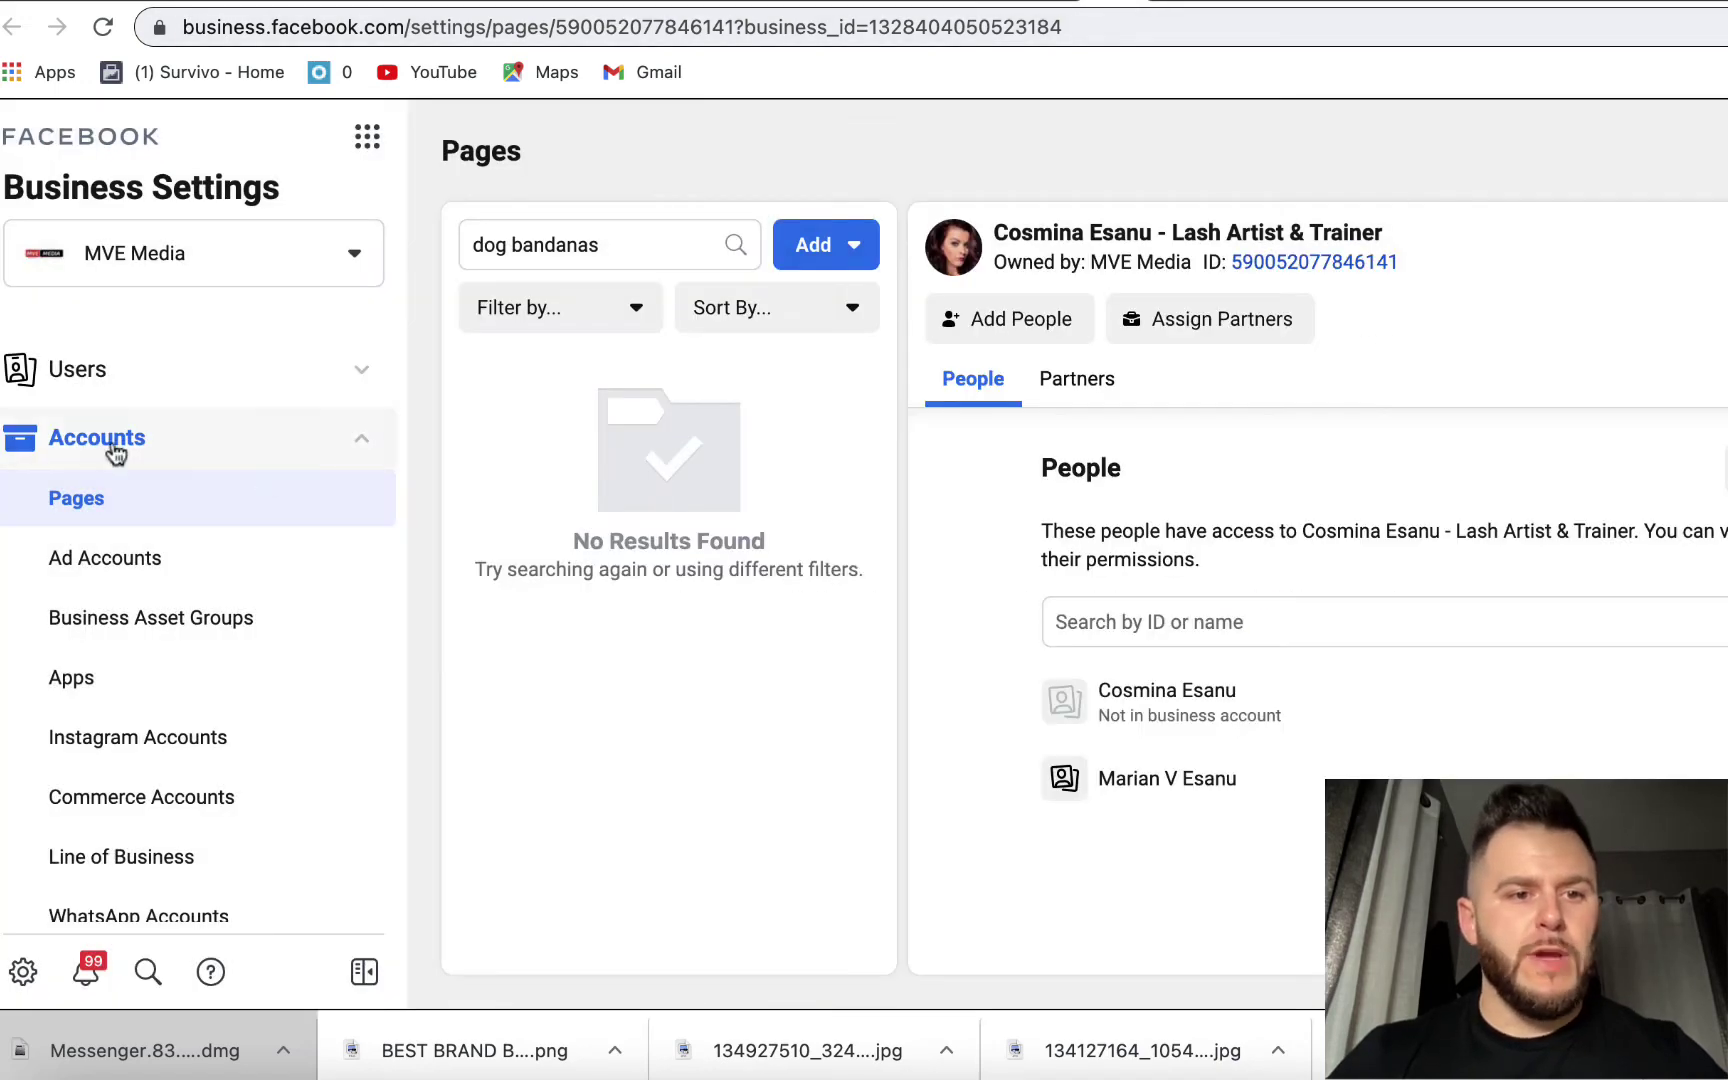
pyautogui.click(836, 250)
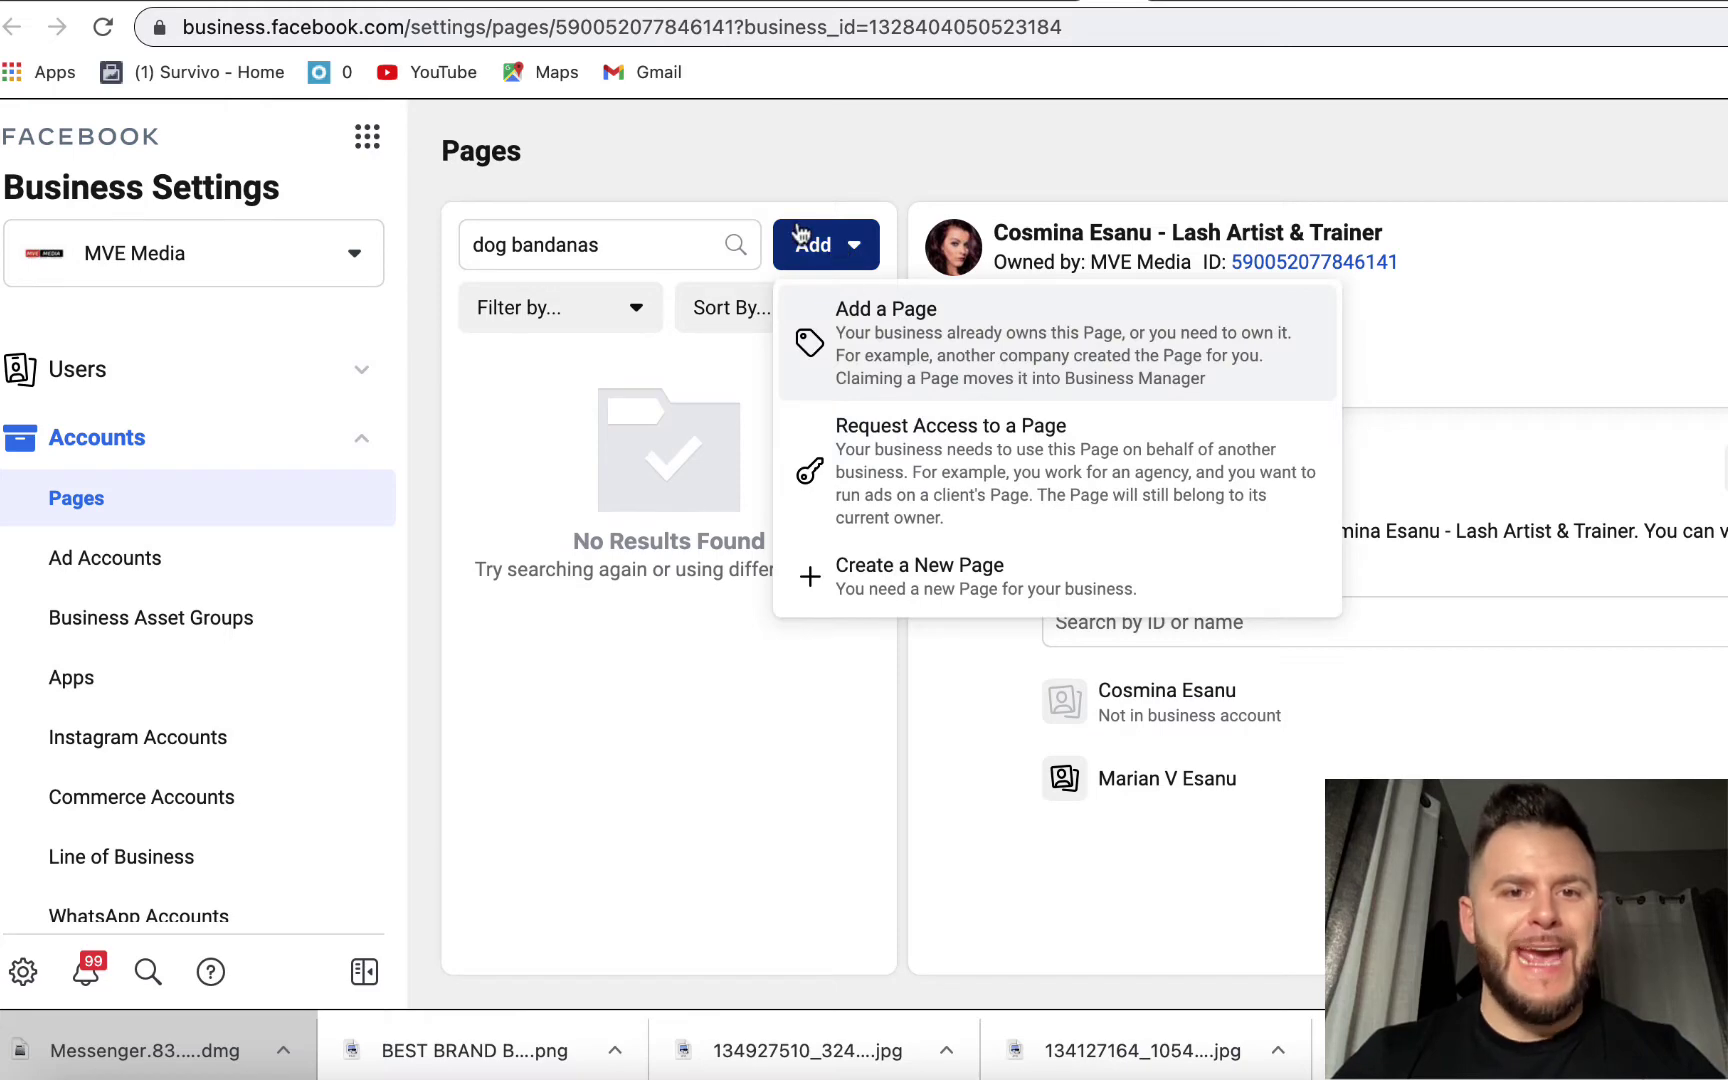
pyautogui.click(916, 332)
pyautogui.click(781, 528)
pyautogui.write('Dog n')
pyautogui.press('BackSpace')
pyautogui.press('BackSpace')
pyautogui.click(760, 600)
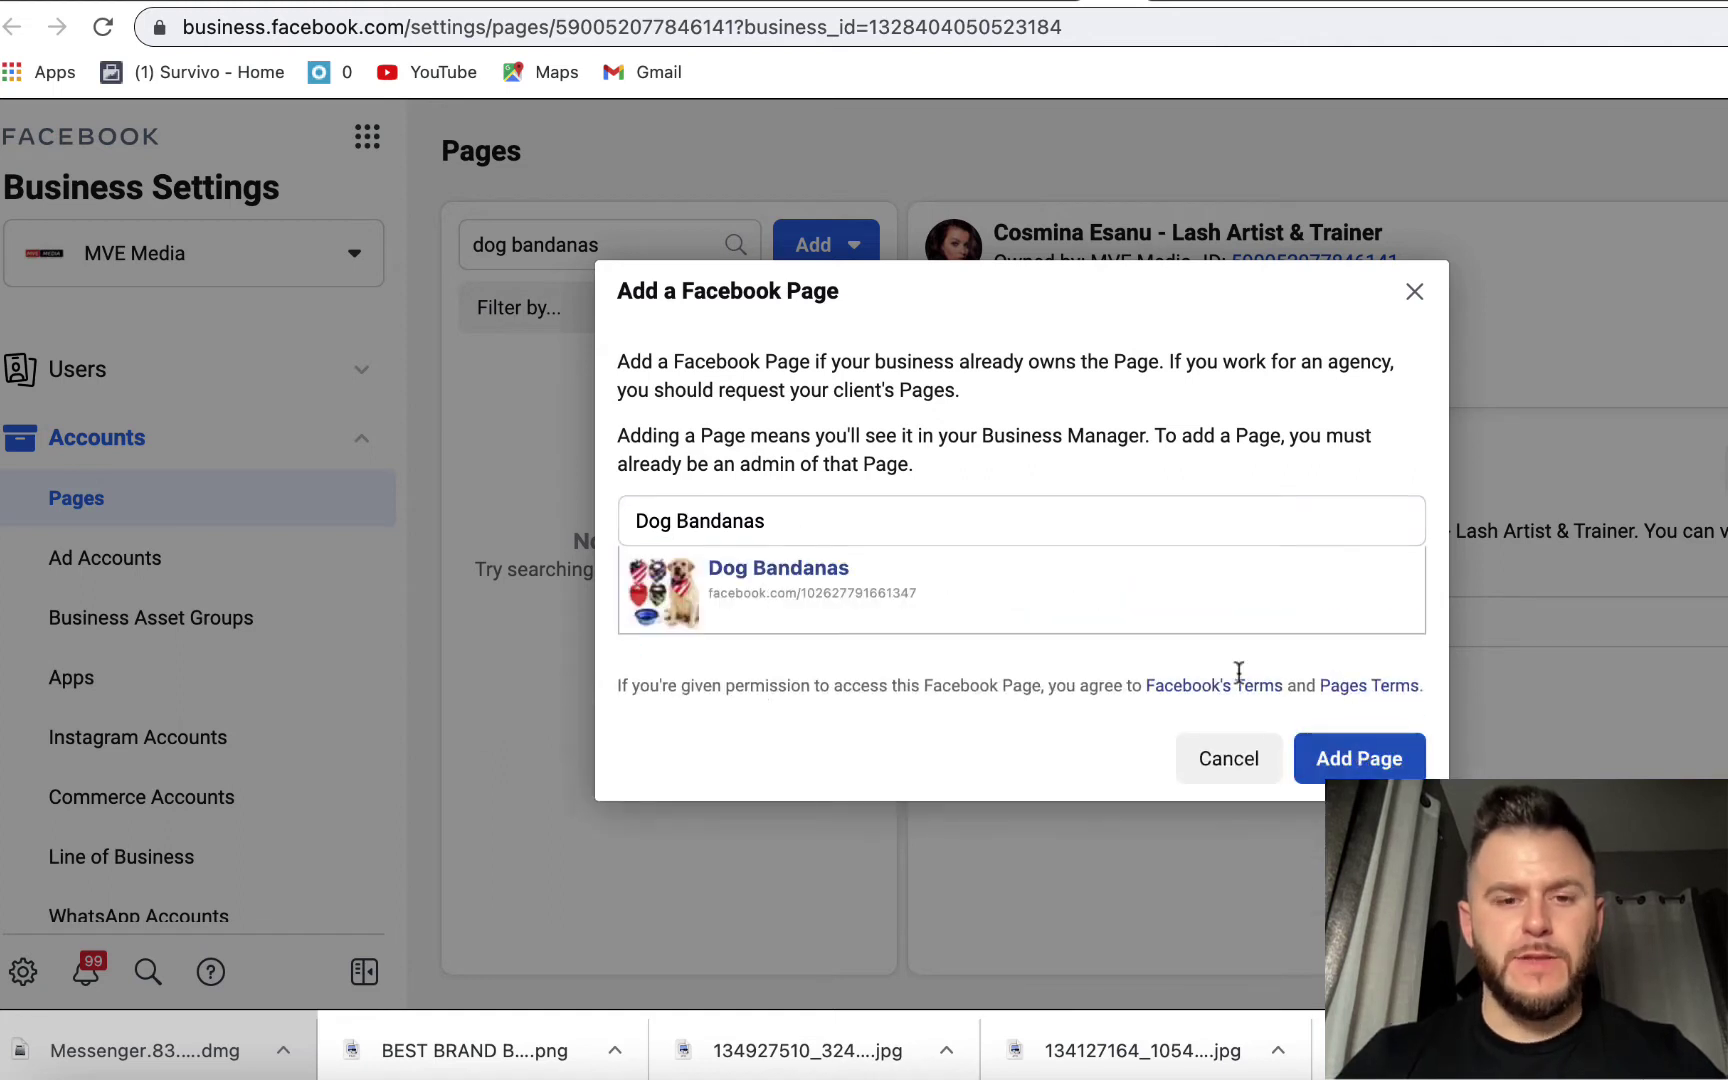
pyautogui.click(1365, 766)
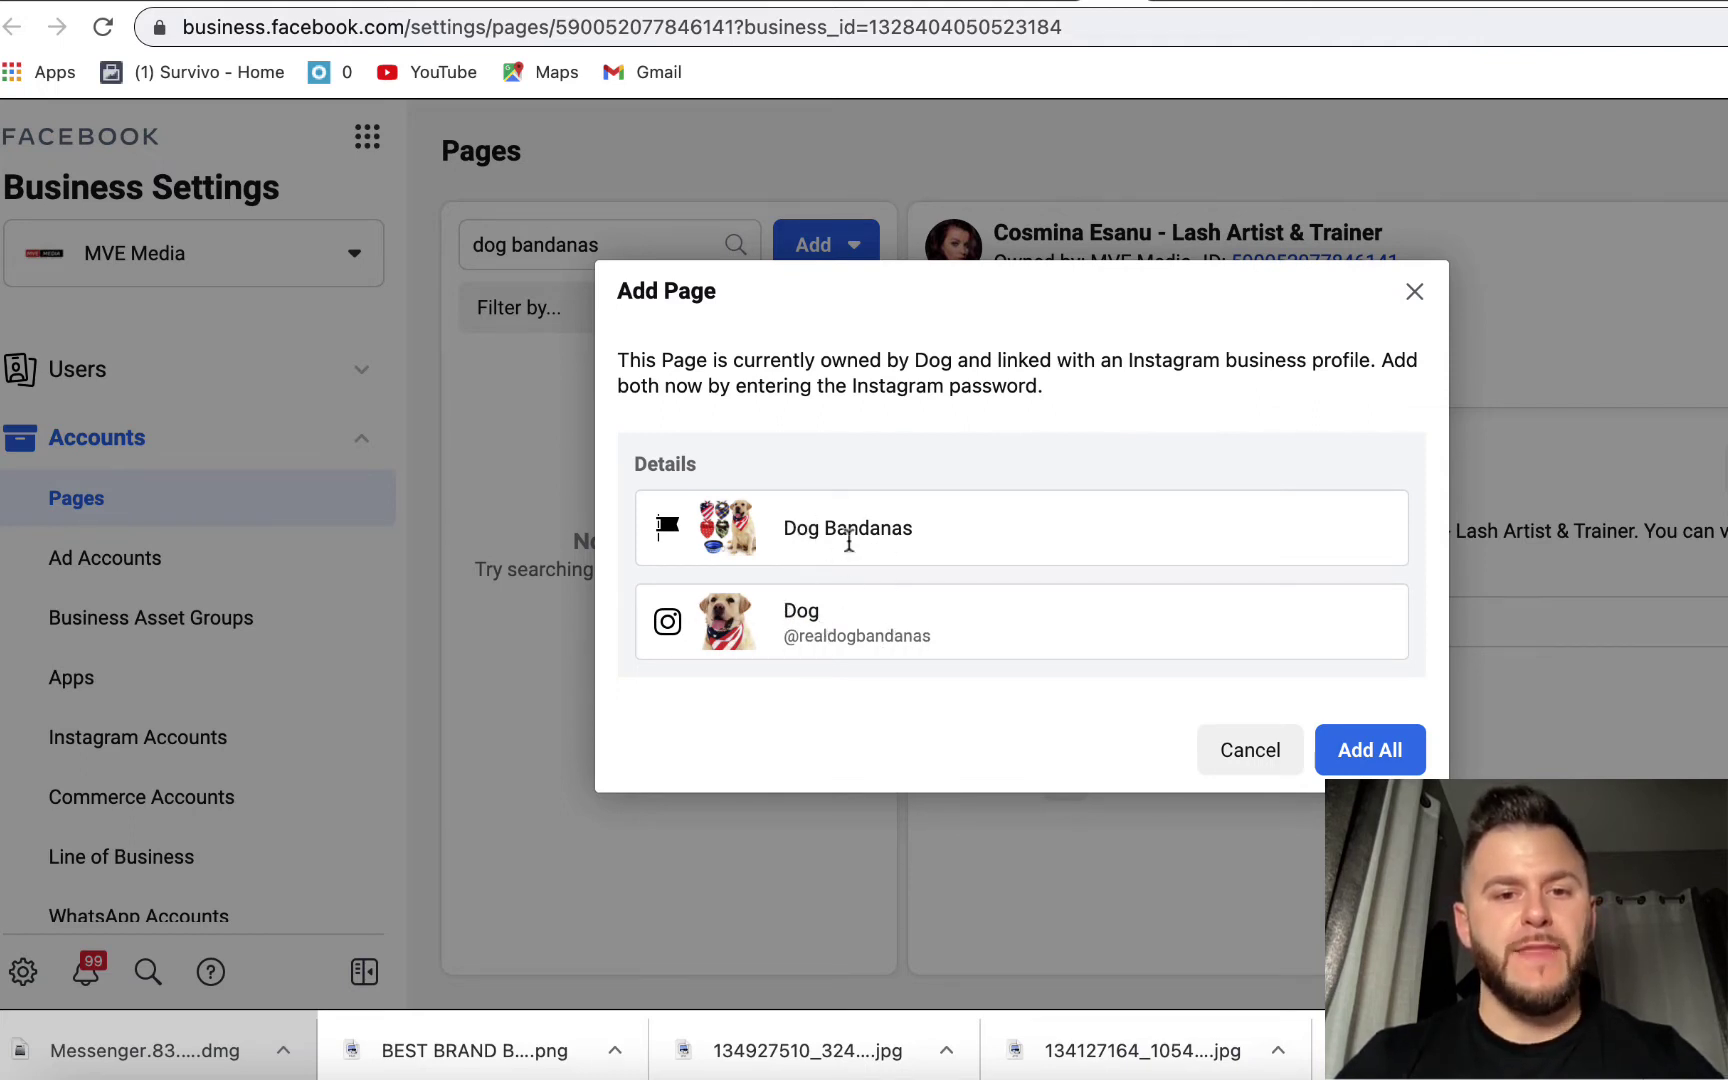
# - Add the Page's linked dog bandanas Instagram account too, then return to the Shopify setup
pyautogui.click(1380, 748)
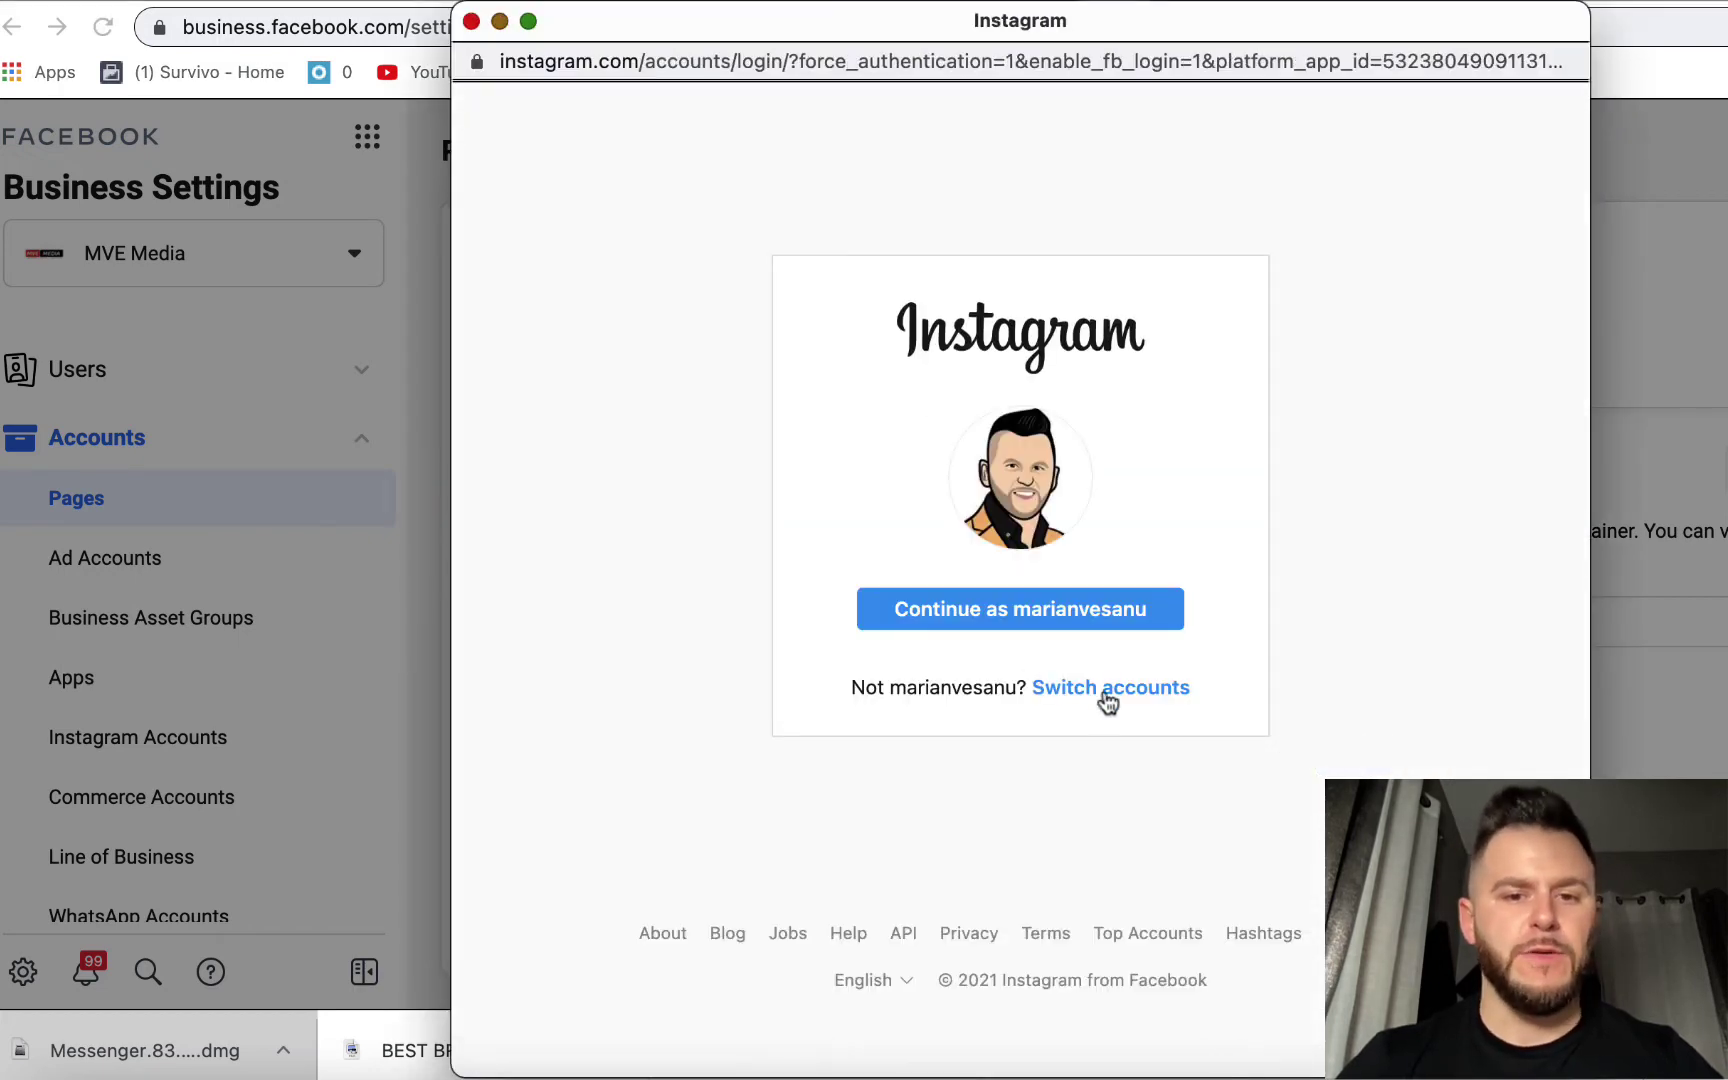
pyautogui.click(1106, 690)
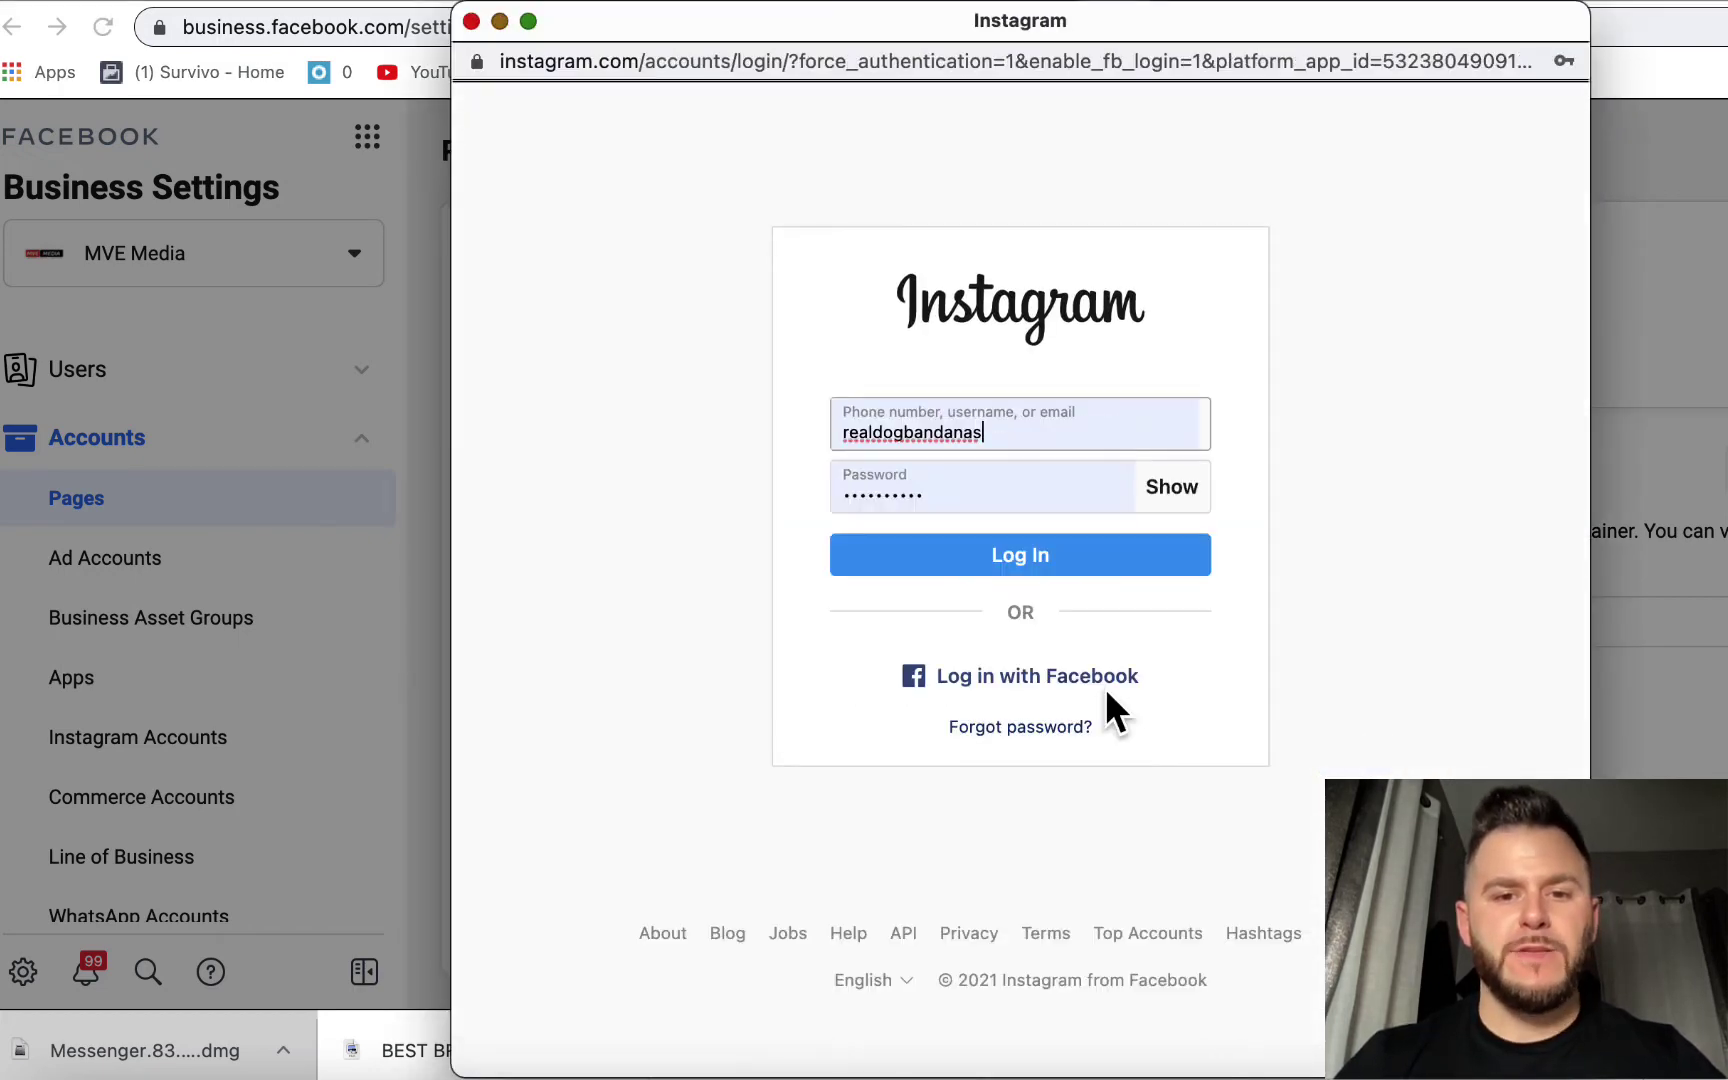
pyautogui.click(1034, 558)
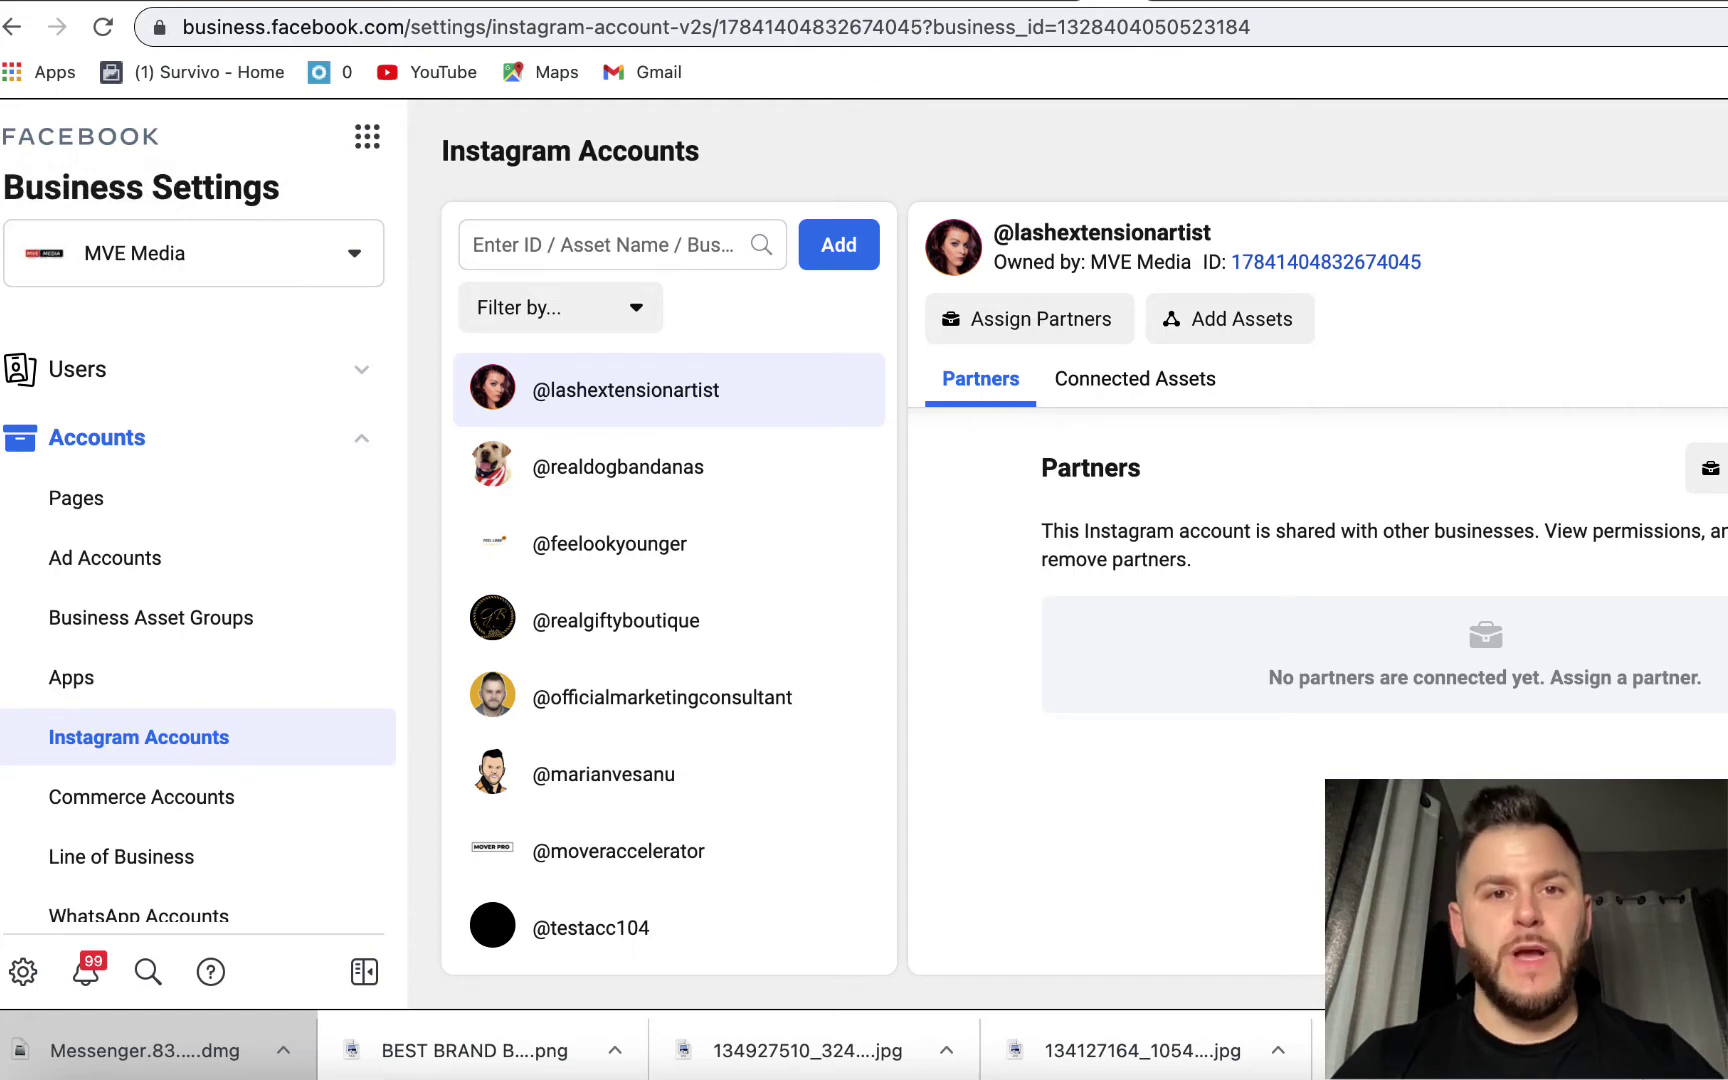
pyautogui.hotkey('ctrl', 'Tab')
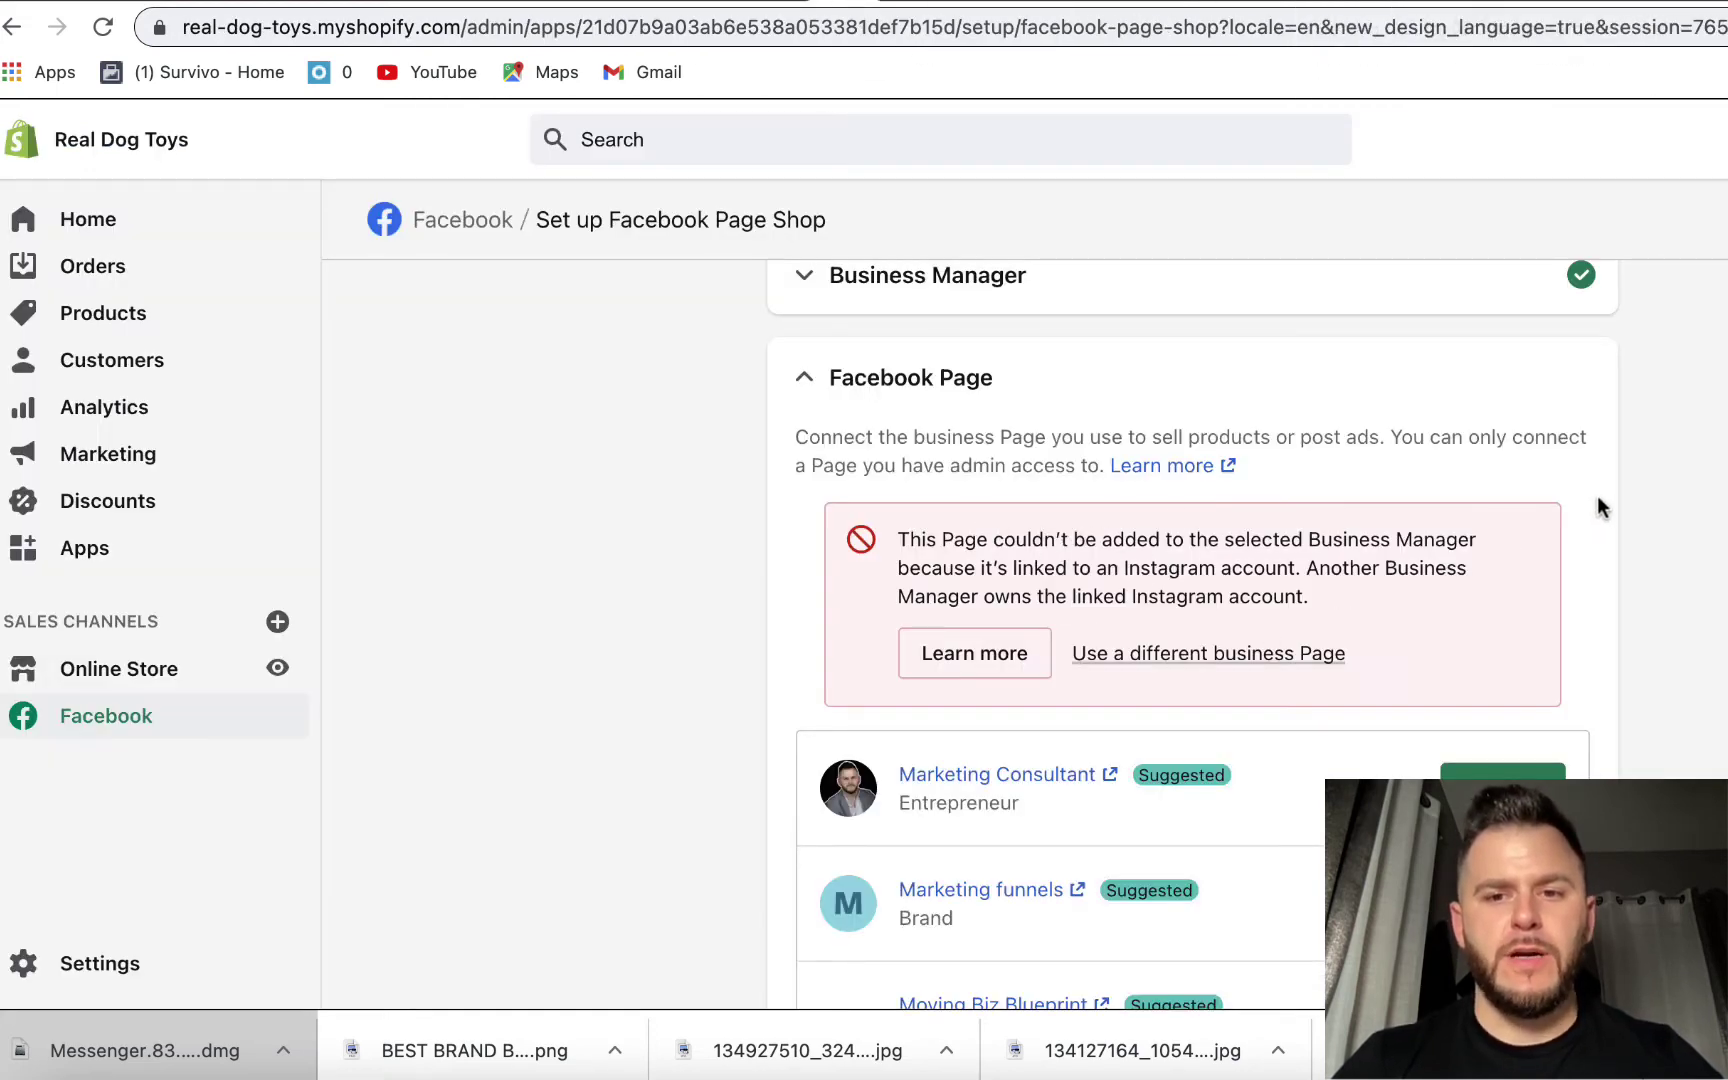
# - Connect the Dog Bandanas Page to the shop and skip customer data sharing
pyautogui.scroll(-5, 1597, 500)
pyautogui.scroll(-7, 1574, 640)
pyautogui.scroll(-11, 1573, 603)
pyautogui.scroll(-2, 1571, 605)
pyautogui.click(1497, 460)
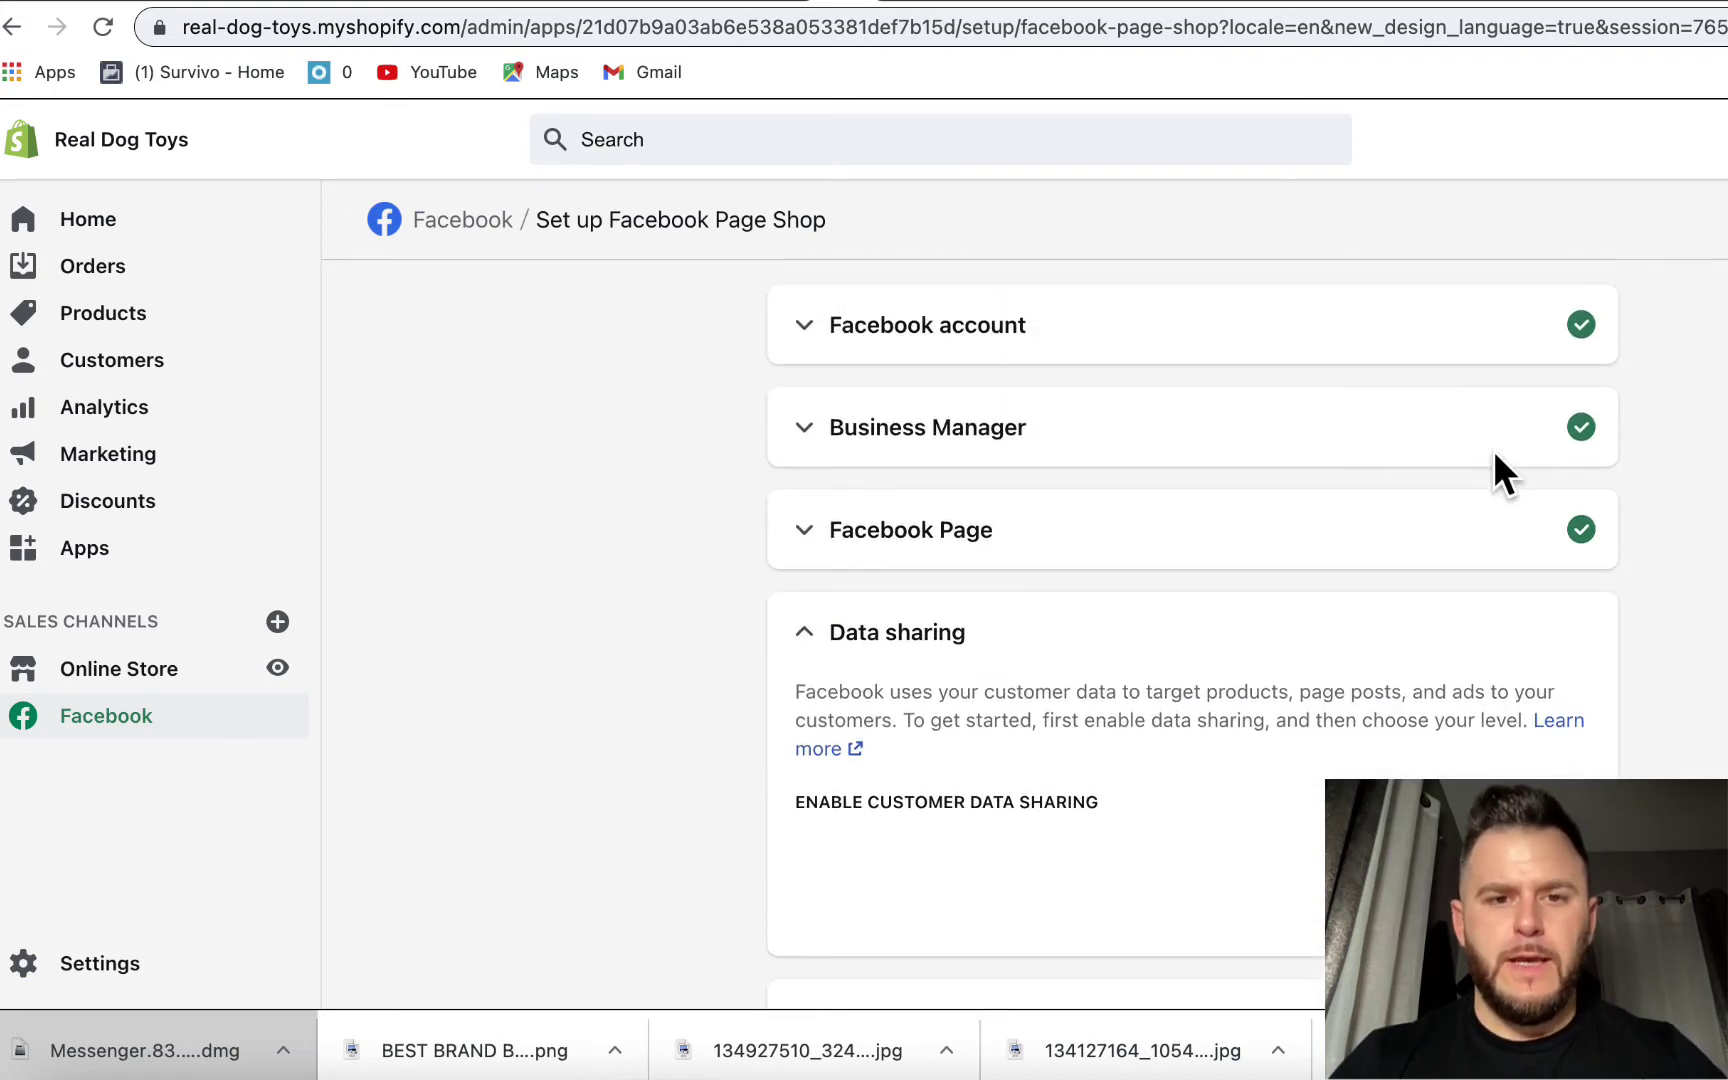
pyautogui.scroll(-2, 937, 528)
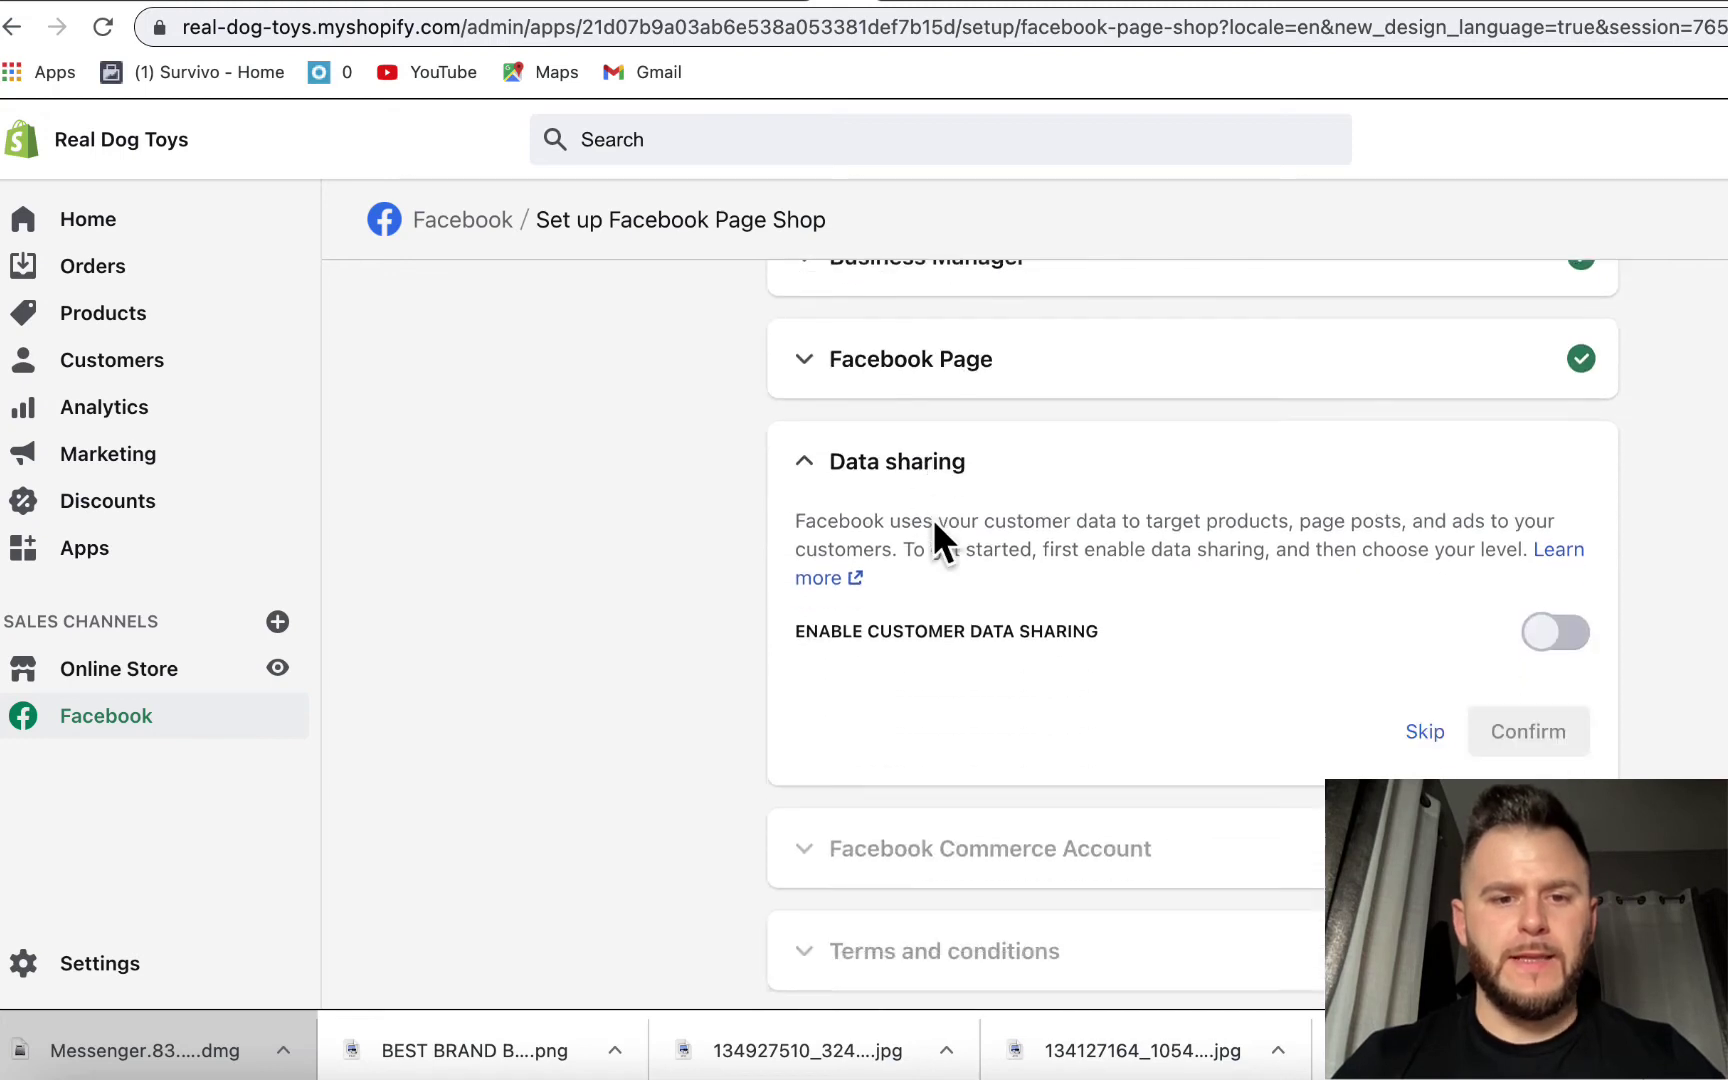
pyautogui.click(1425, 731)
pyautogui.scroll(-1, 1602, 572)
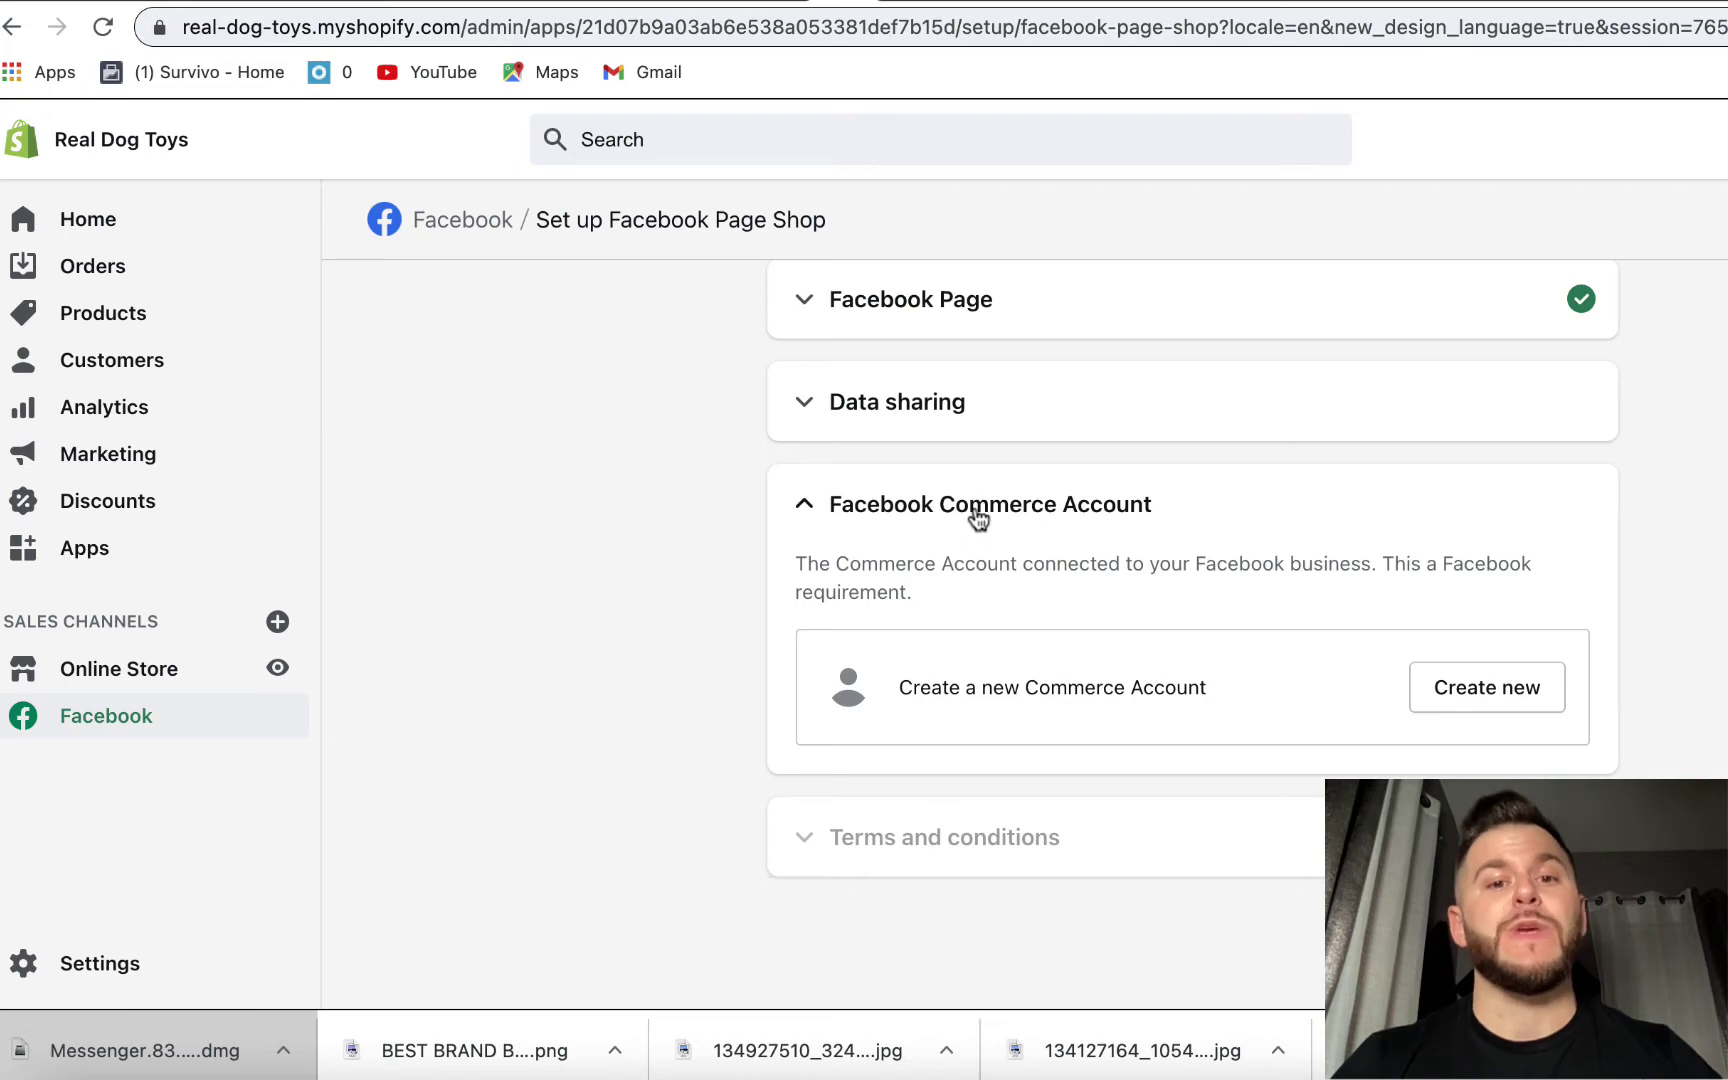
# - Create a new Commerce Account and accept the Commerce Product Seller Agreement
pyautogui.click(1510, 690)
pyautogui.click(1305, 889)
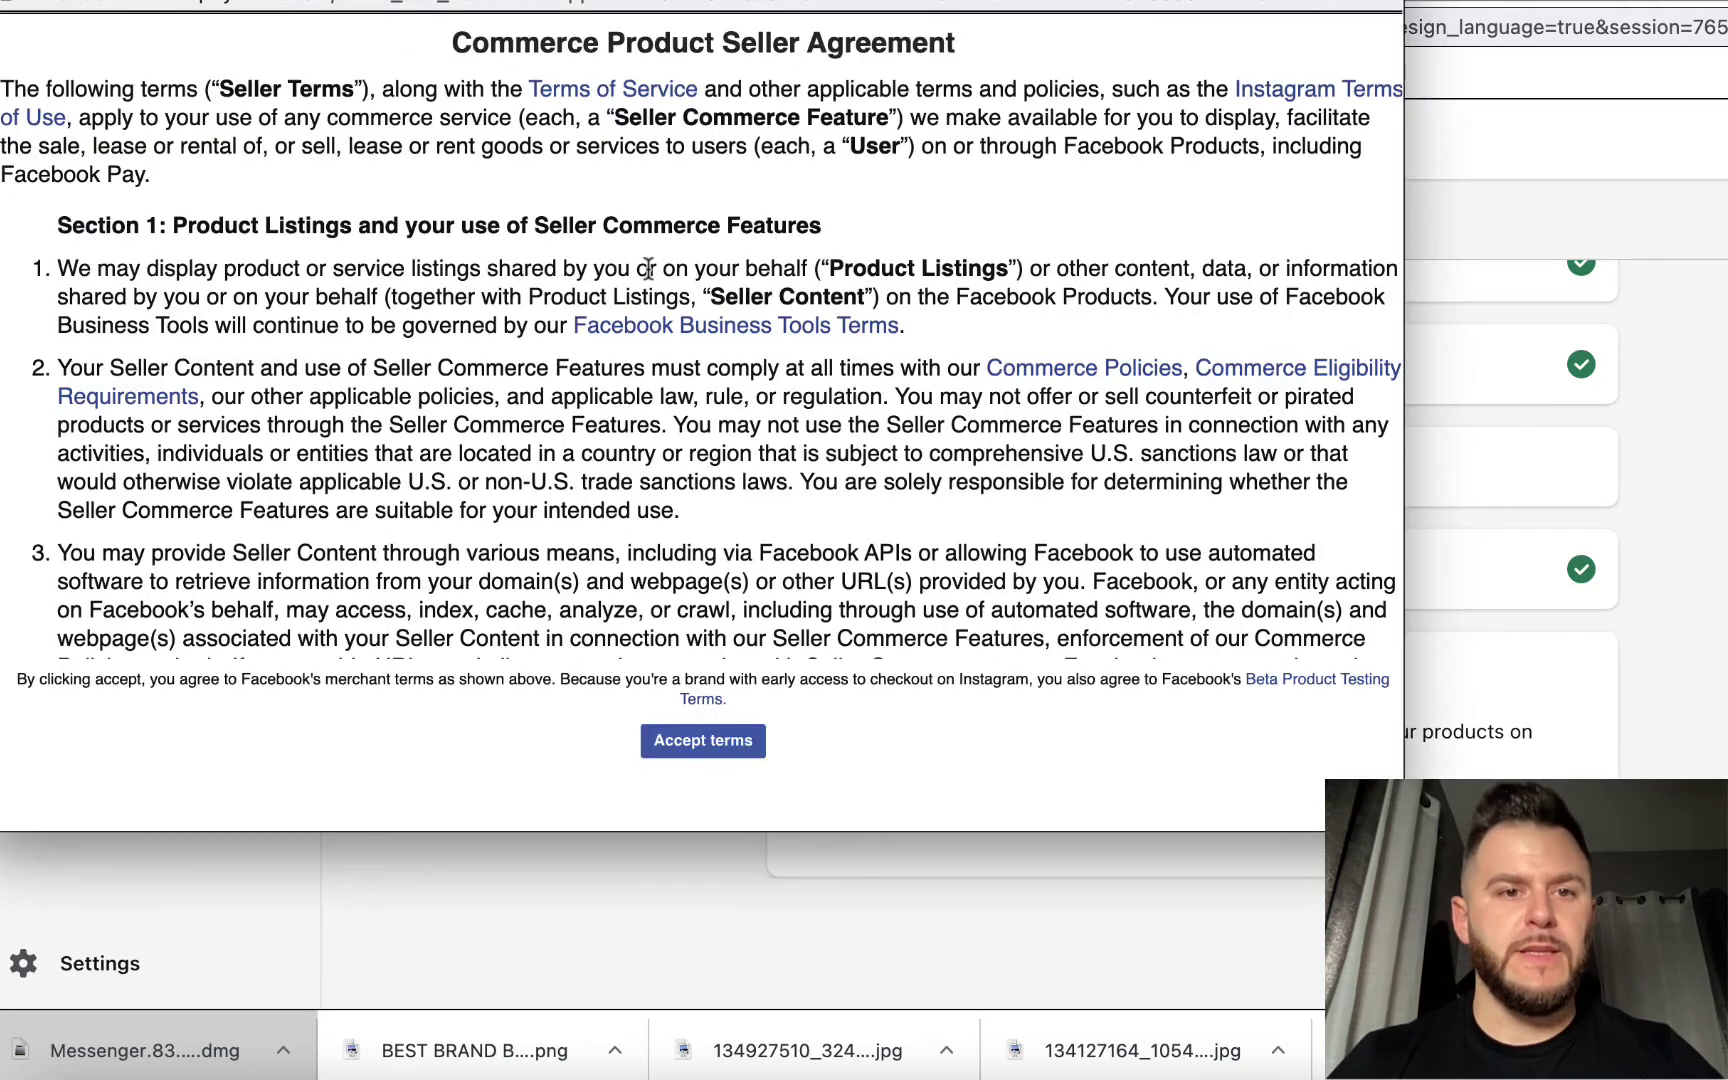
pyautogui.click(677, 742)
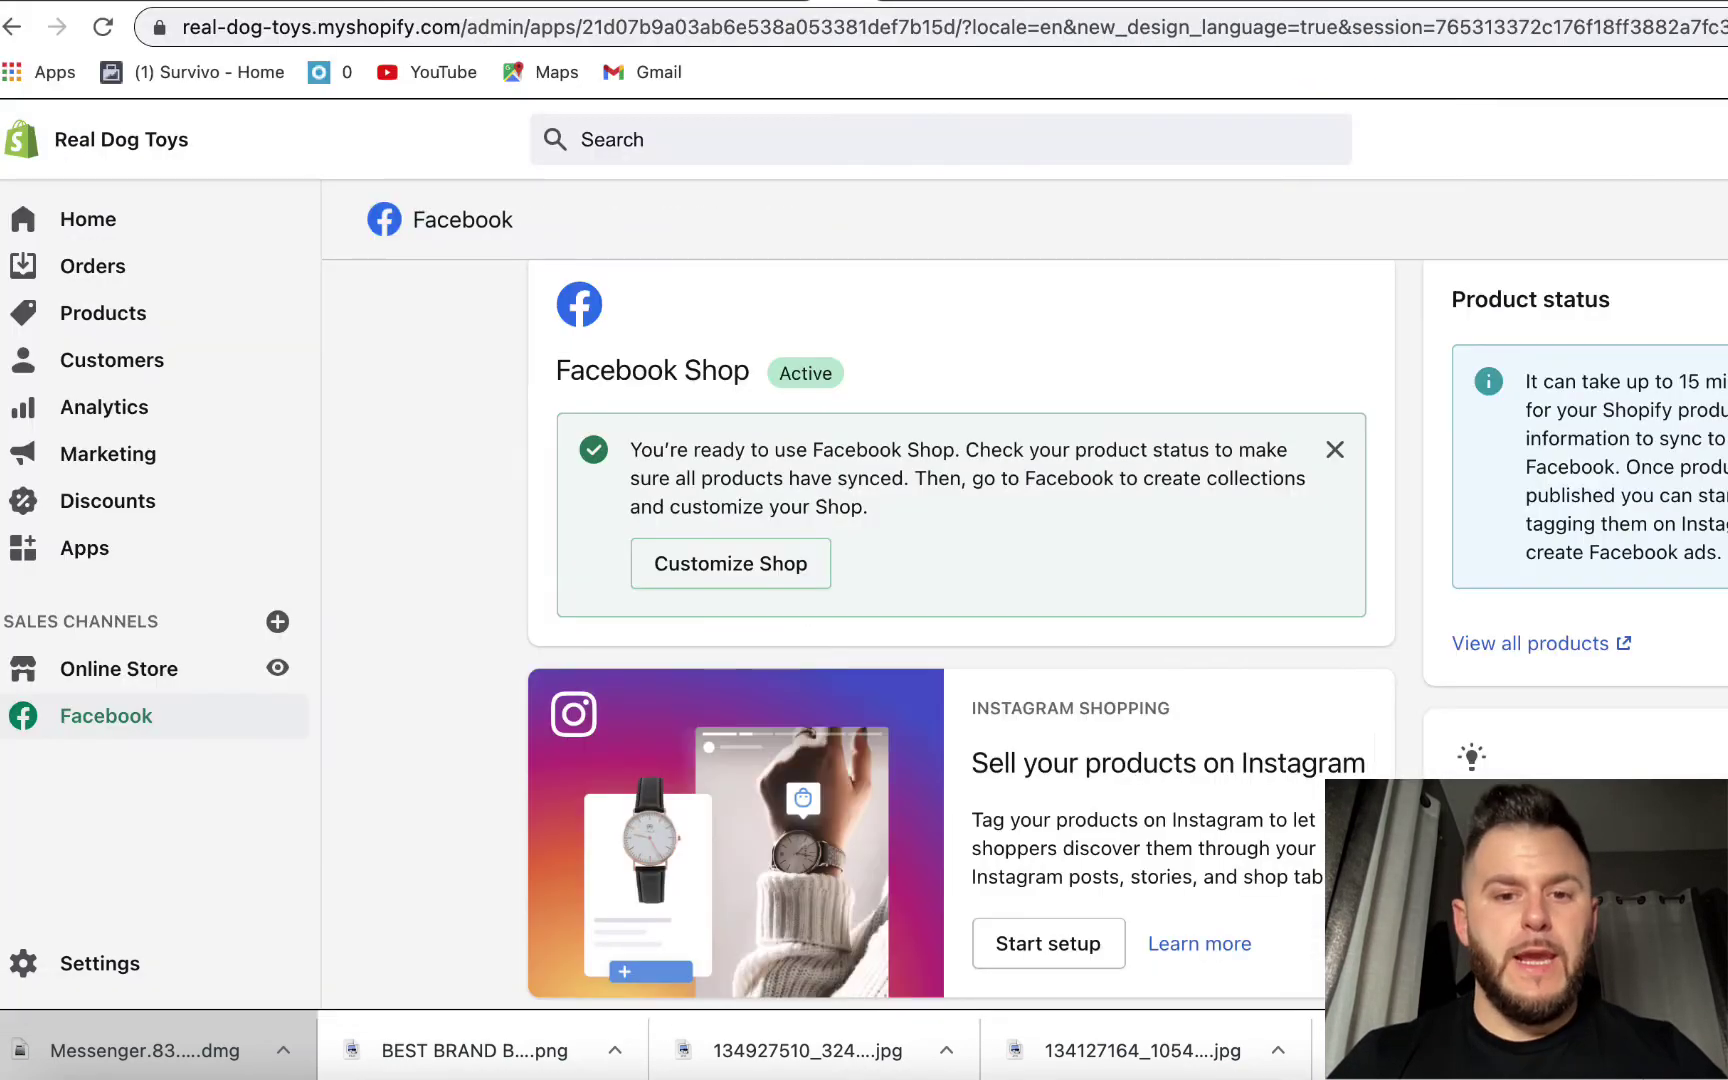
pyautogui.scroll(-2, 650, 300)
pyautogui.scroll(3, 677, 322)
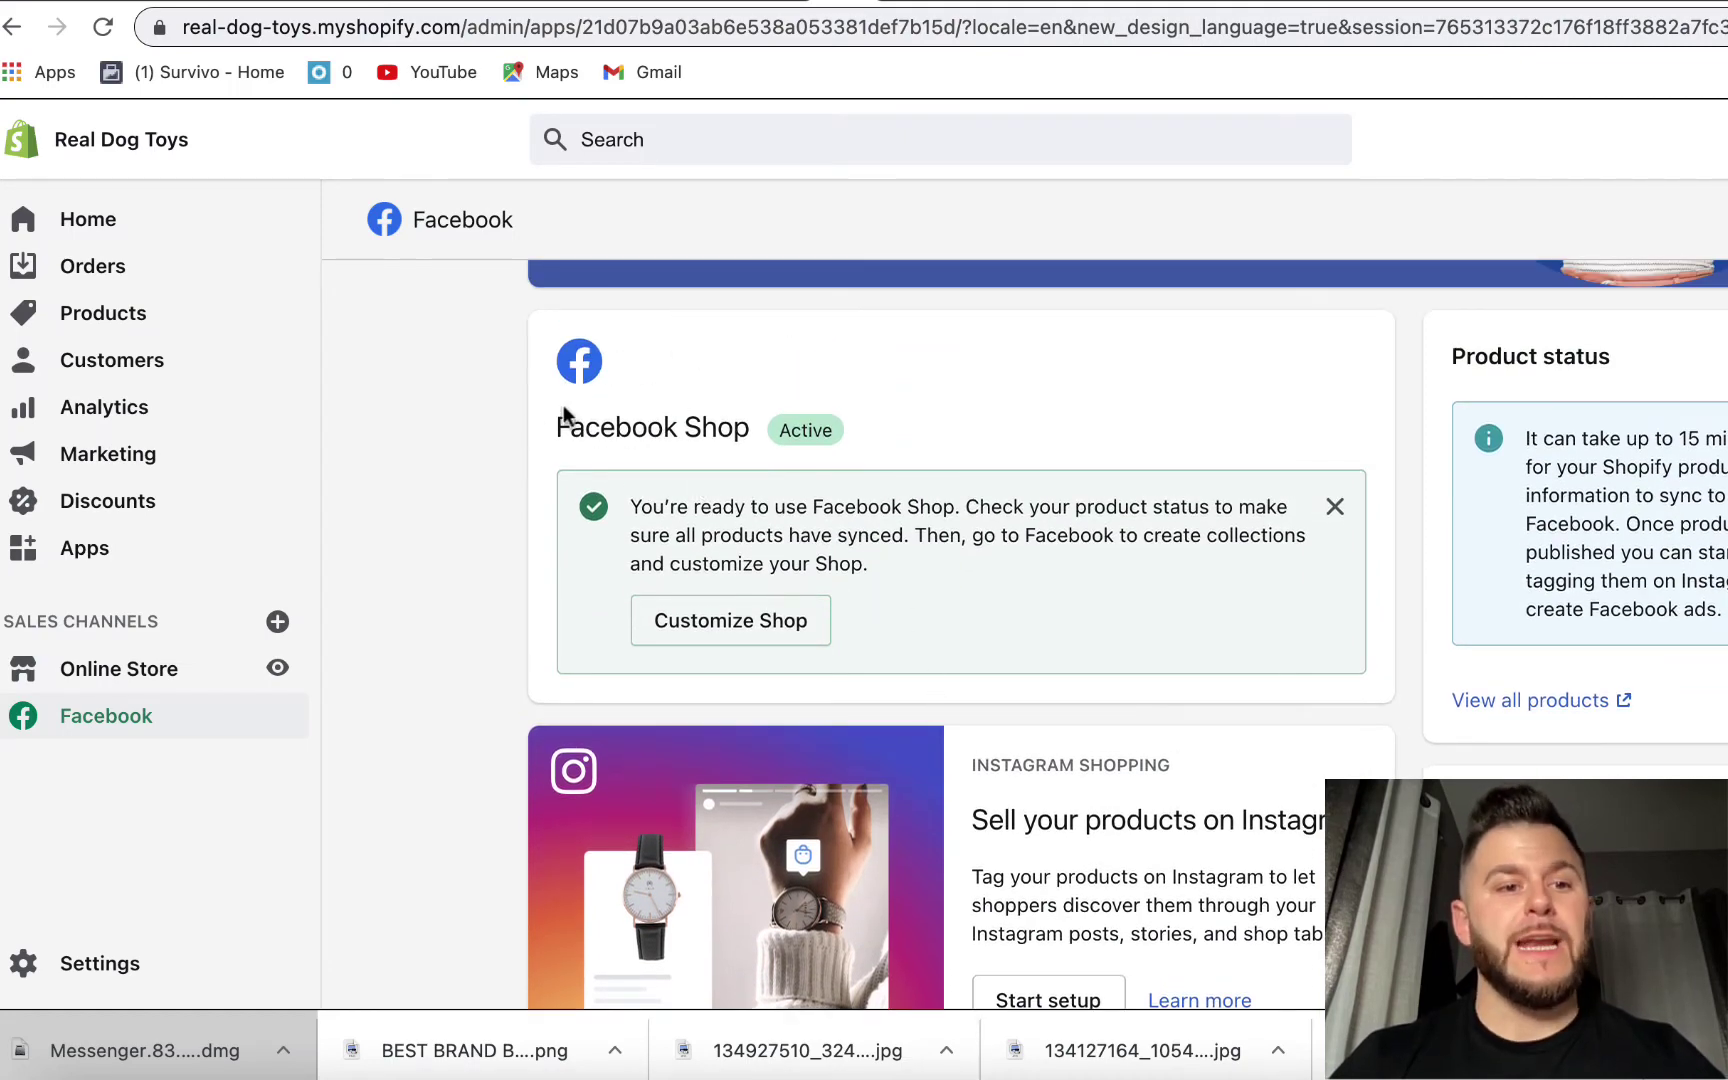
pyautogui.scroll(-2, 700, 470)
pyautogui.scroll(-3, 783, 540)
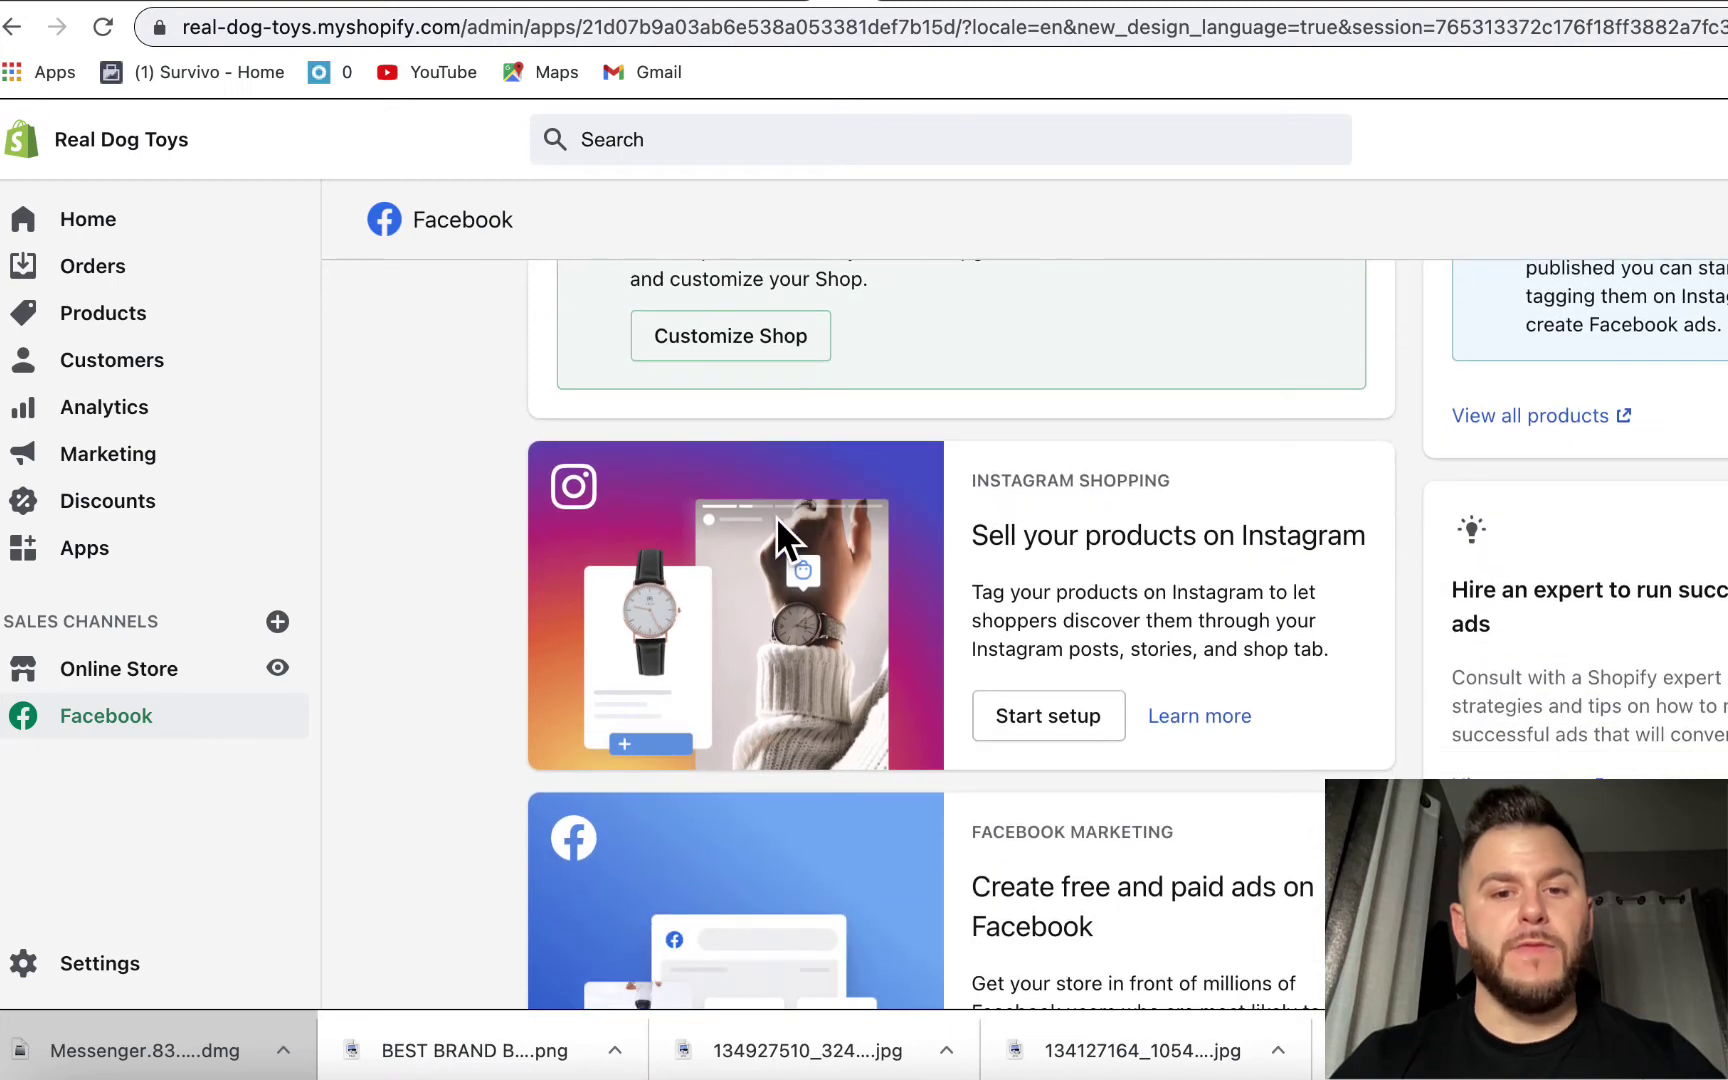
# - Start Instagram Shopping setup and select the appeal instructions in the Instagram Business account warning
pyautogui.click(1045, 734)
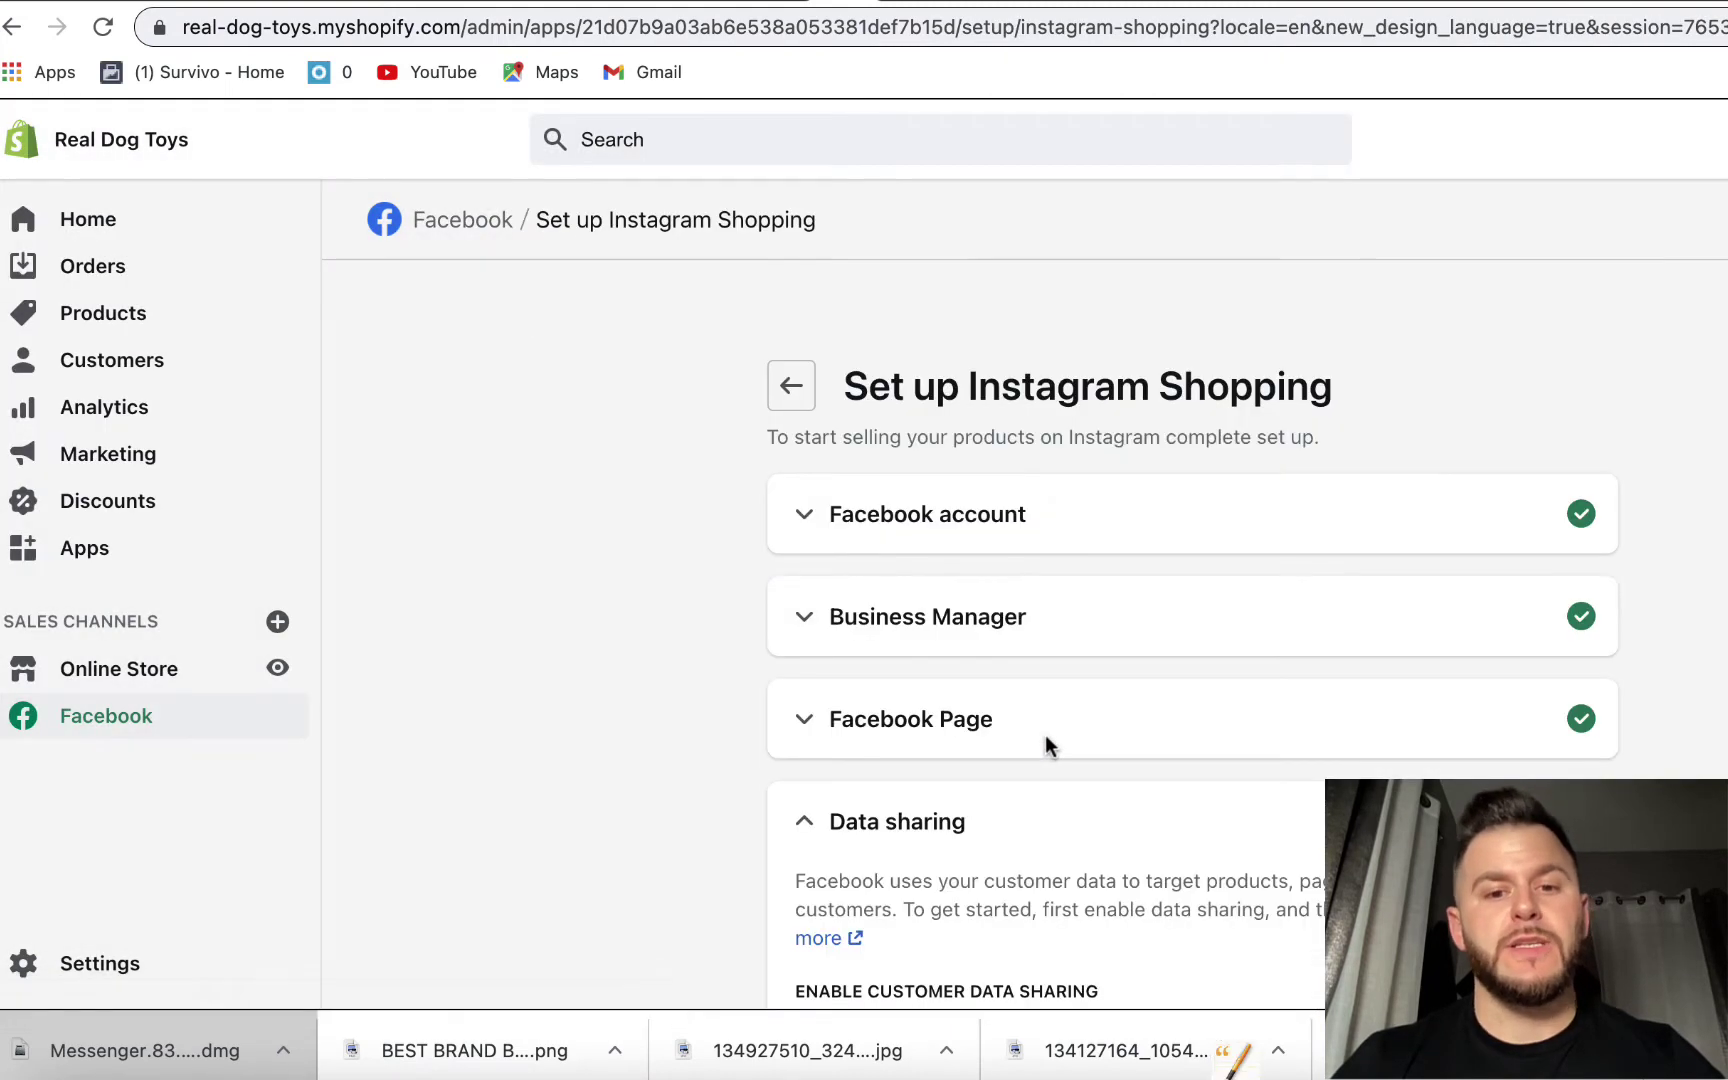
pyautogui.scroll(-10, 879, 535)
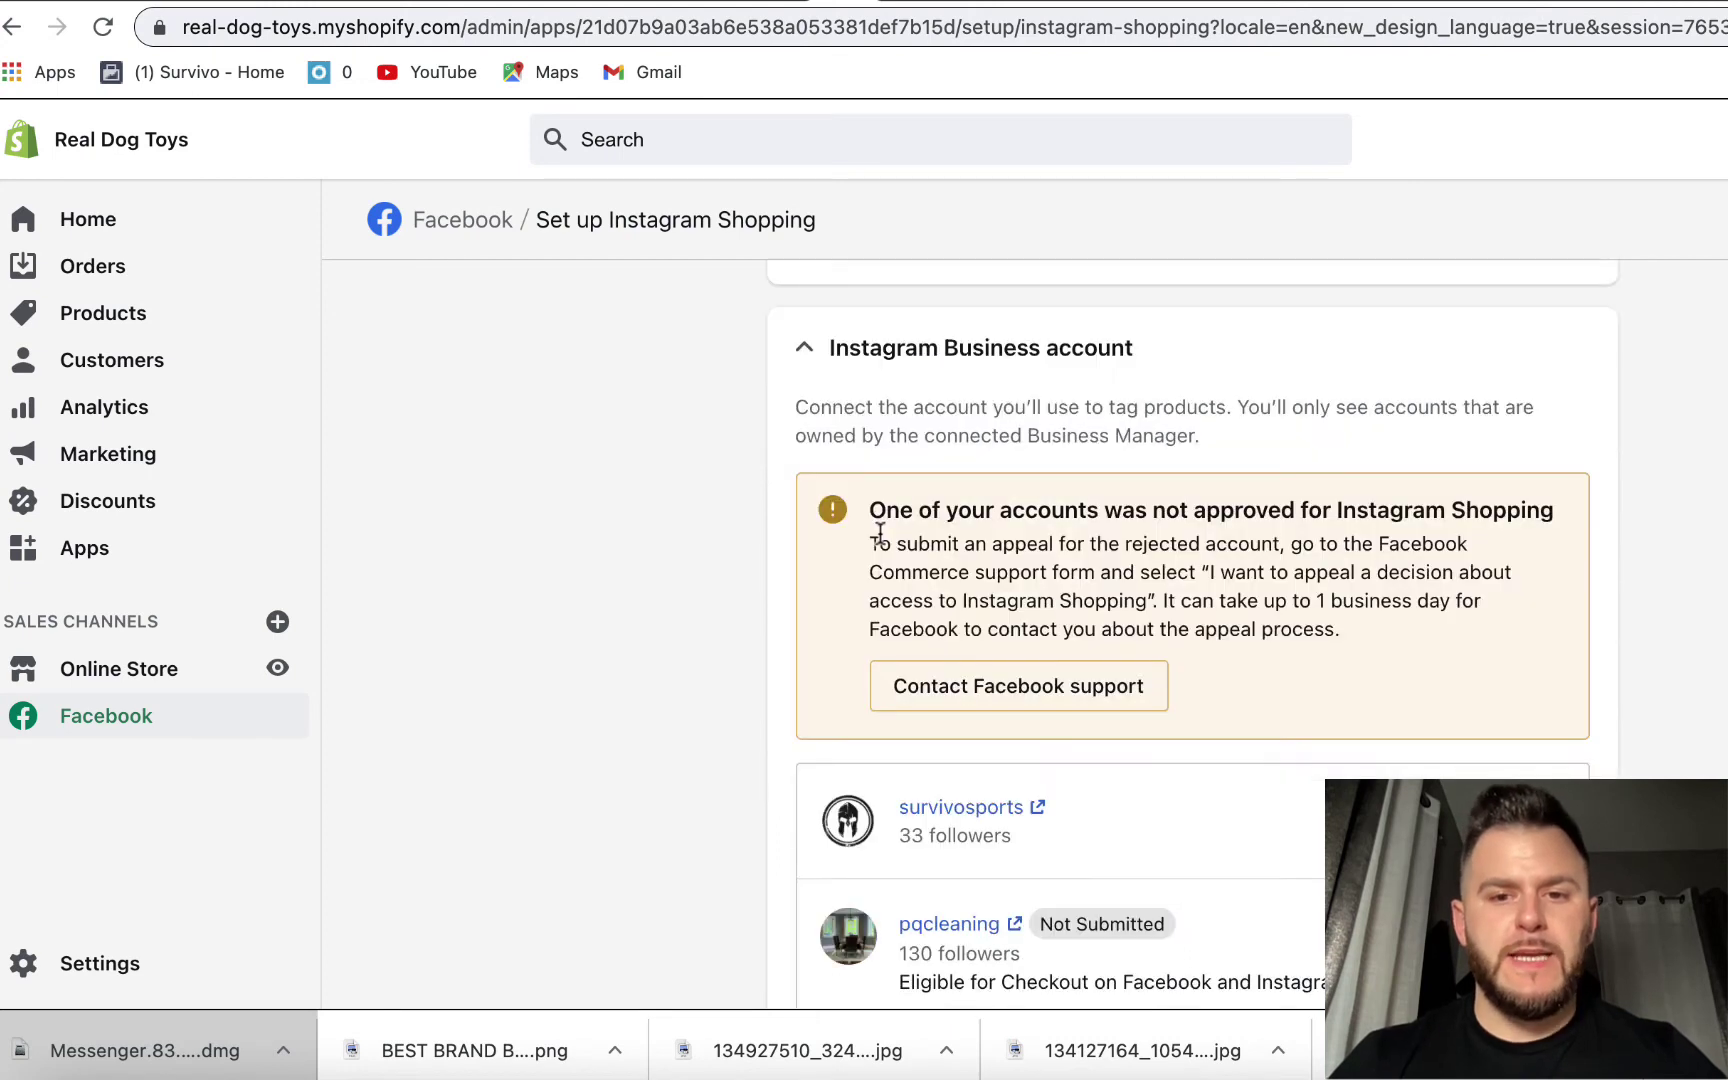
pyautogui.moveTo(879, 535); pyautogui.dragTo(1427, 600)
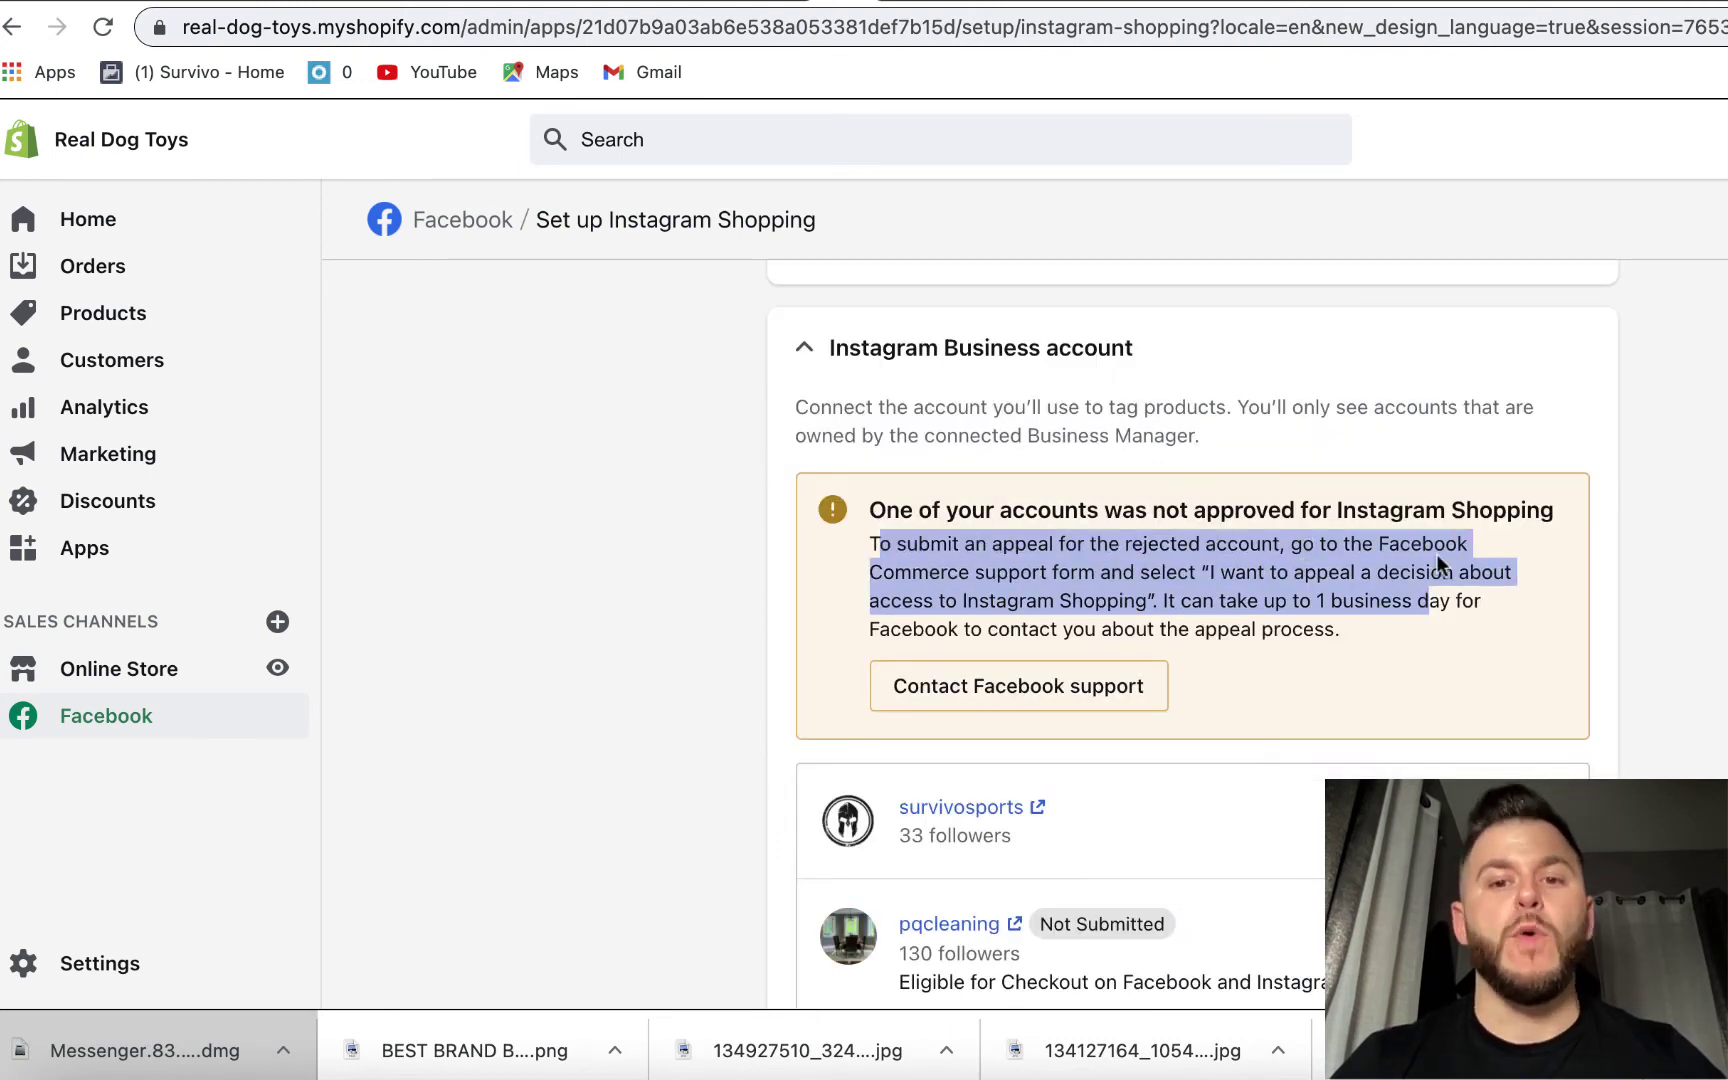
pyautogui.scroll(5, 1438, 562)
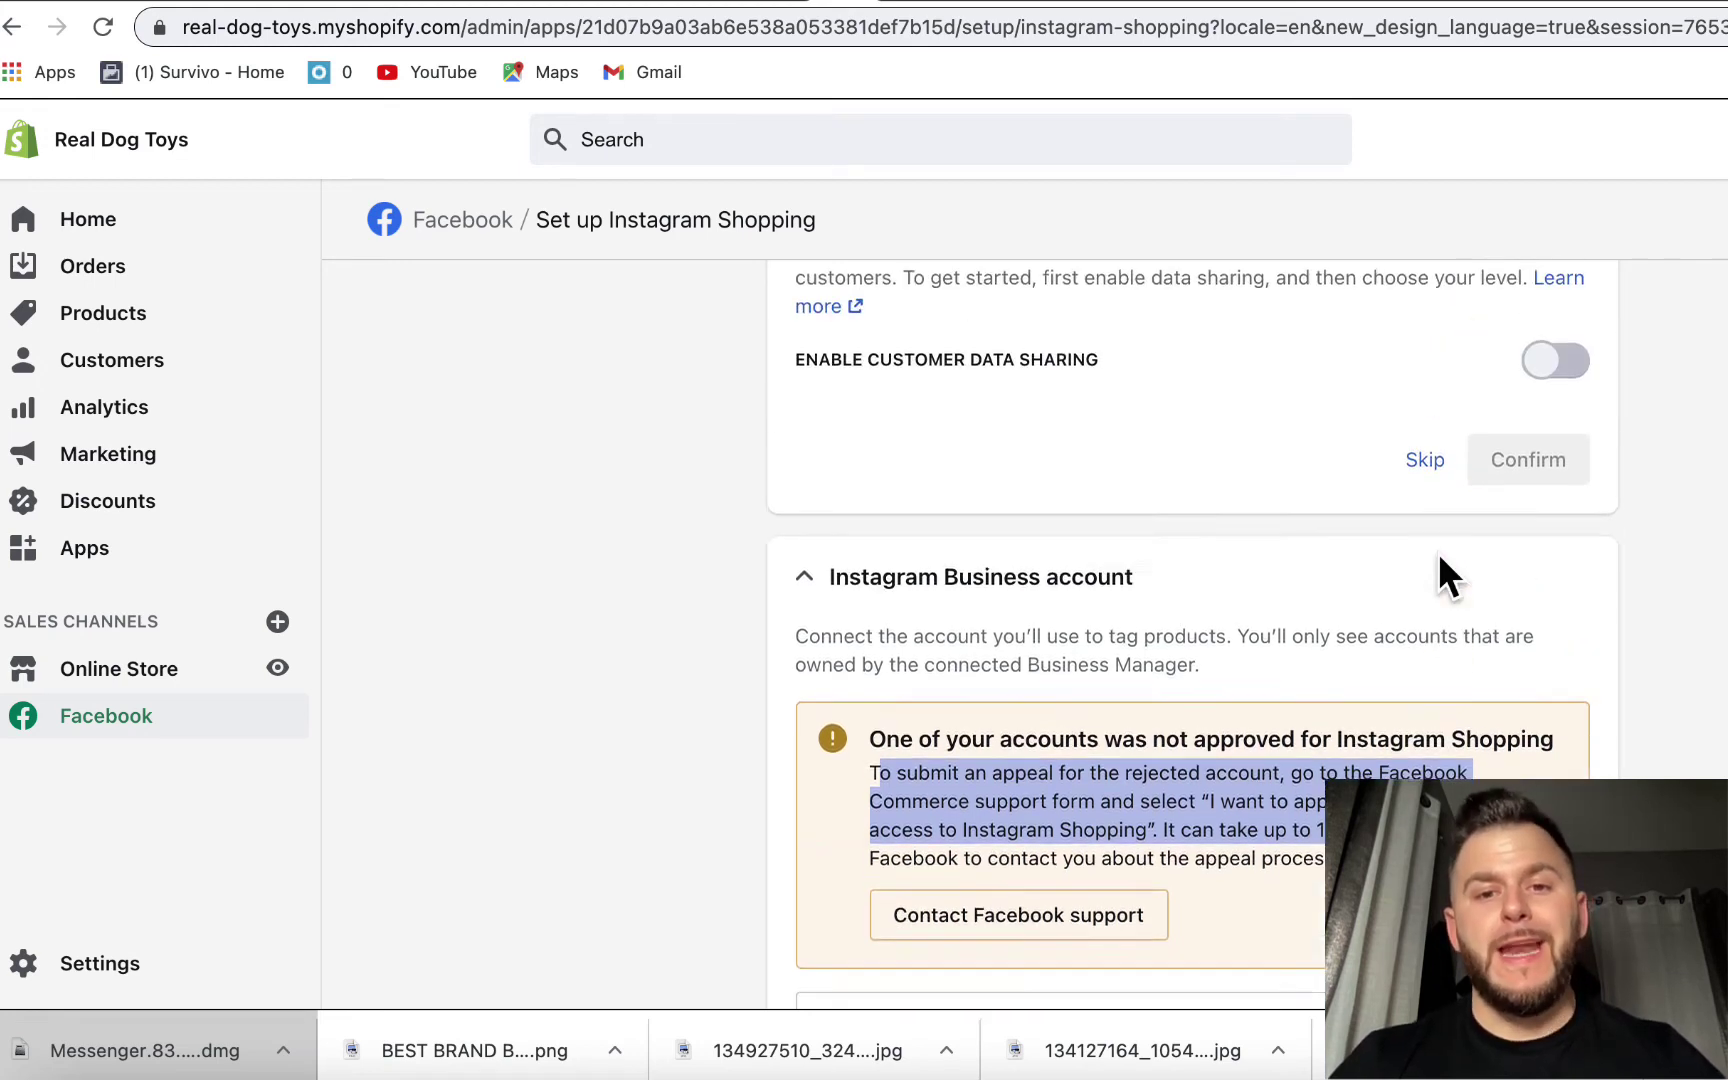
pyautogui.scroll(4, 1438, 562)
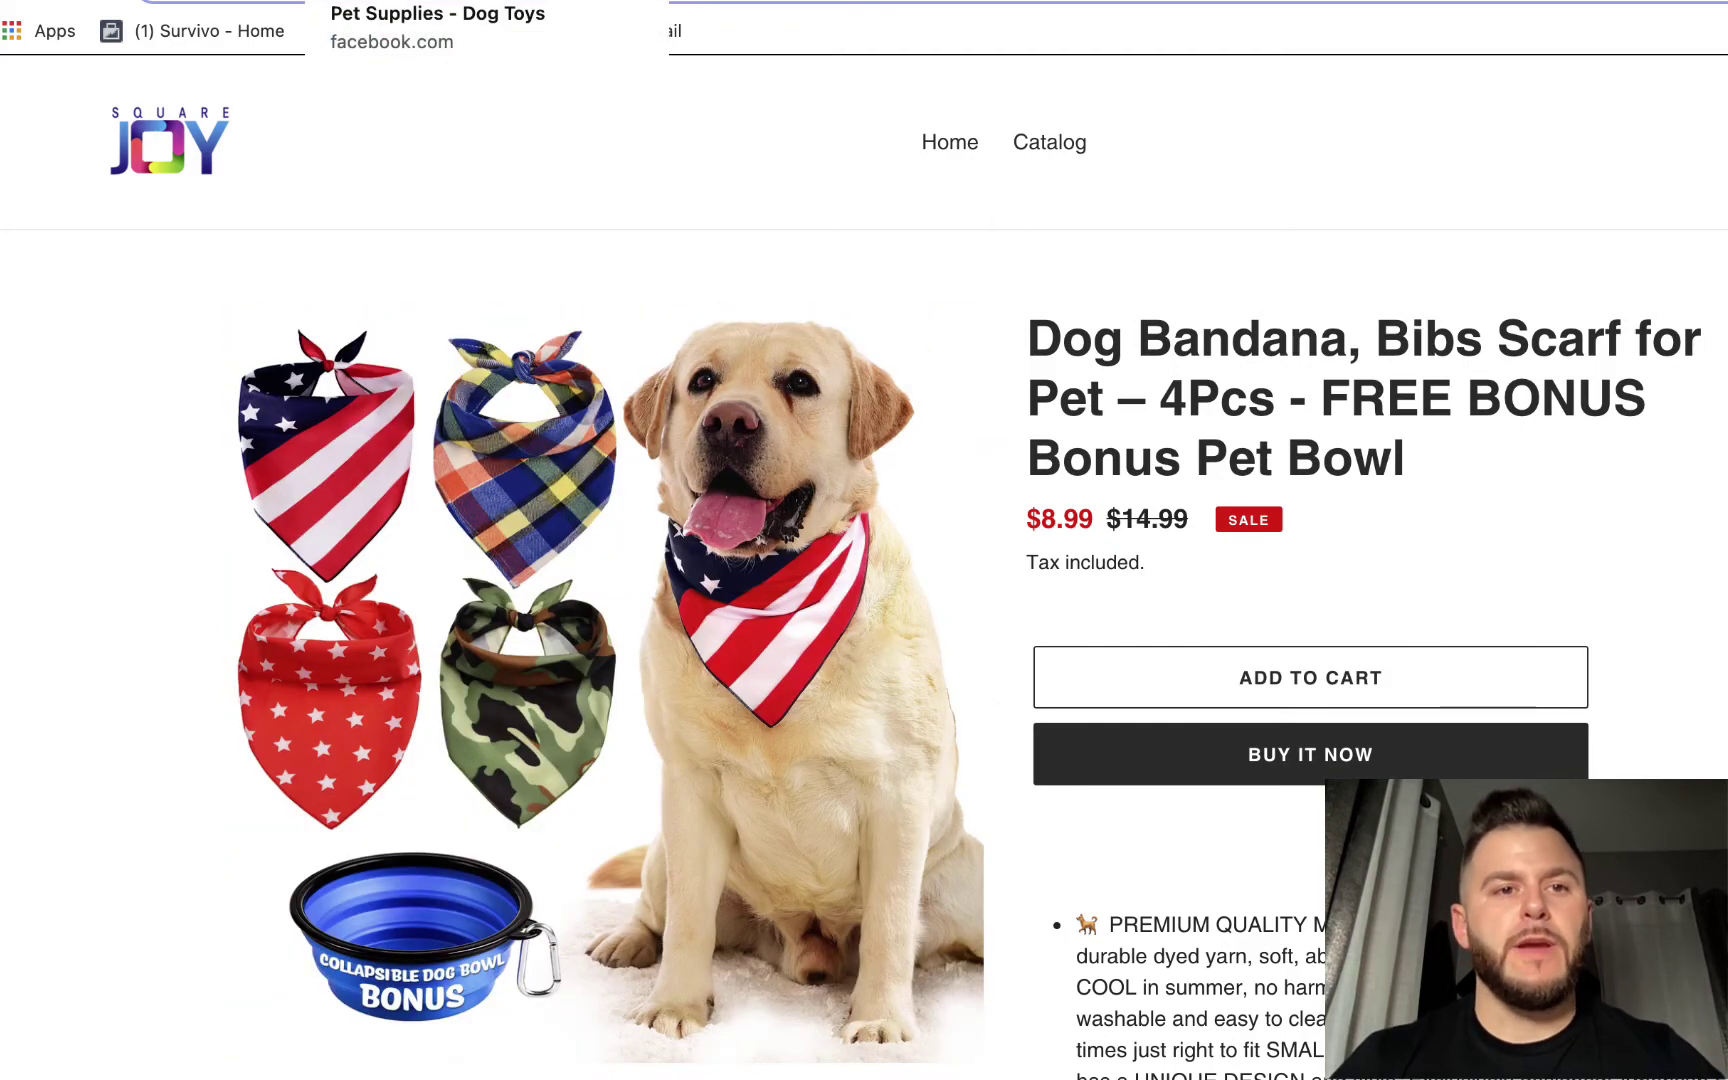
# - Load Facebook Commerce Manager by pasting the commerce_manager URL in the Facebook tab
pyautogui.click(420, 2)
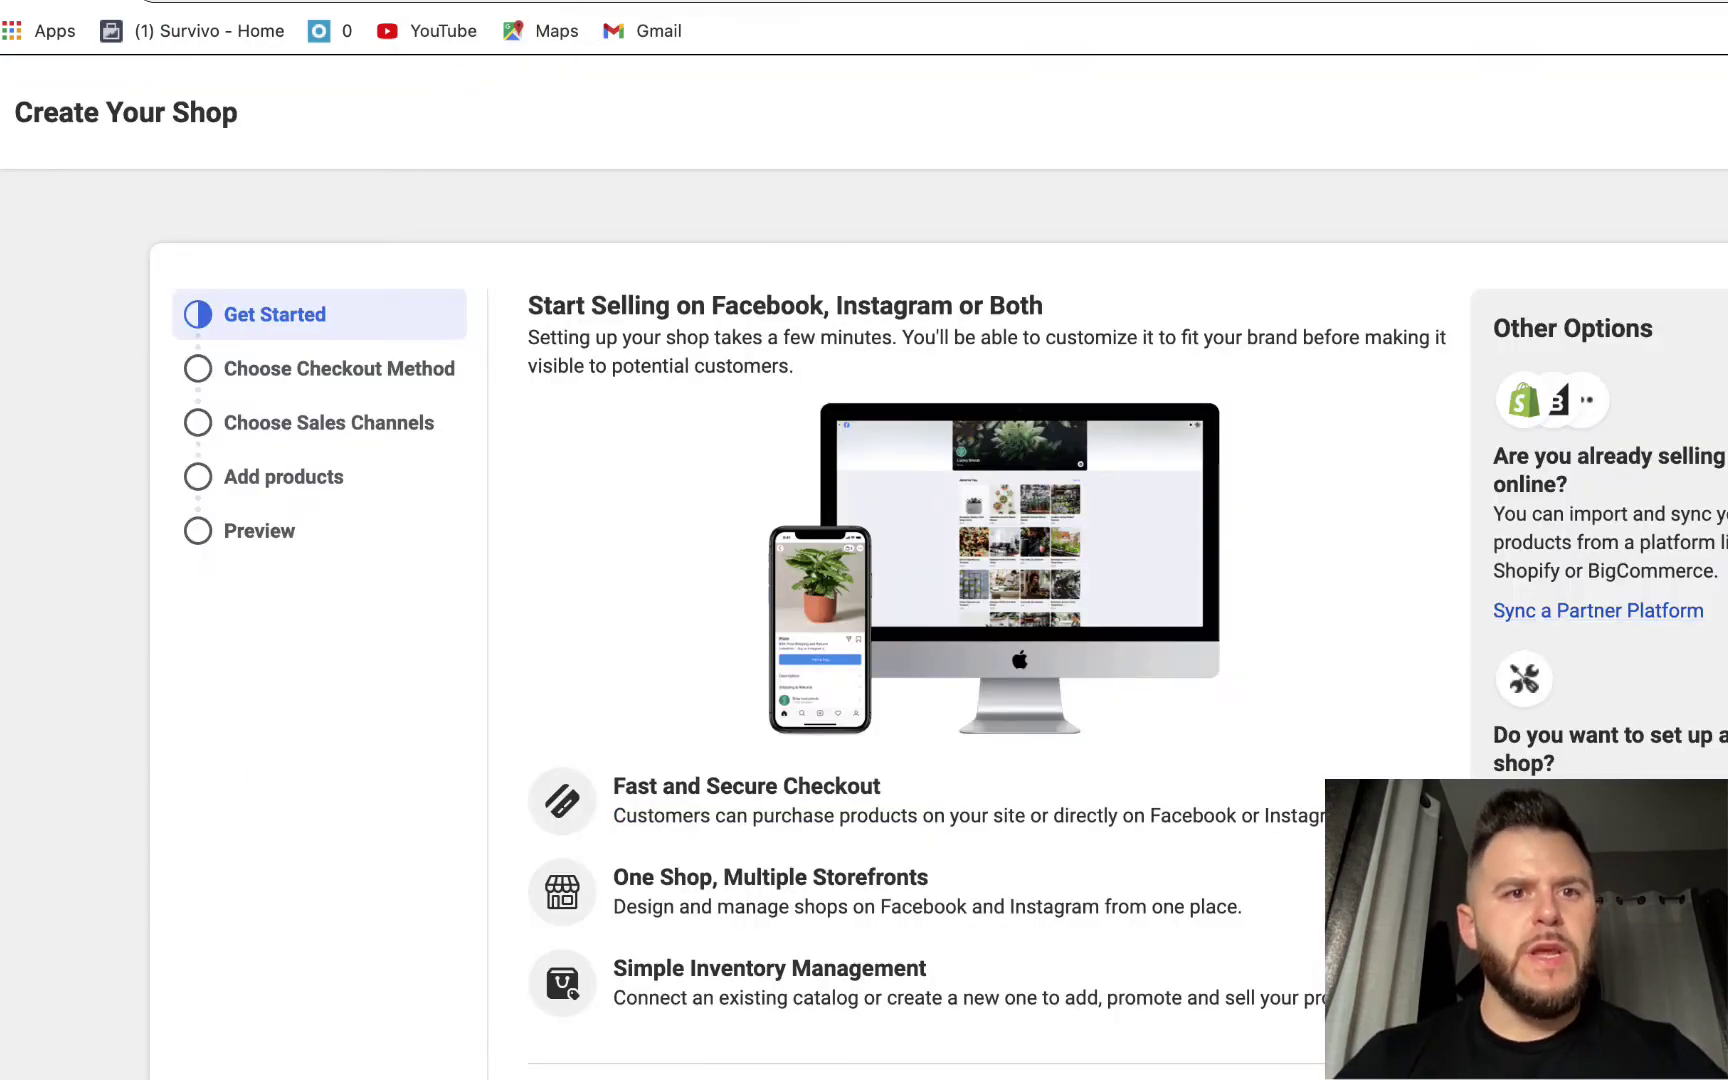
pyautogui.write('https://www.facebook.com/commerce_manager/')
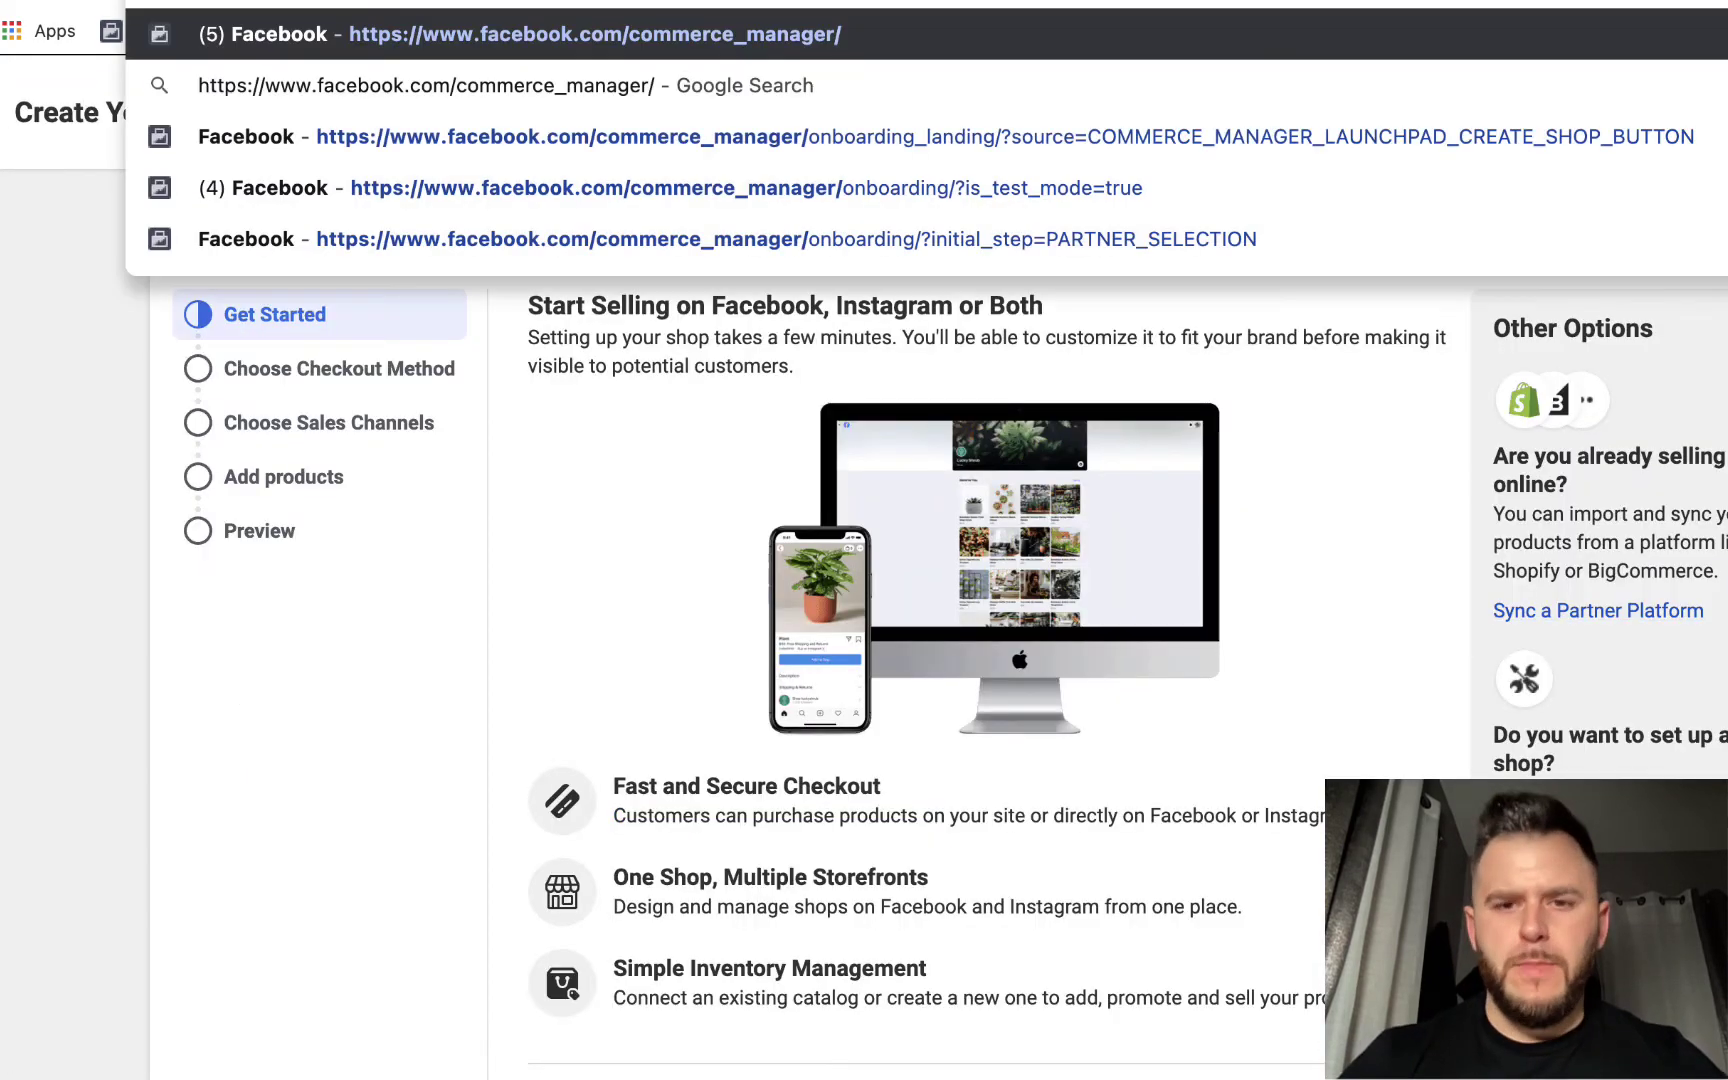
pyautogui.press('Return')
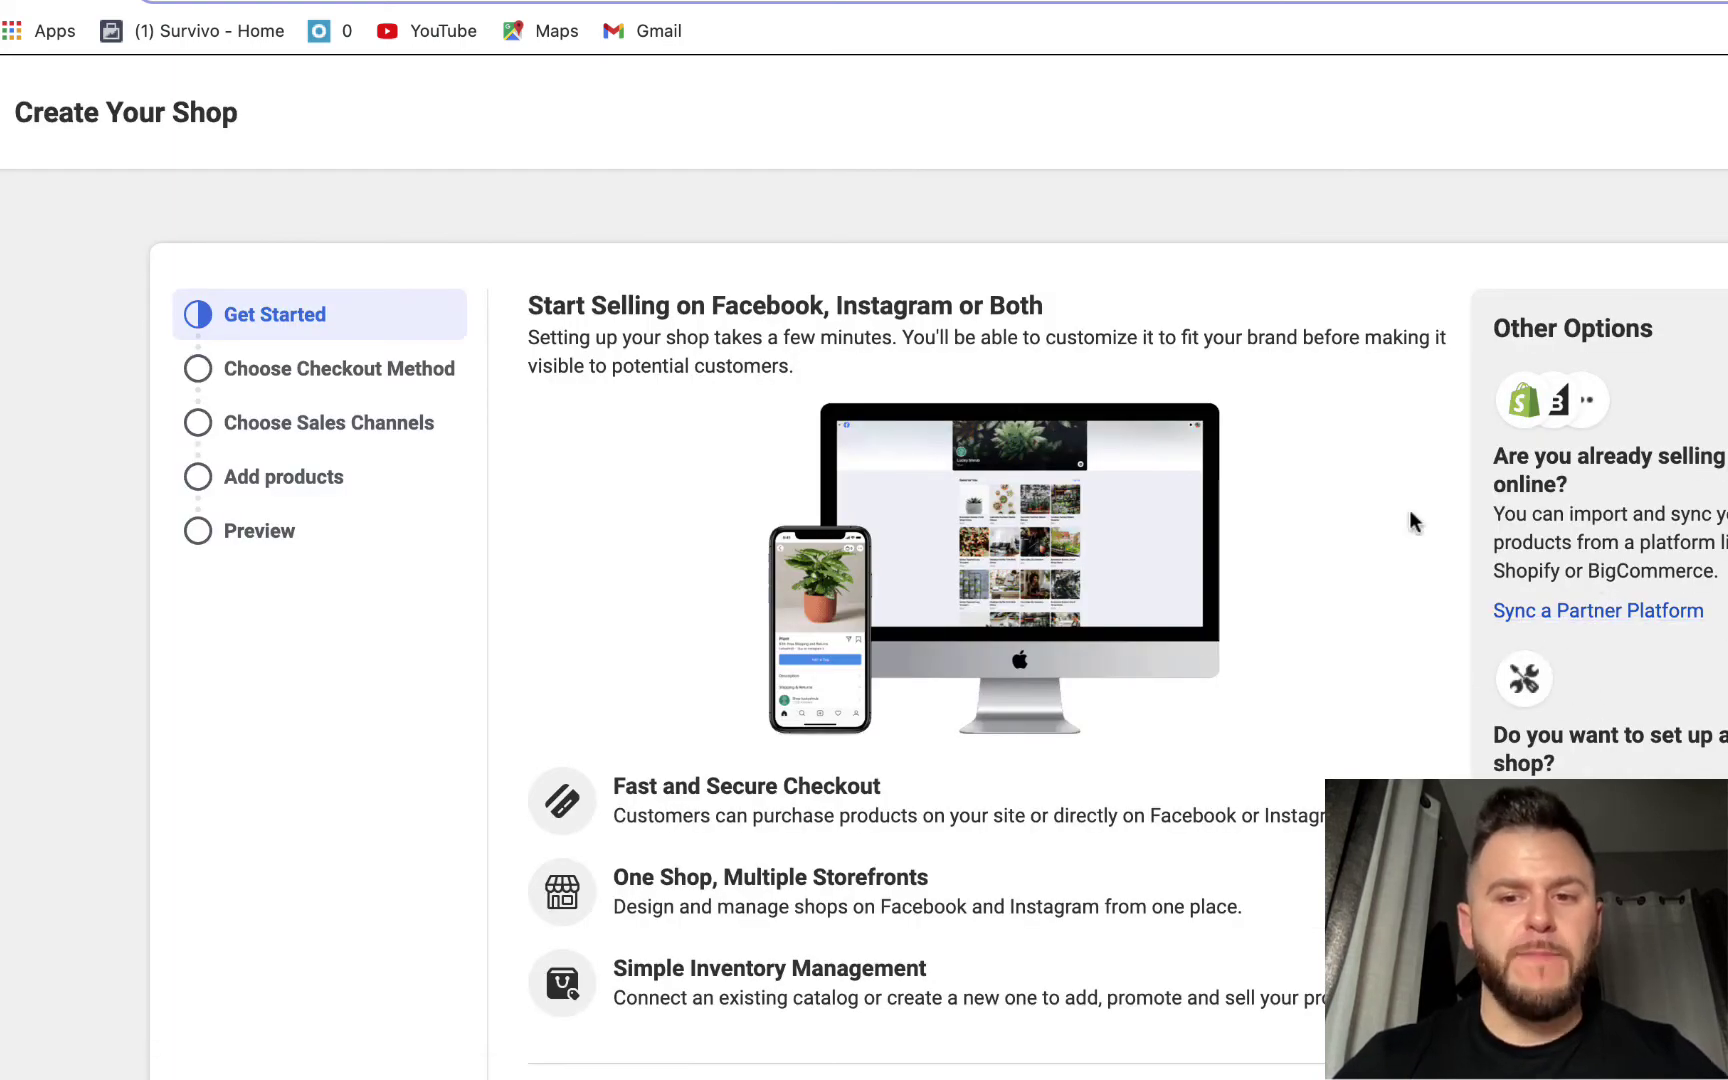
# - Sync products from Shopify as the partner platform and sign into the Real Dog Toys store
pyautogui.click(1566, 614)
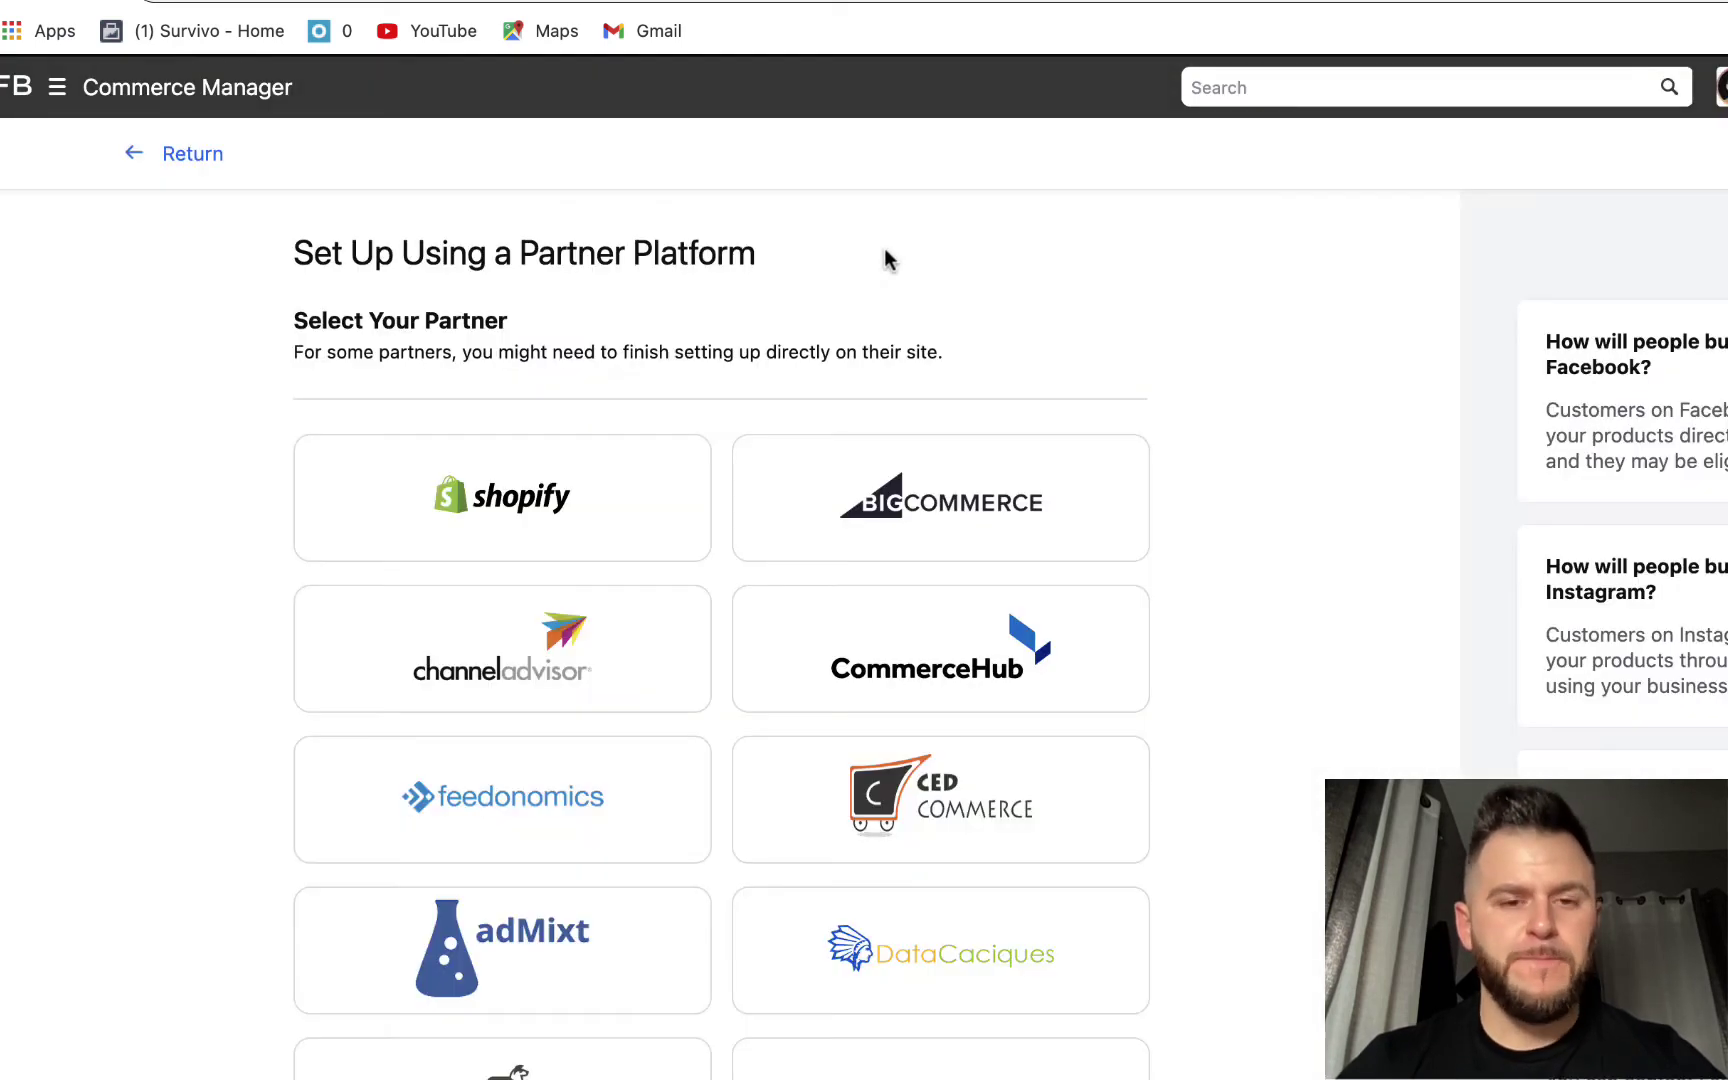
pyautogui.click(474, 514)
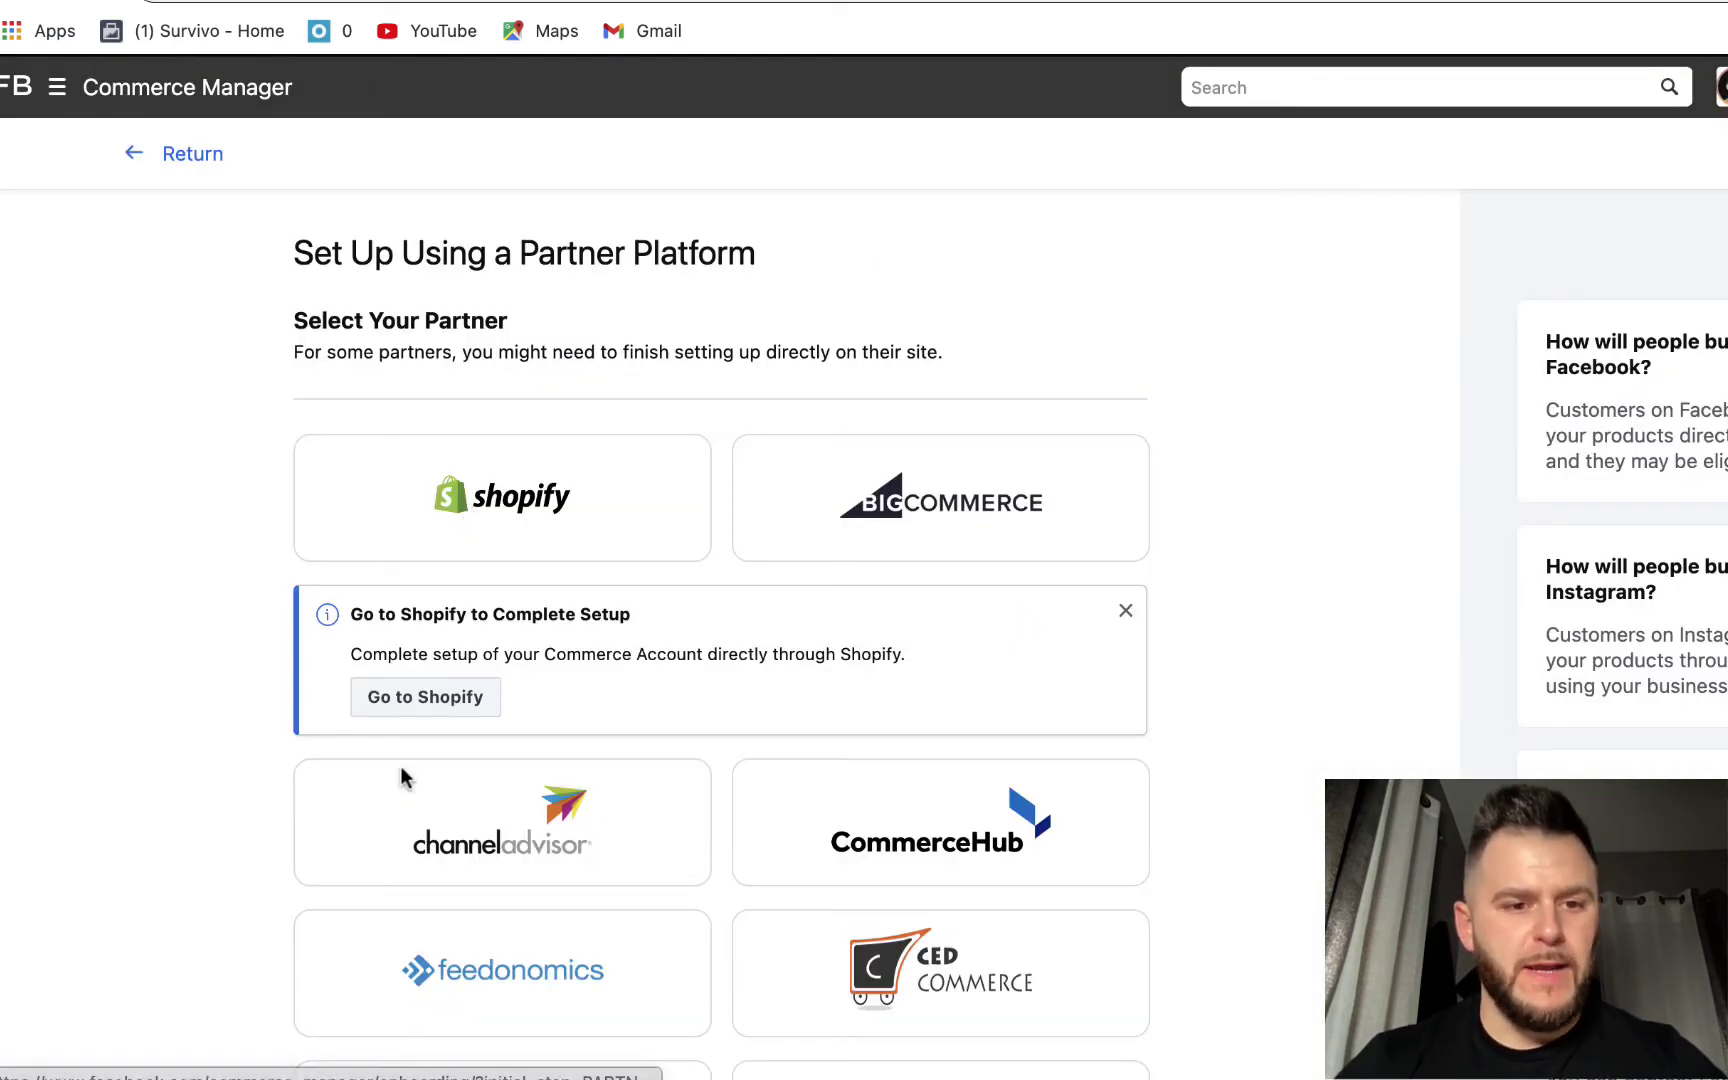
pyautogui.click(425, 699)
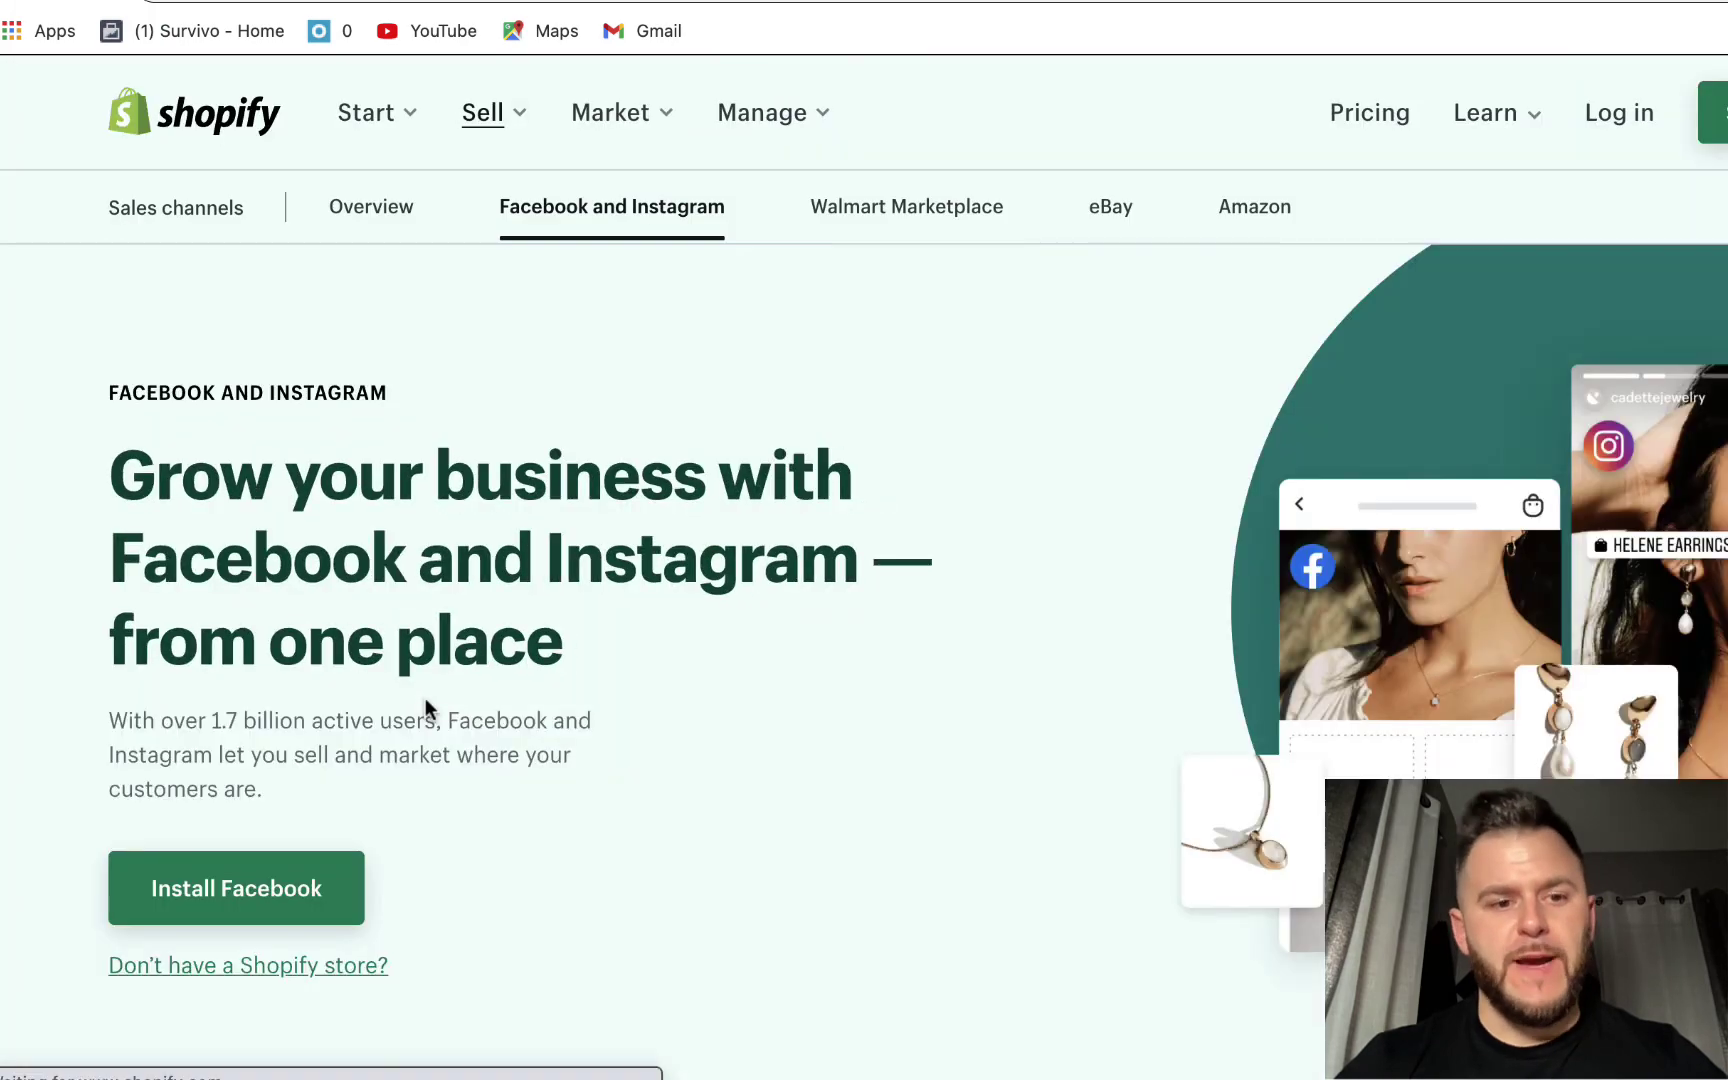
pyautogui.click(1628, 114)
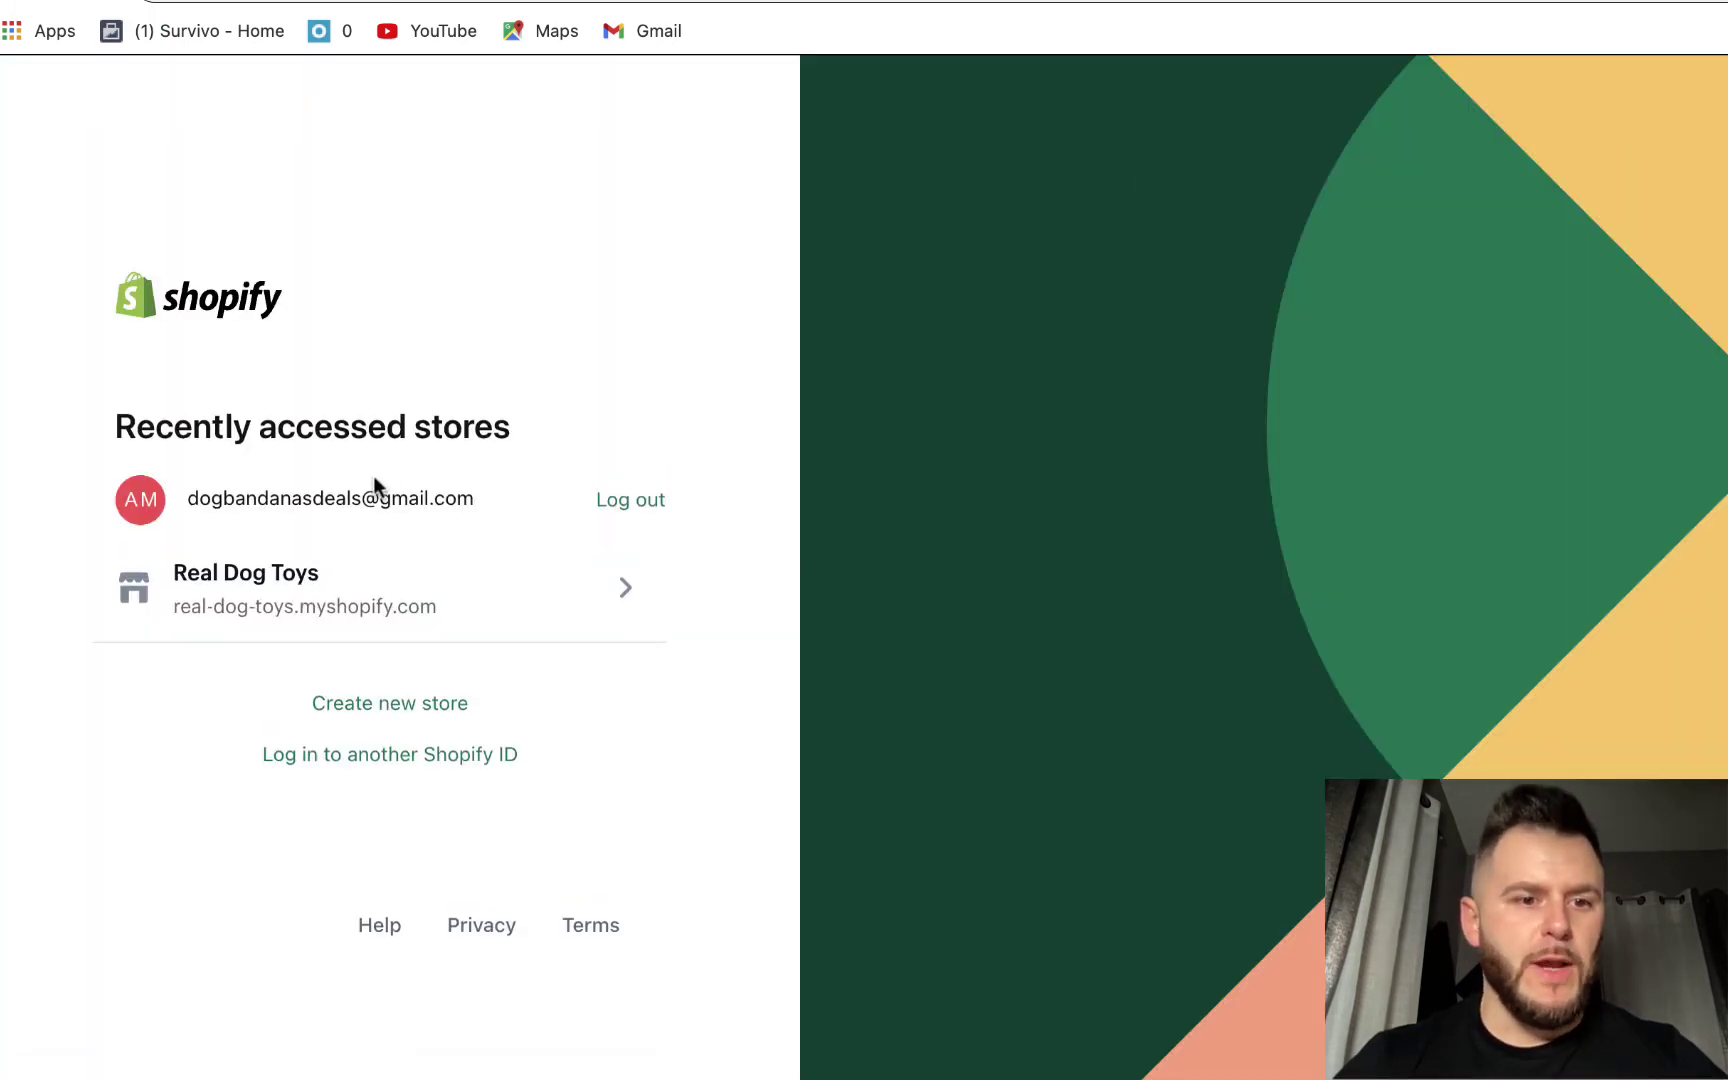
pyautogui.click(279, 588)
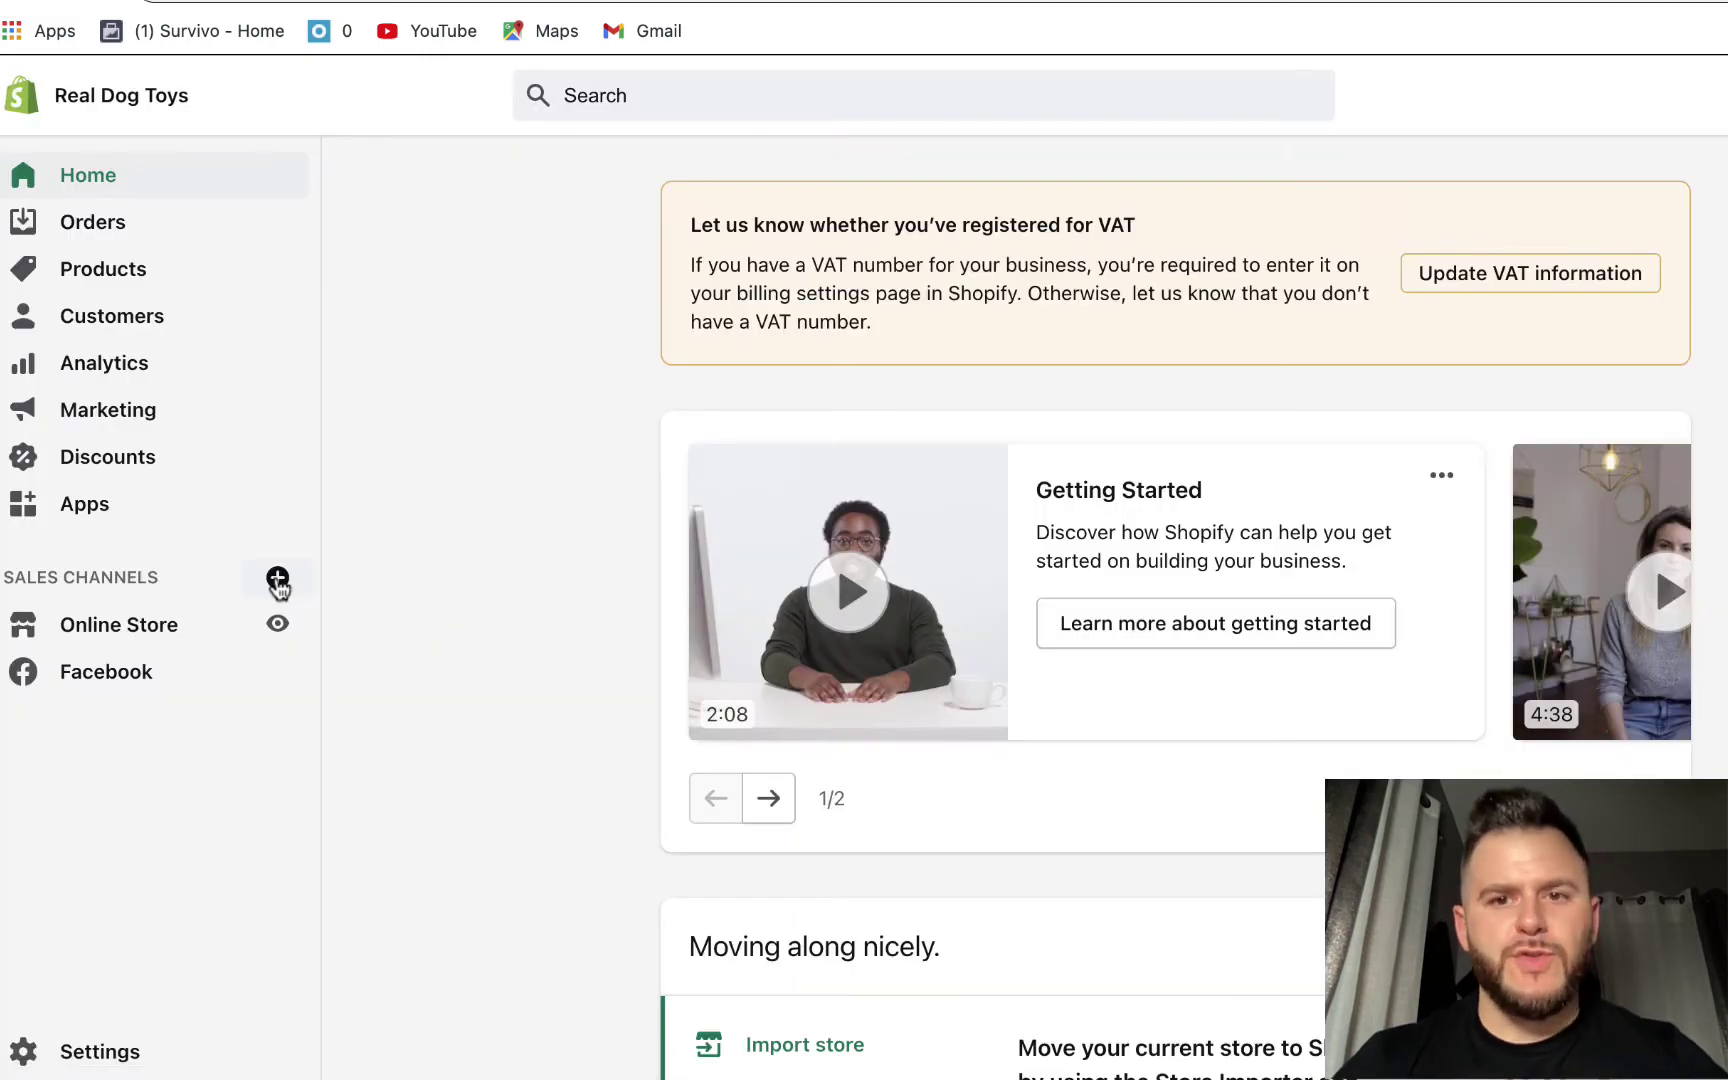
# - Choose Customize Shop on the Facebook Shop card to reach Commerce Manager's Overview
pyautogui.scroll(-5, 279, 588)
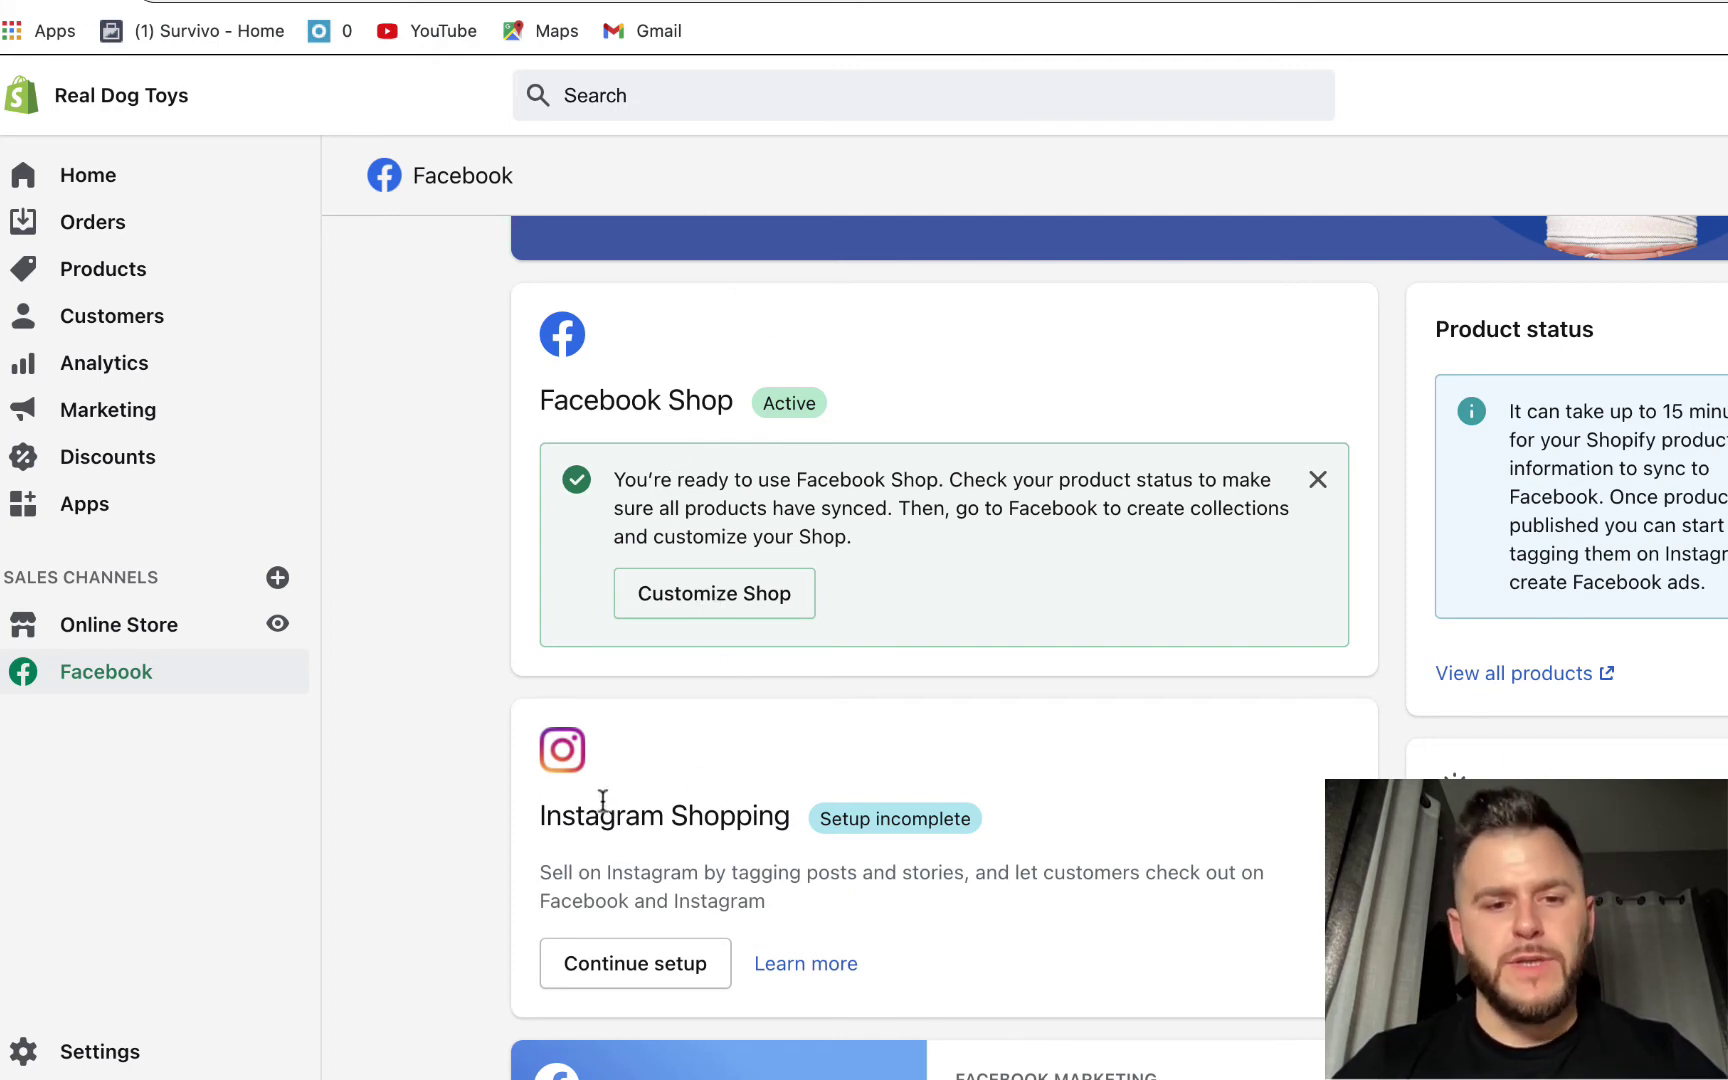
pyautogui.click(722, 600)
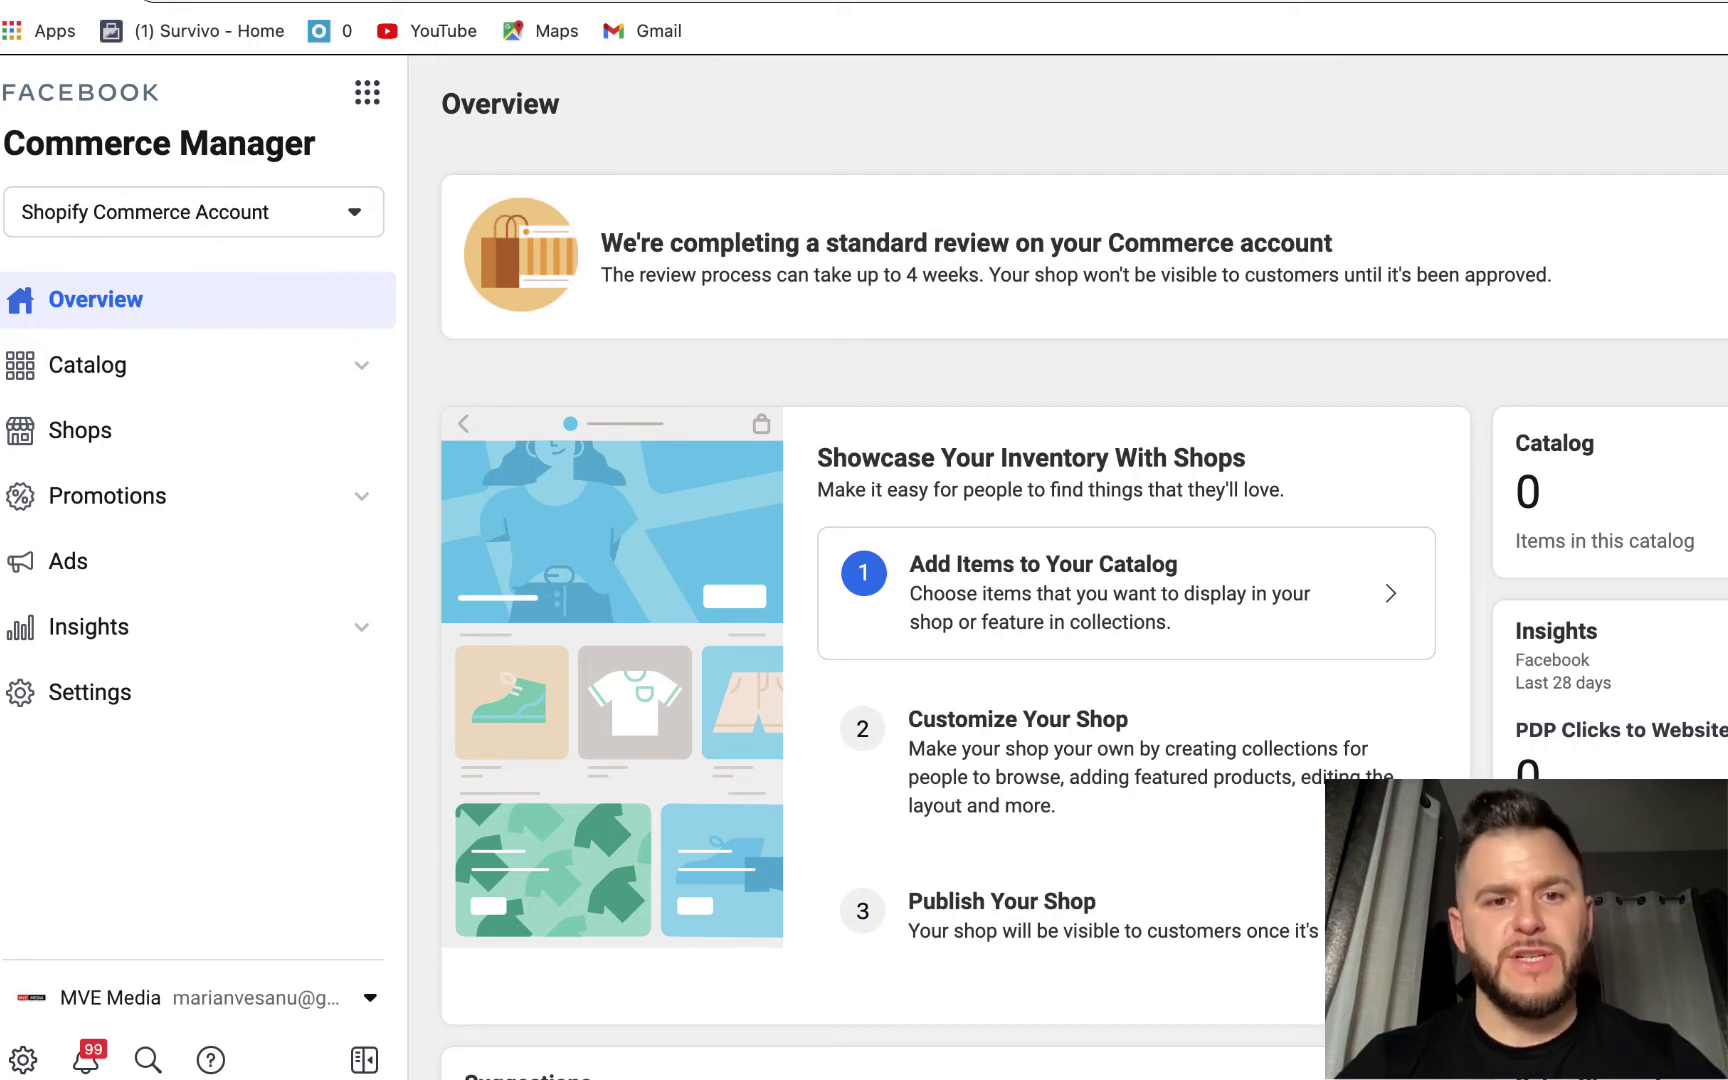
# - Choose to add a catalog item manually in Commerce Manager and continue to the item form
pyautogui.click(1040, 602)
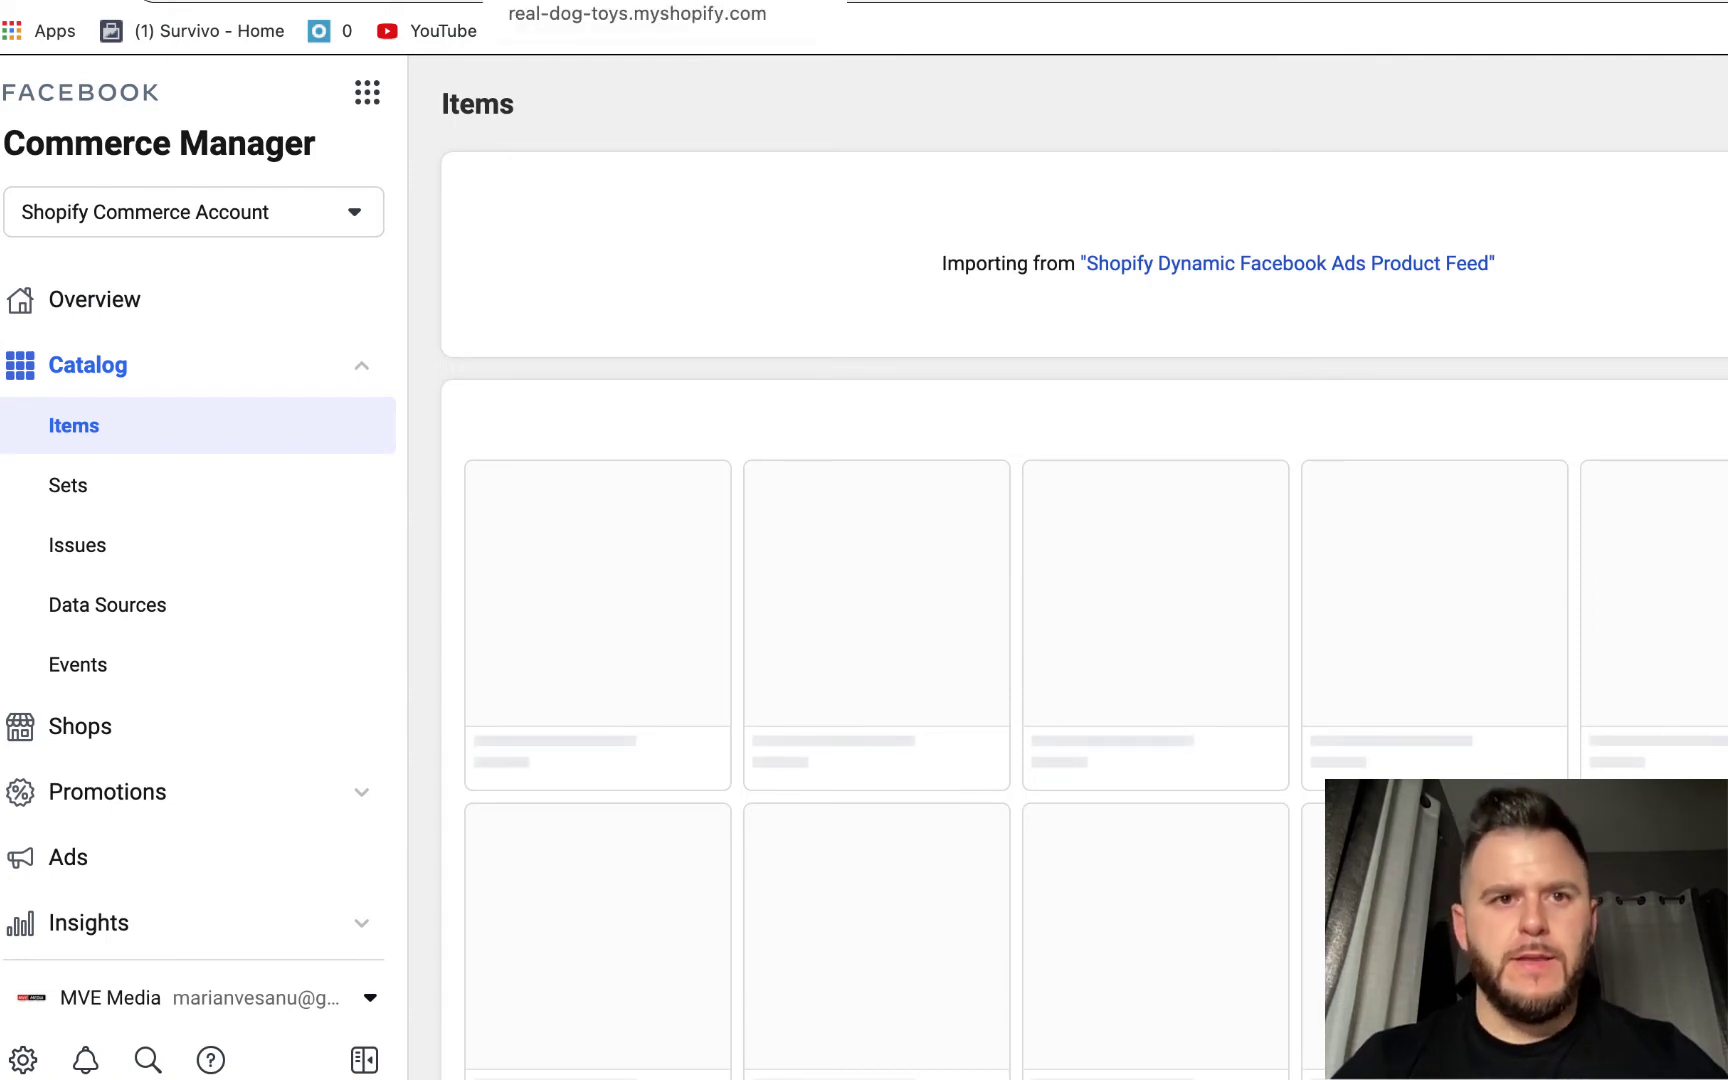
pyautogui.click(600, 0)
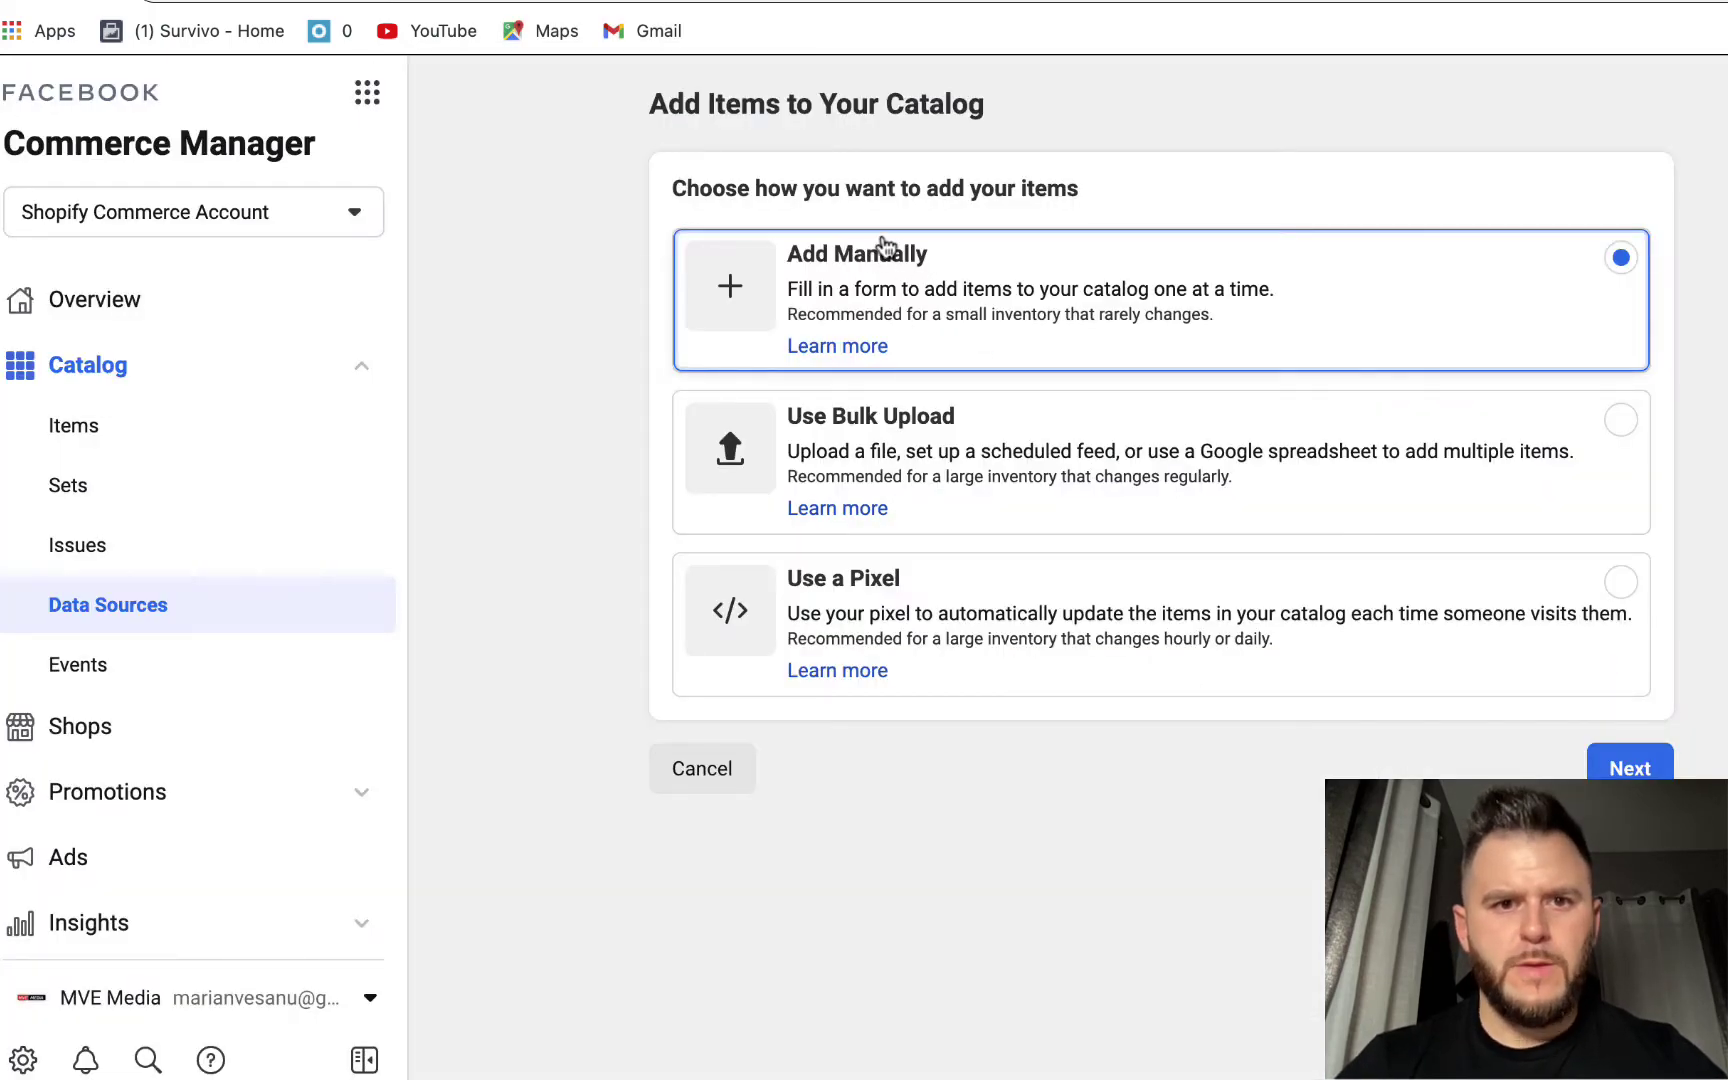
pyautogui.click(1630, 766)
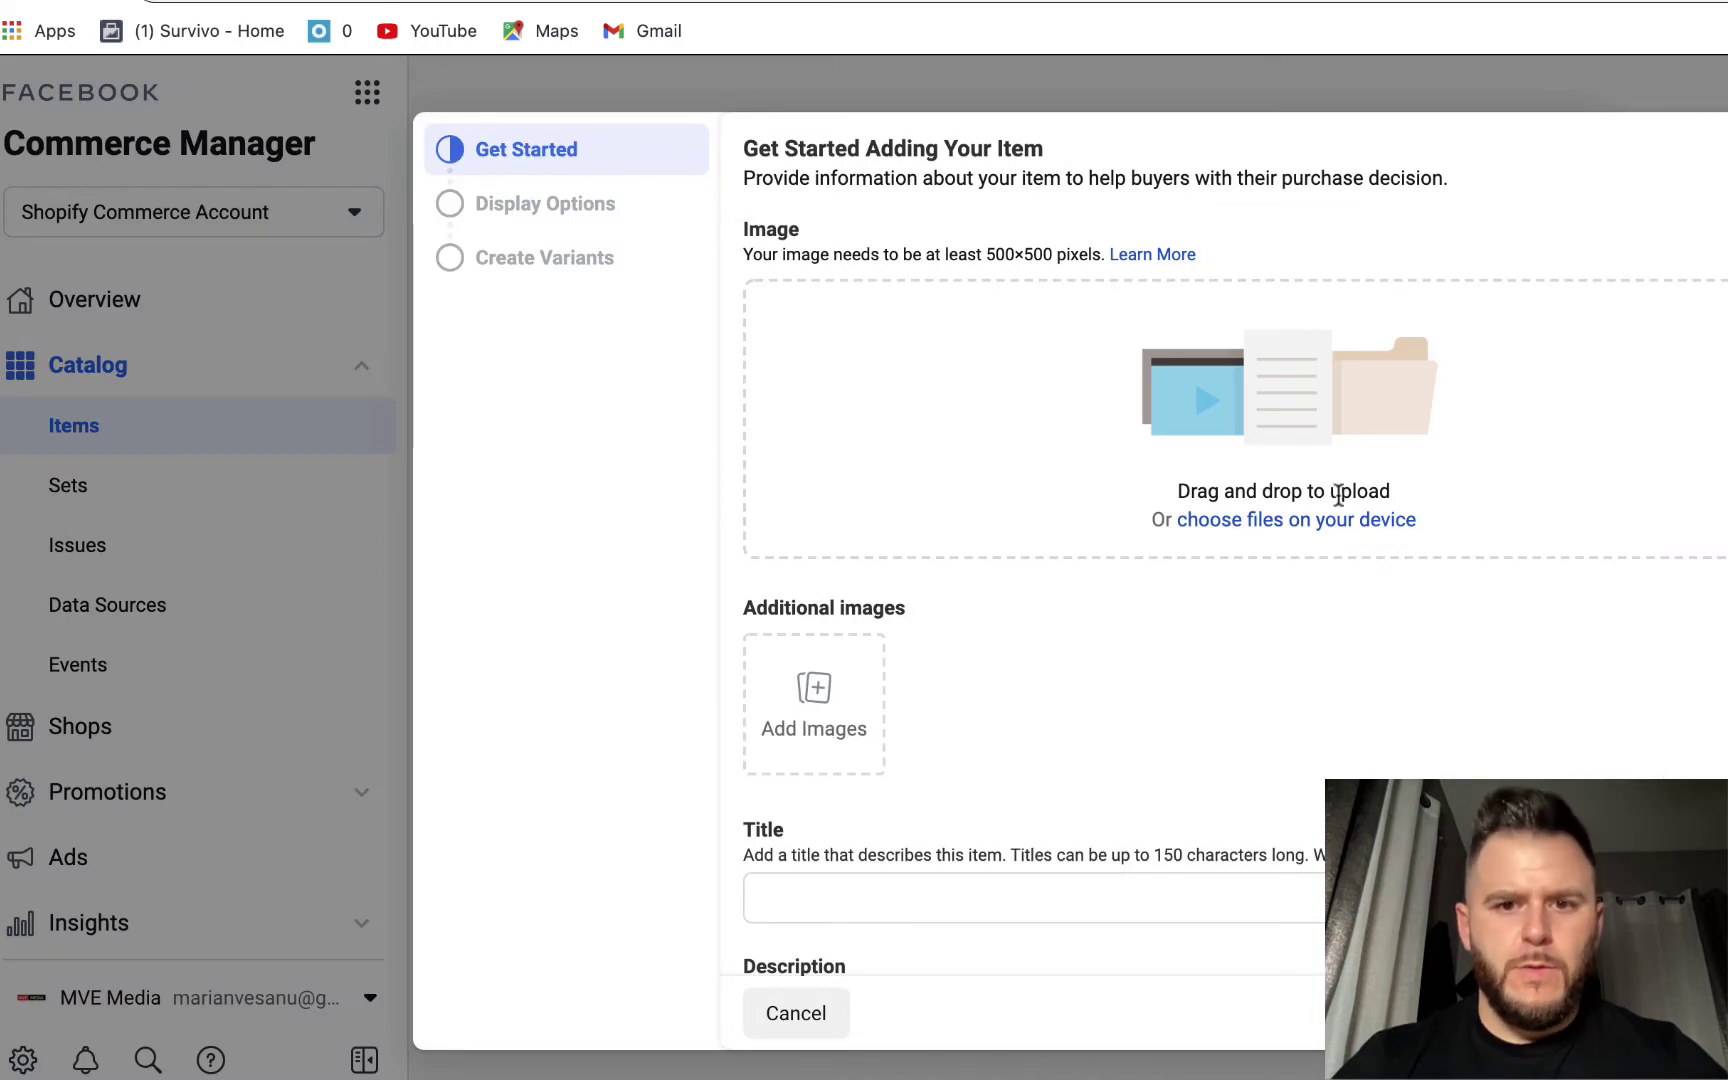
# - Upload the dog bandana screenshot from the Desktop as the item's image
pyautogui.click(1258, 521)
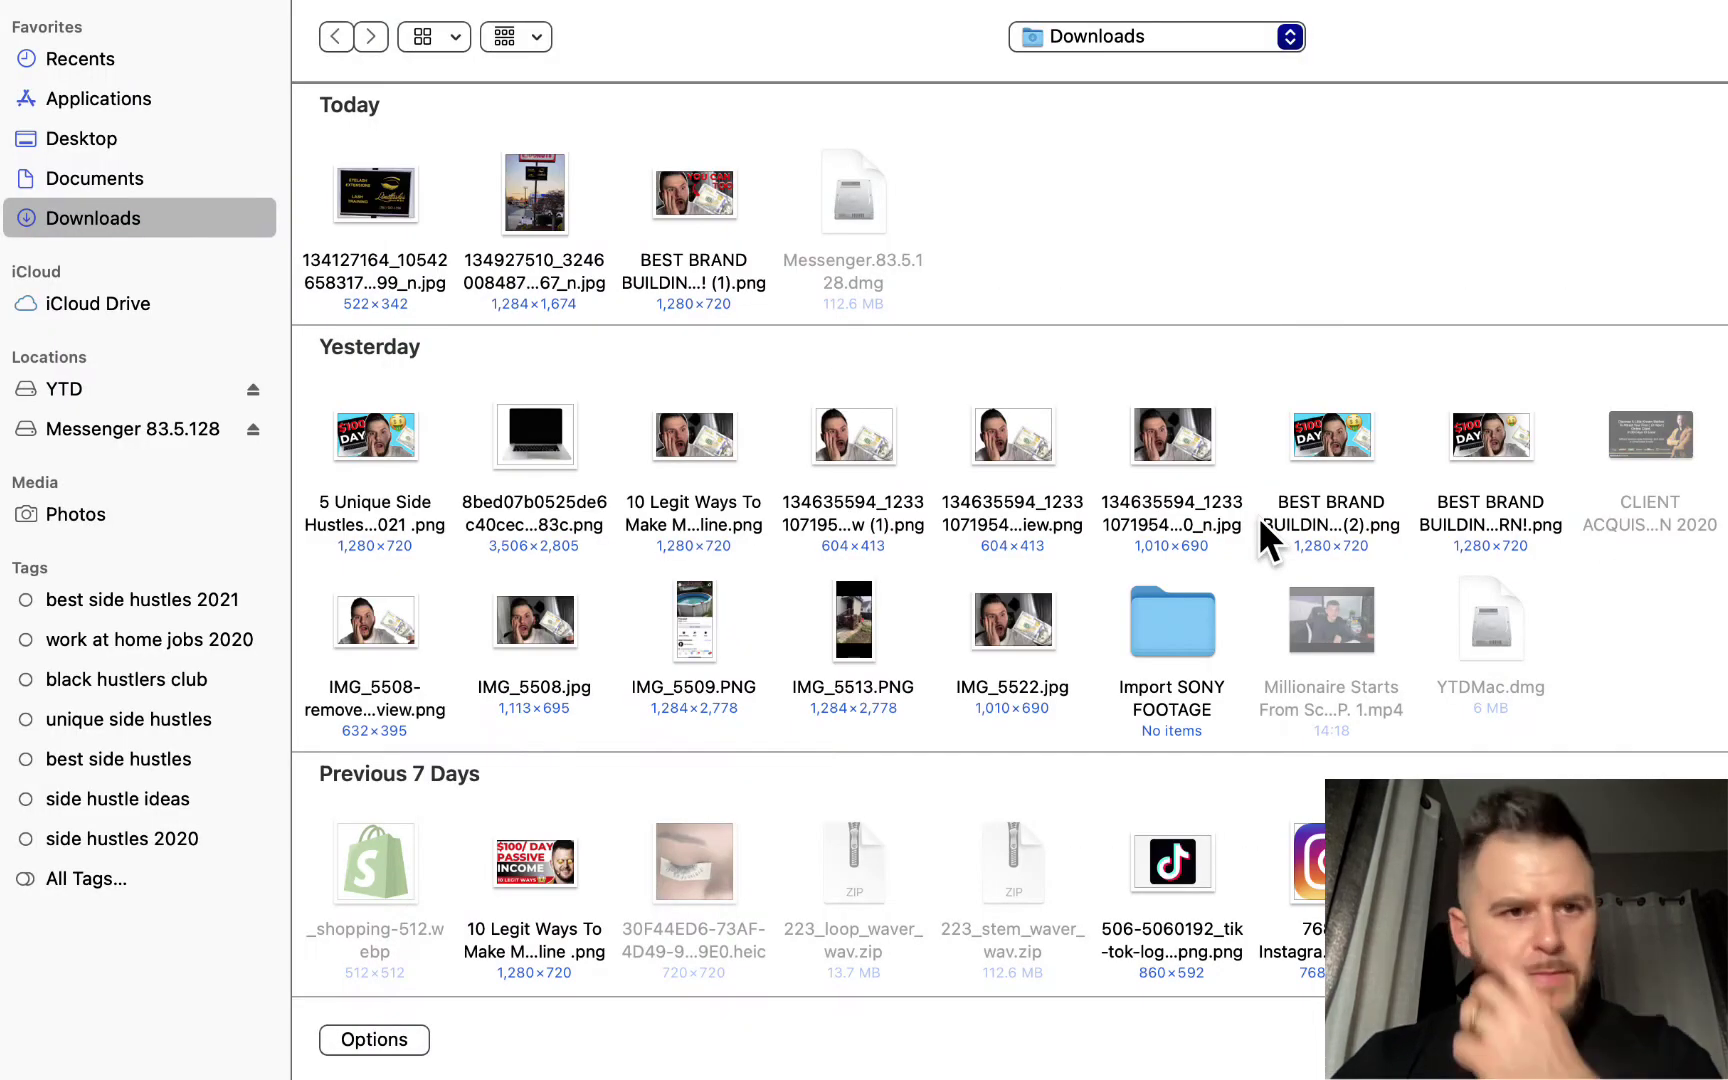
pyautogui.click(135, 142)
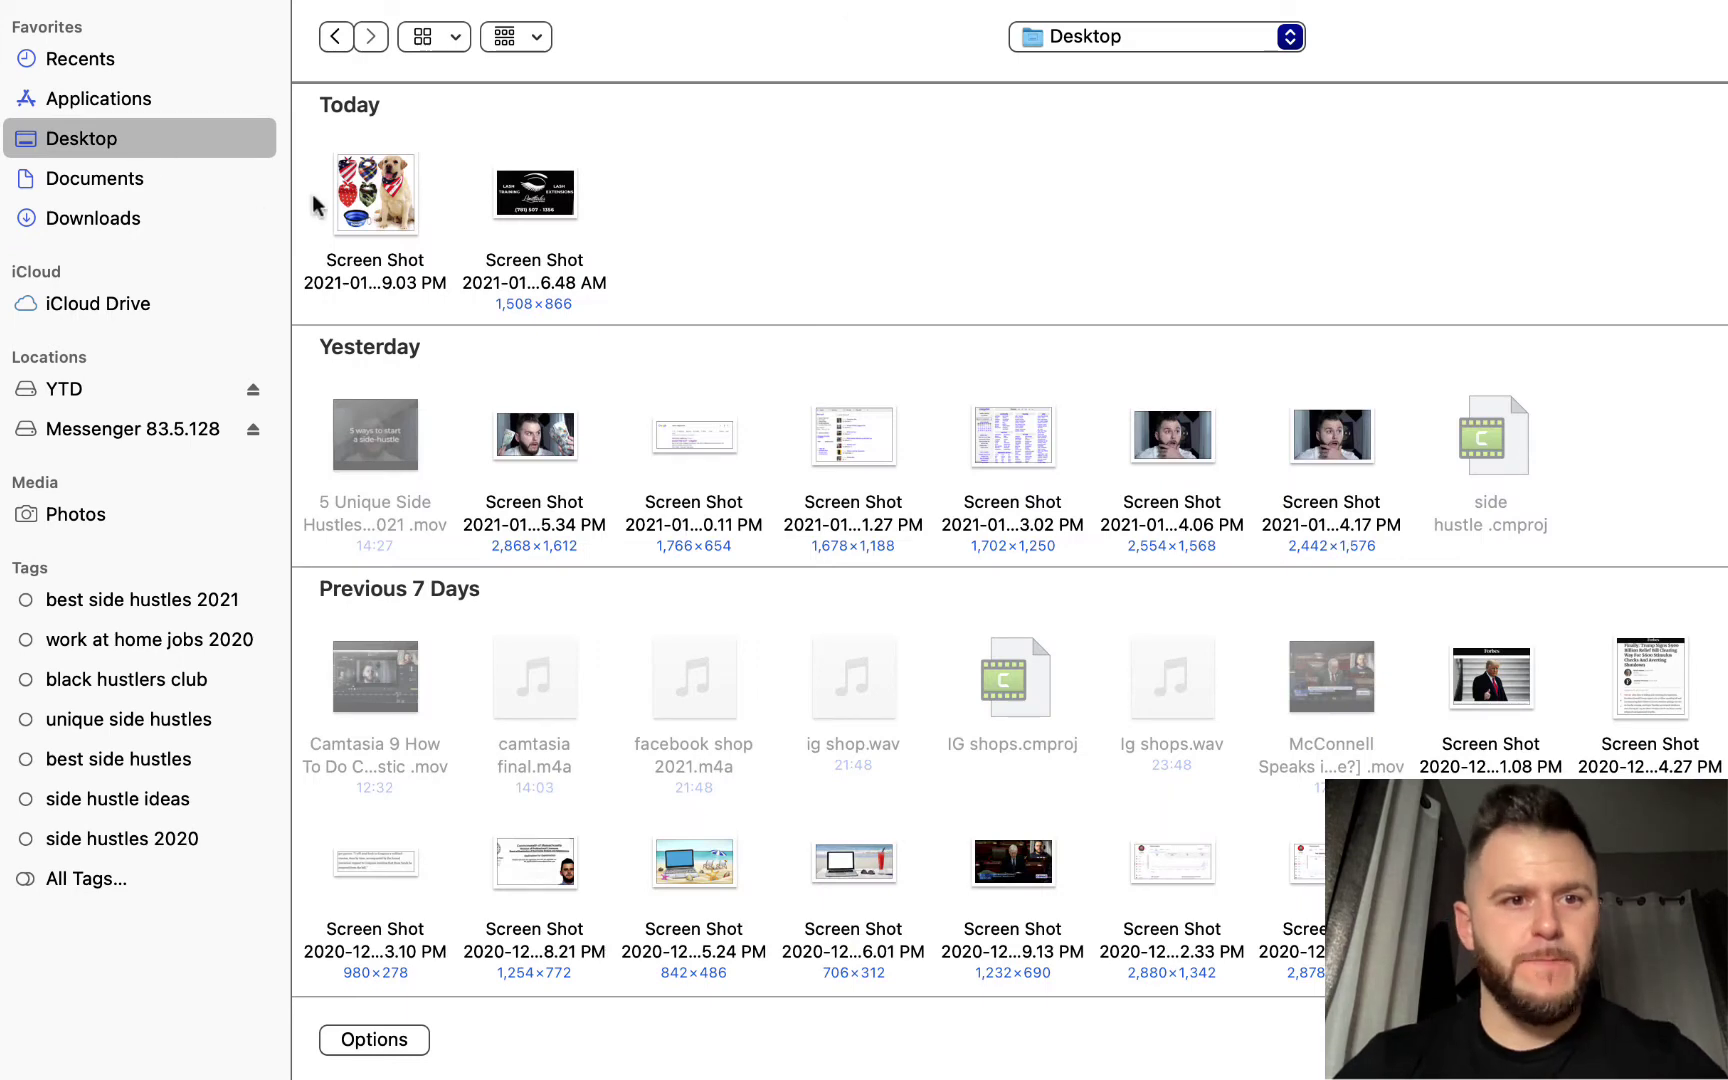
pyautogui.click(390, 205)
pyautogui.press('Return')
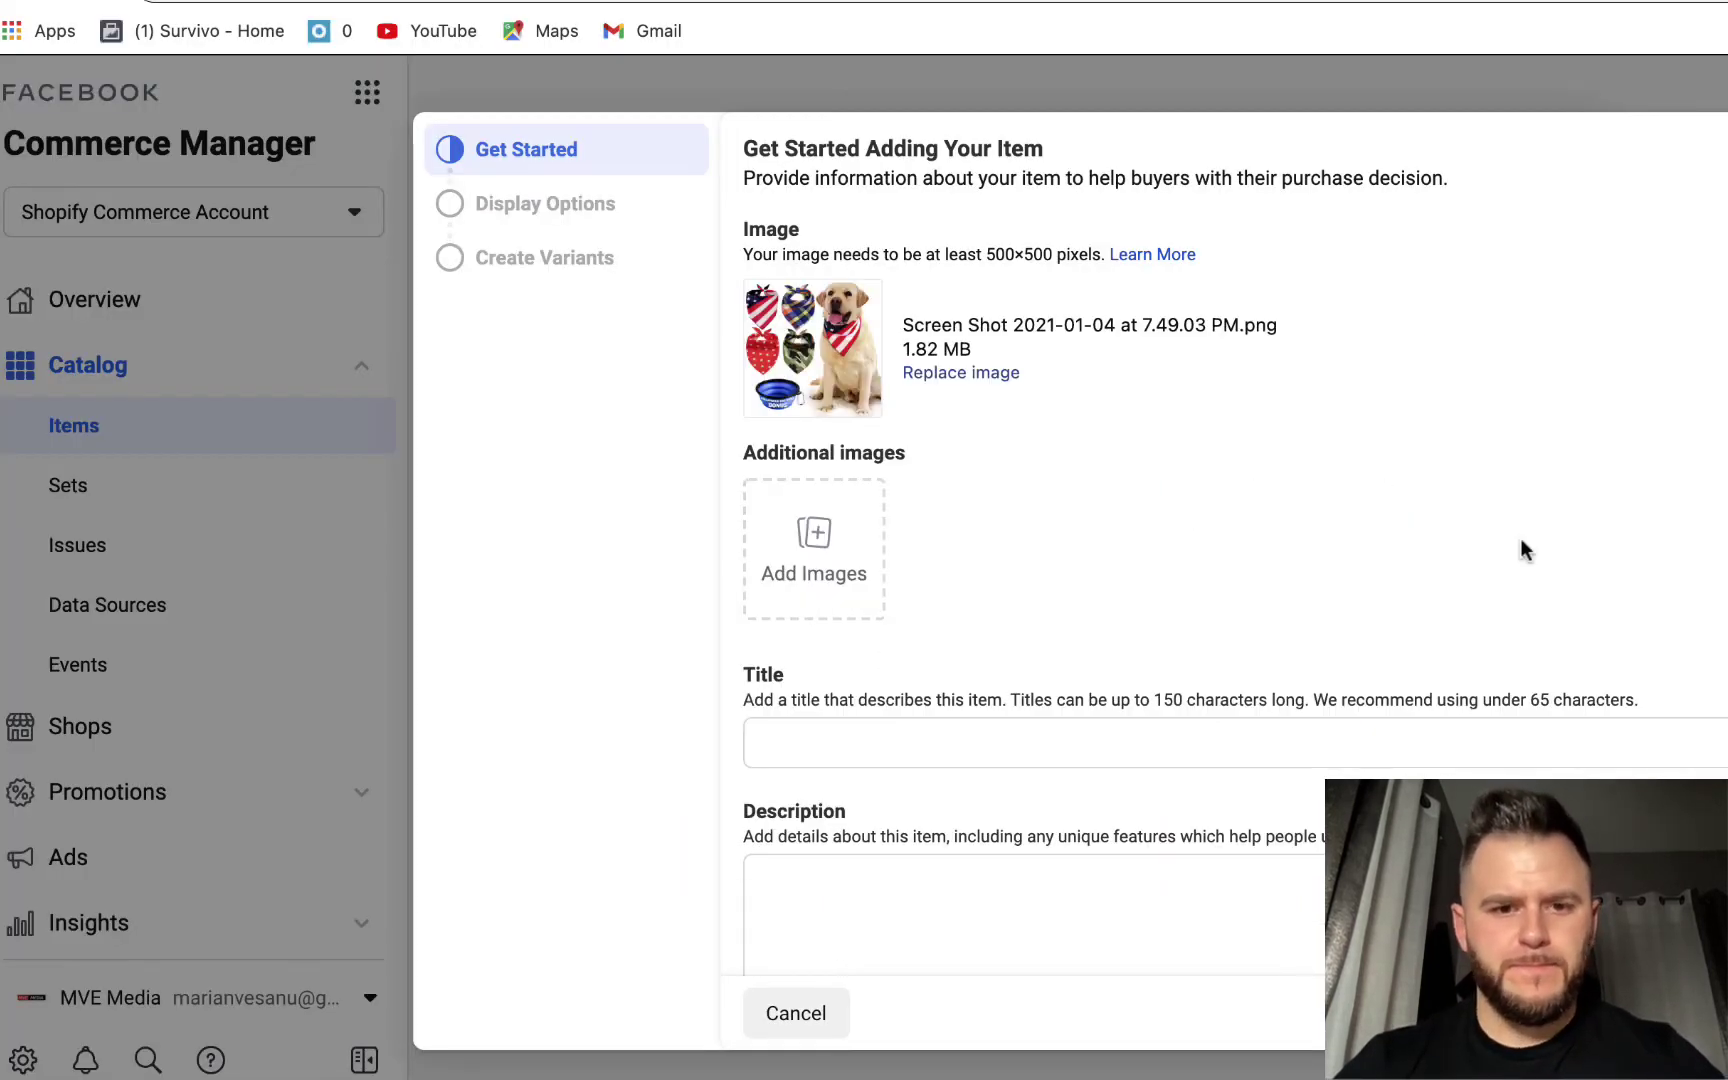
# - Title the item 'Dog Bandana' and paste the product page URL as its website link
pyautogui.click(899, 738)
pyautogui.write('D')
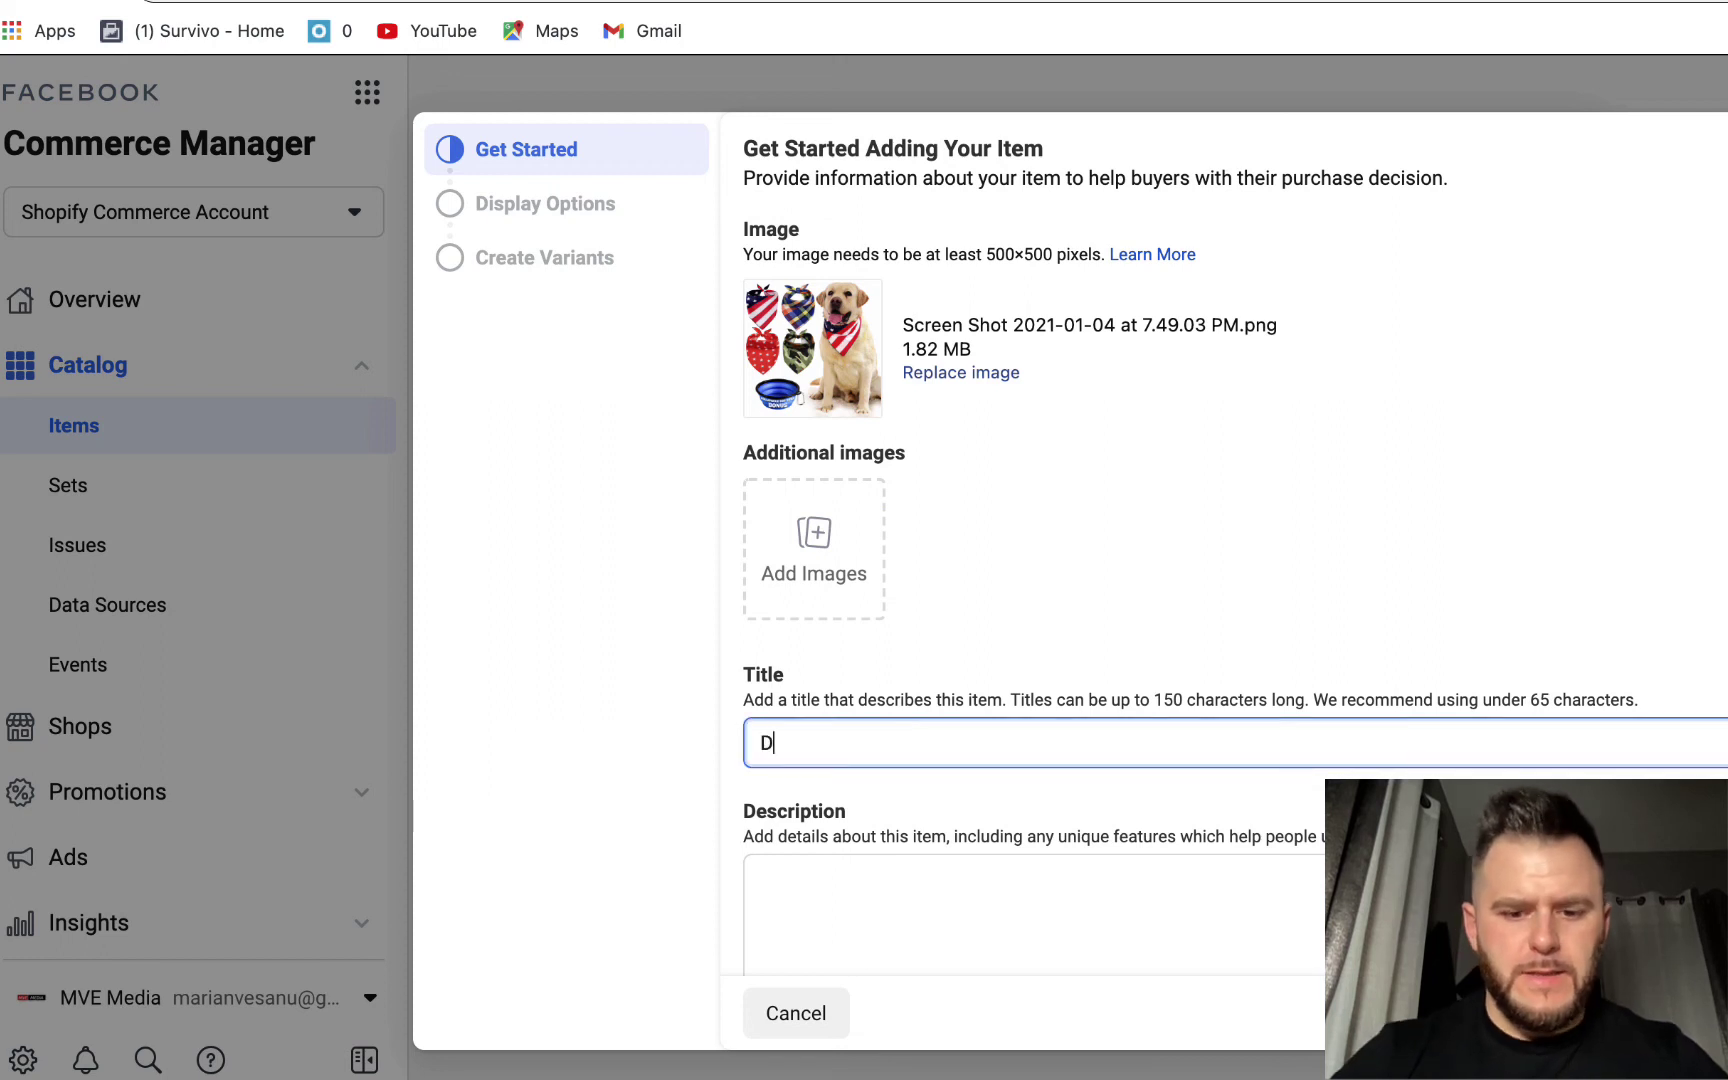
pyautogui.write('og Banda')
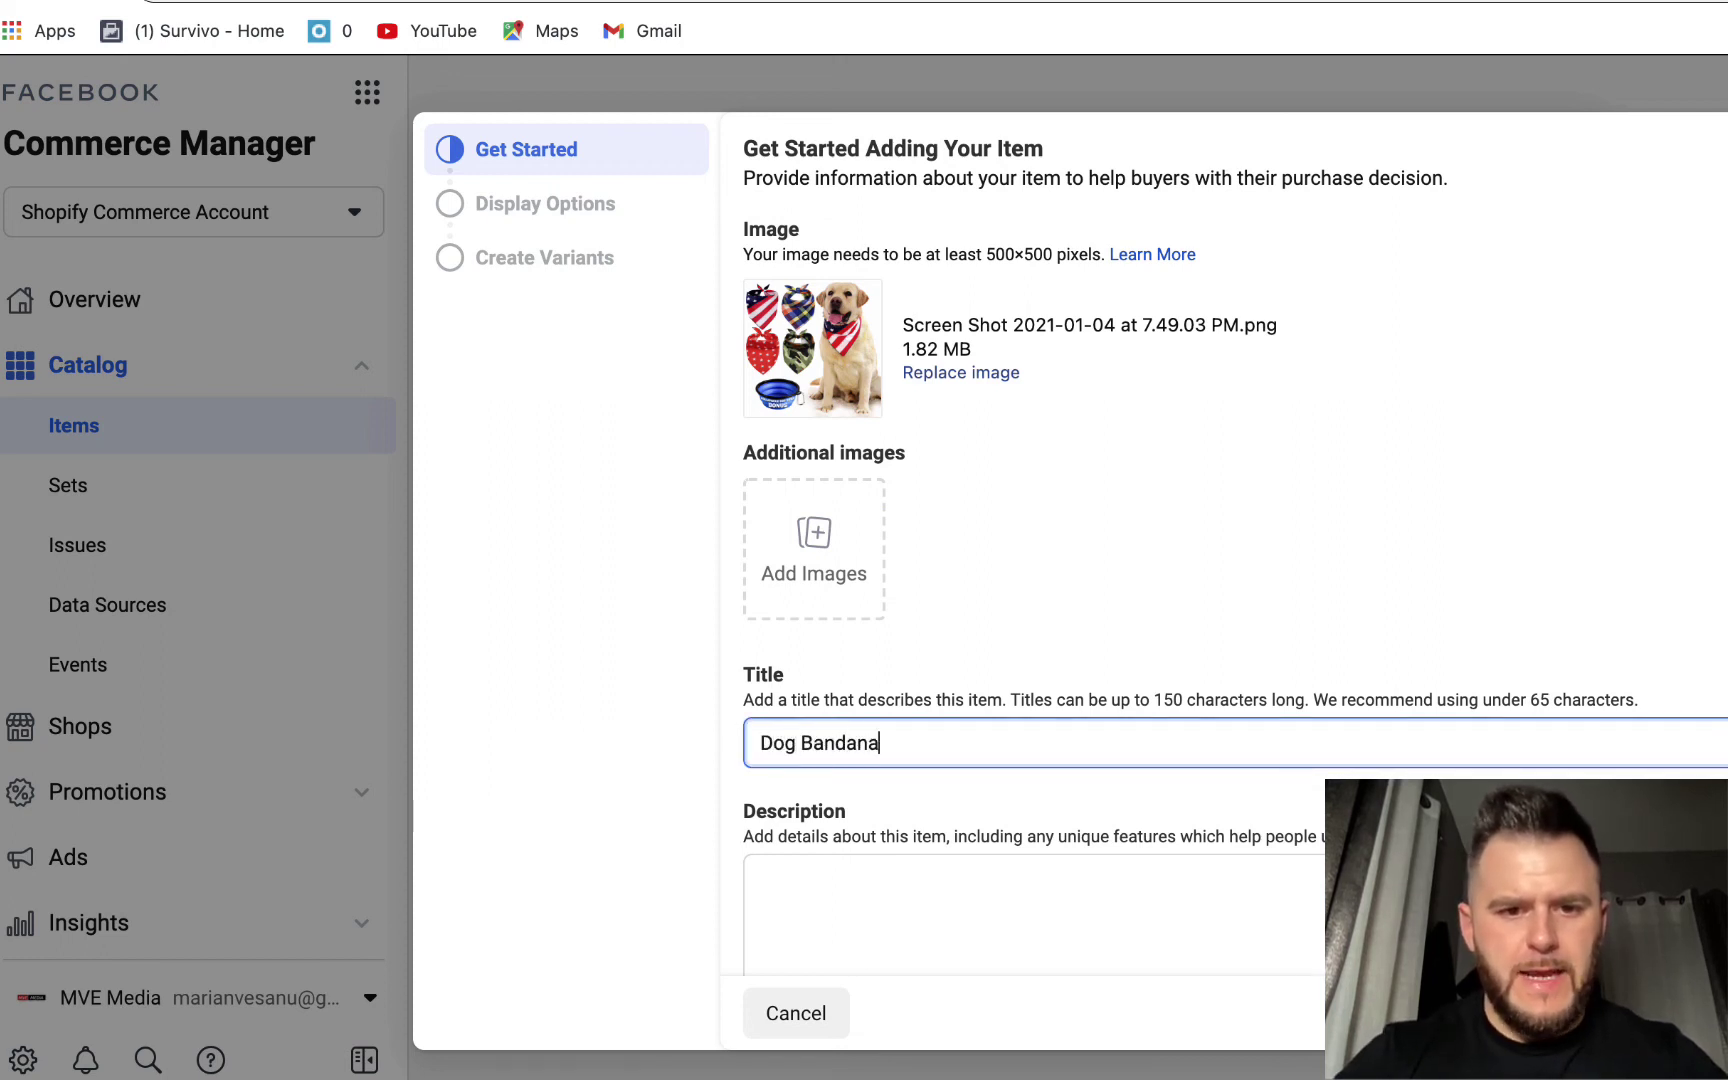
pyautogui.write('na')
pyautogui.click(1546, 580)
pyautogui.scroll(-5, 1546, 580)
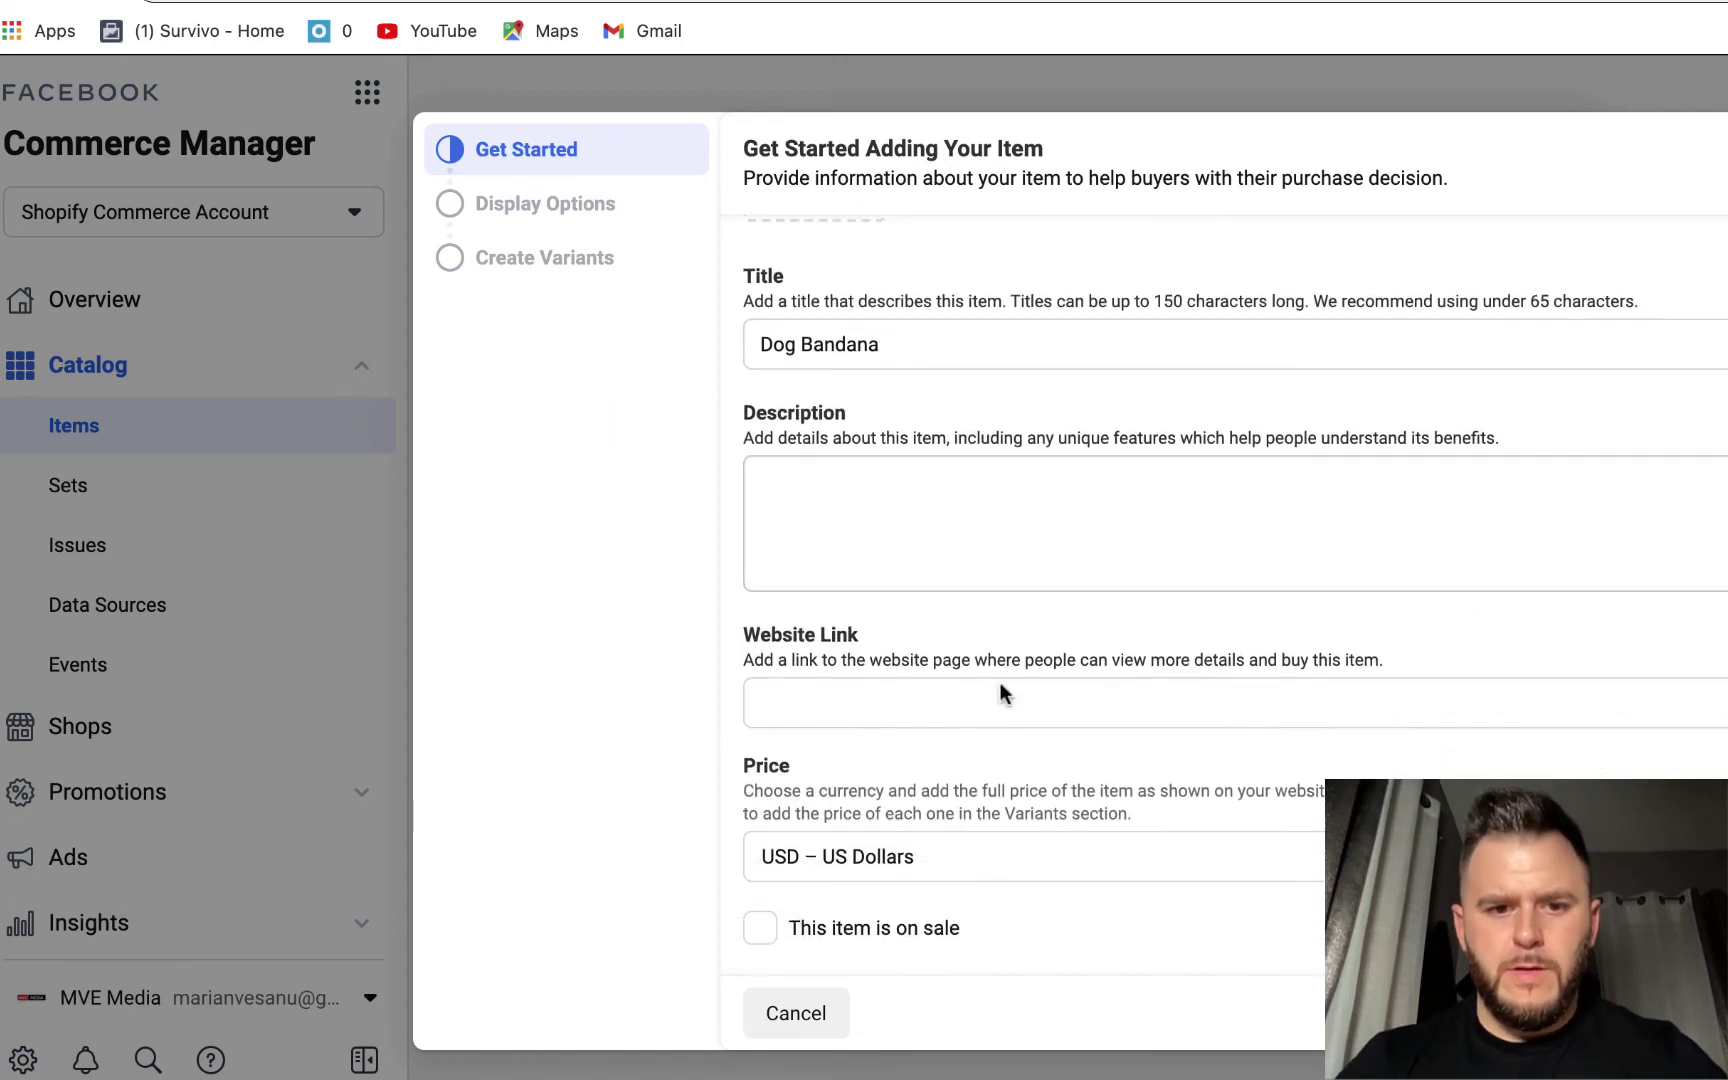
pyautogui.click(866, 694)
pyautogui.write('https://realdogtoys.com/products/dog-bandana-bibs-scarf-for-pet-4pcs-free-bonus-bonus-pet-bowl')
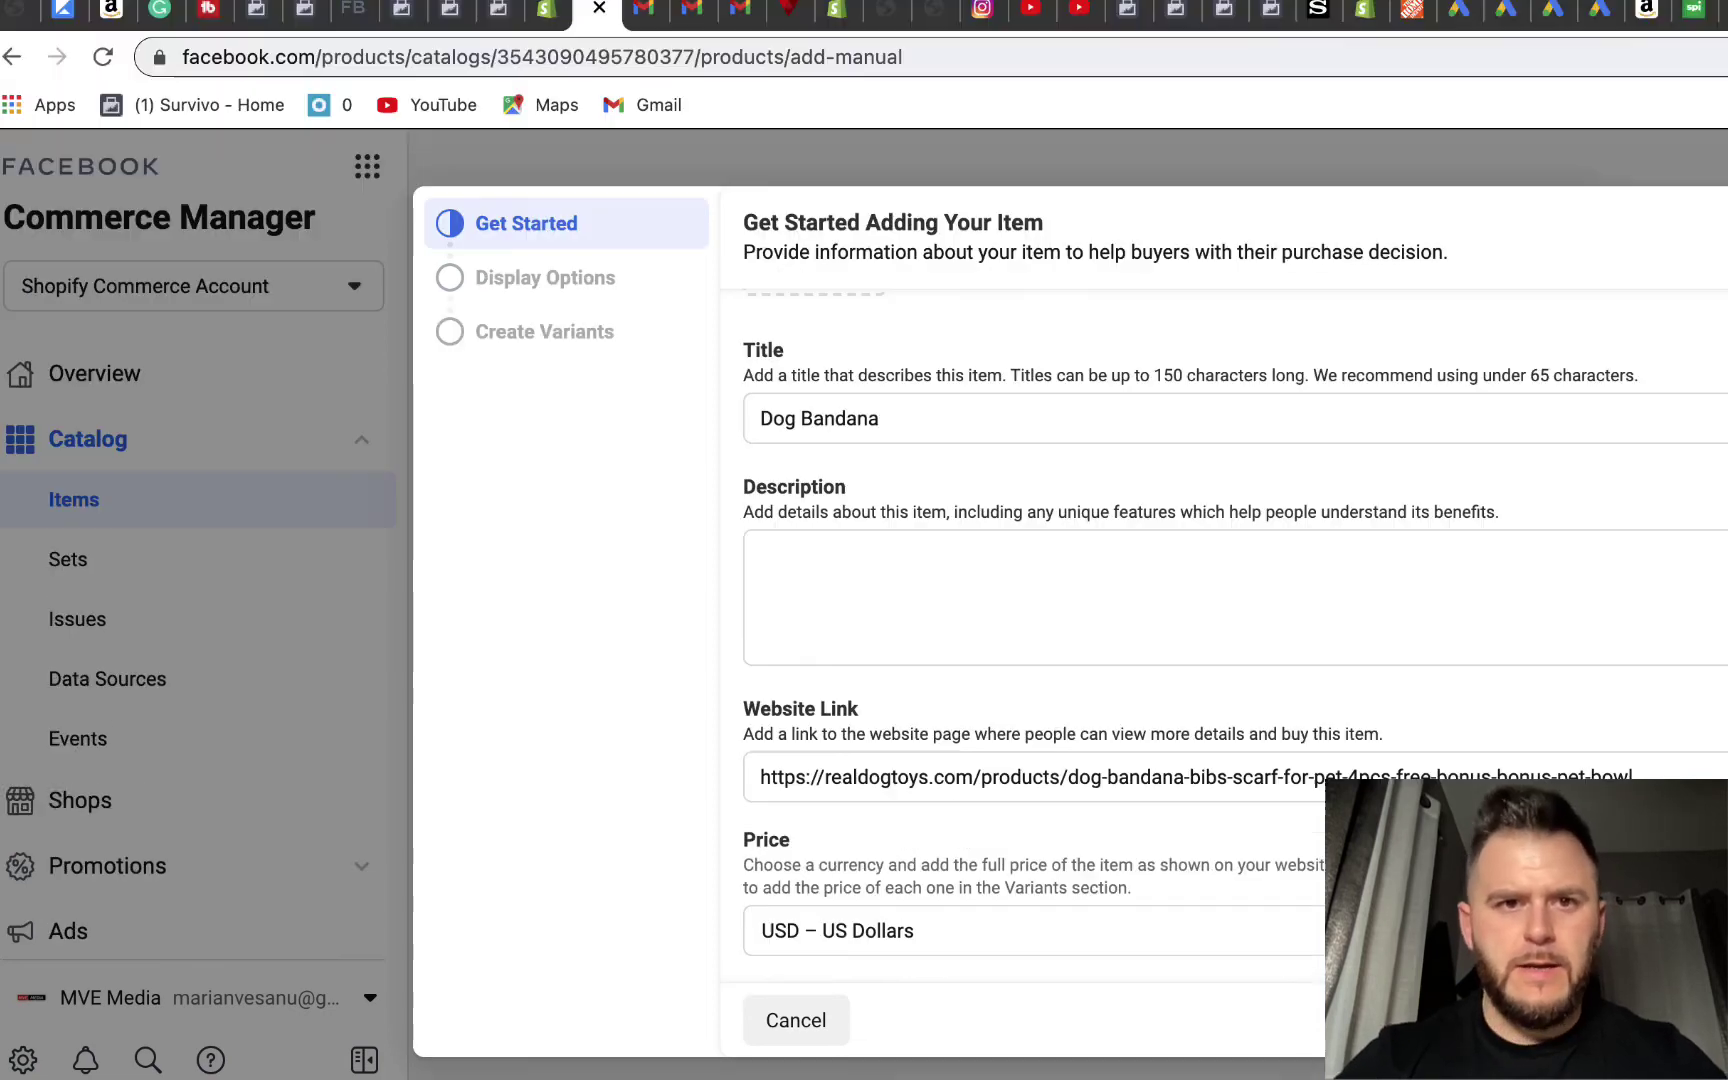
# - Move between the add-item form and the store's product page to find the product title
pyautogui.click(889, 12)
pyautogui.click(873, 57)
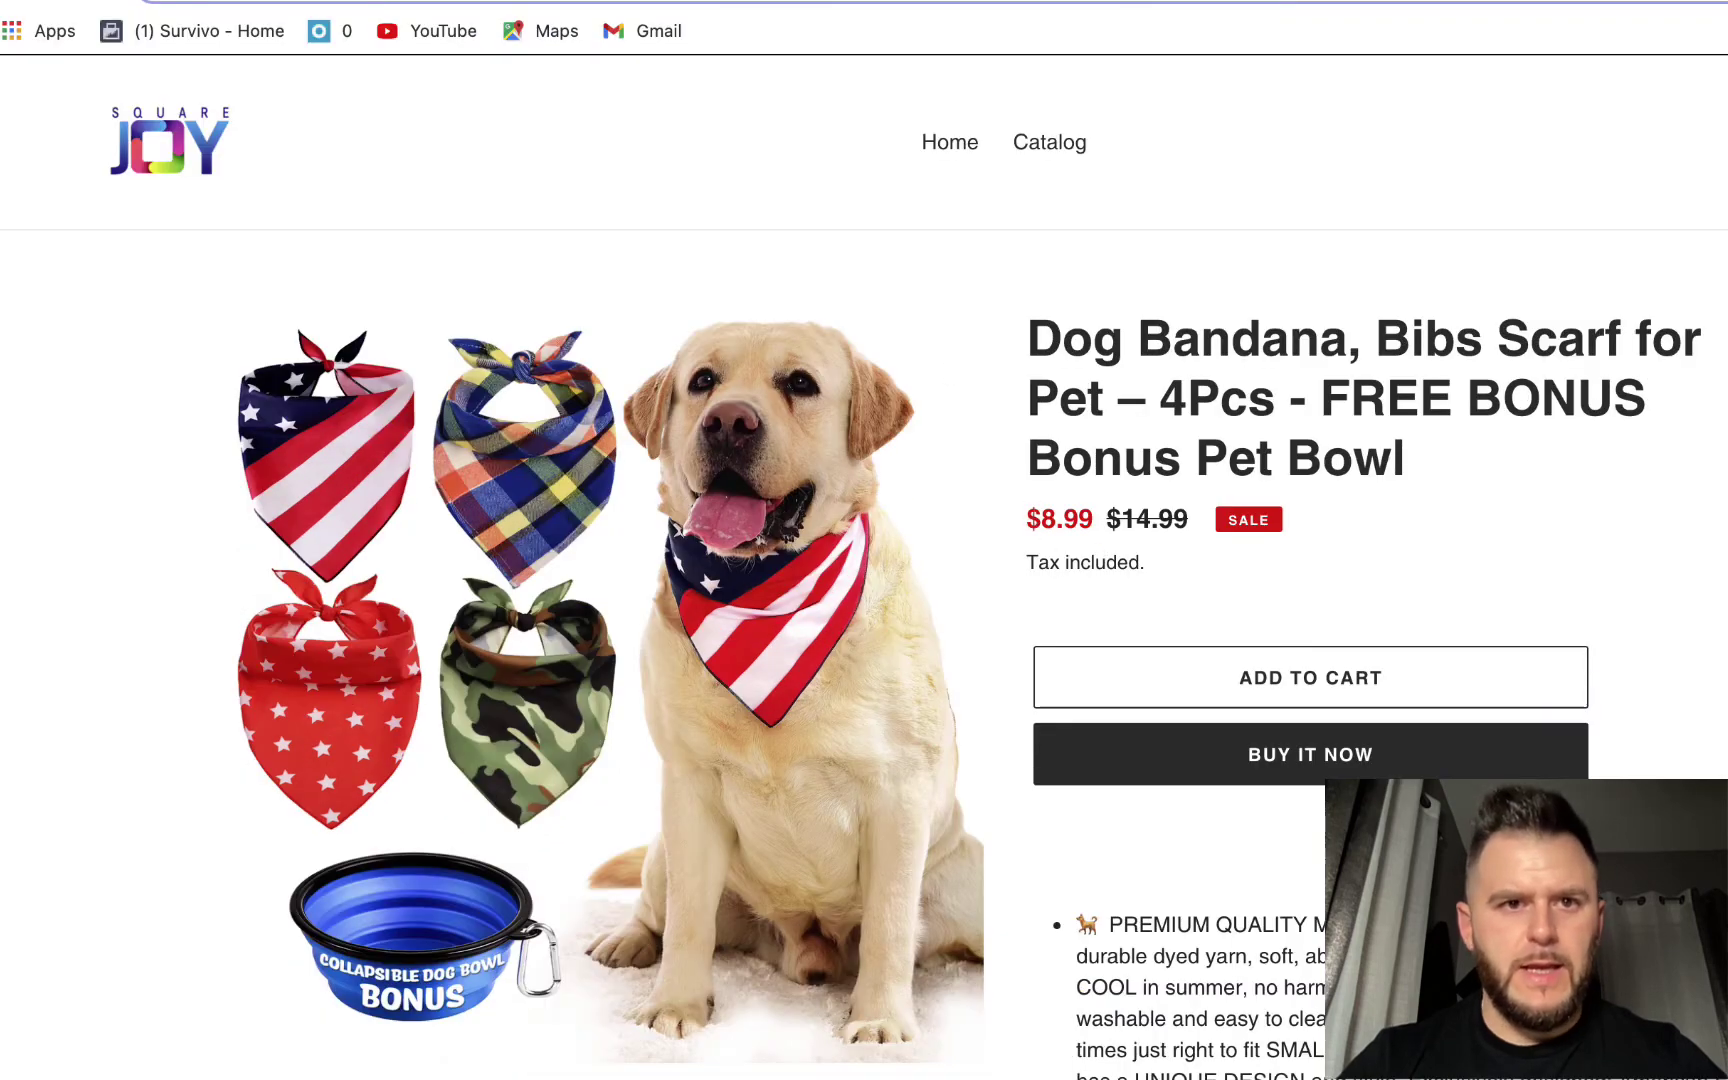
pyautogui.hotkey('ctrl', 'shift', 'Tab')
pyautogui.click(963, 525)
pyautogui.hotkey('ctrl', 'shift', 'Tab')
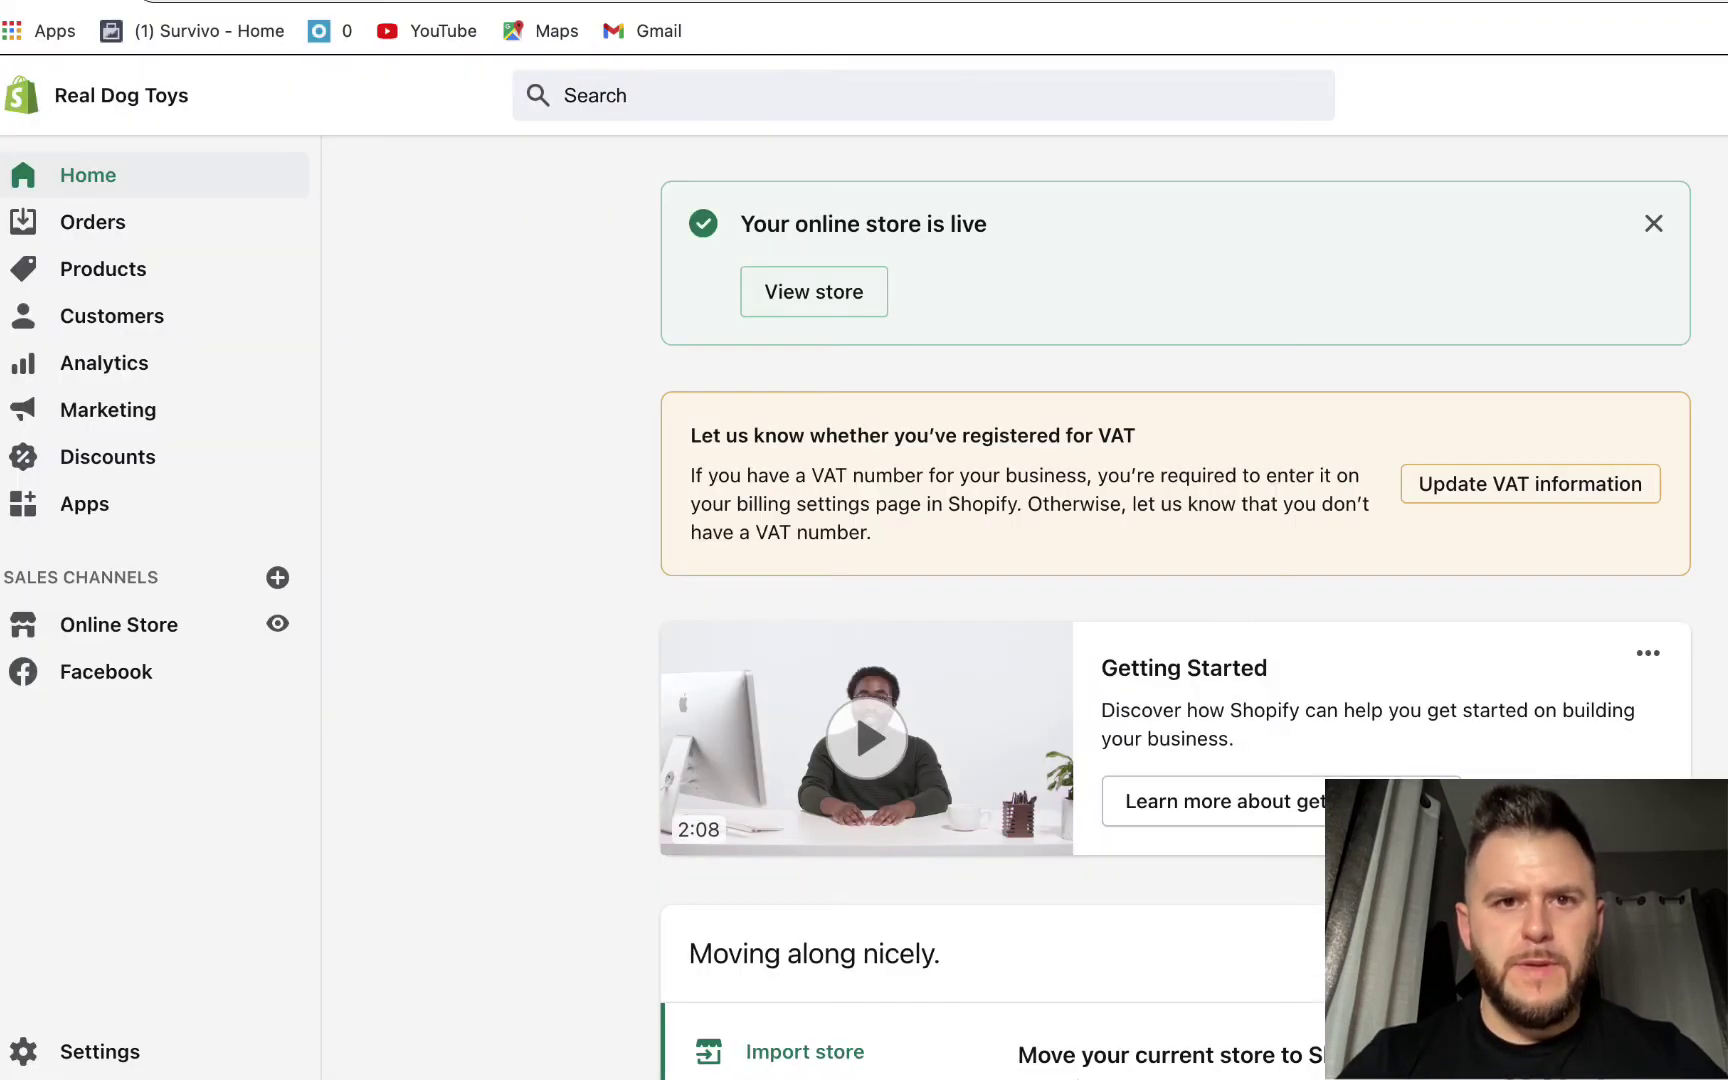
pyautogui.hotkey('ctrl', 'shift', 'Tab')
pyautogui.press('super+l')
pyautogui.press('Escape')
pyautogui.scroll(-3, 1226, 997)
# - Replace the item title with the full 'Dog Bandana, Bibs Scarf for Pet – 4Pcs - FREE BONUS Bonus Pet Bowl'
pyautogui.moveTo(1034, 165); pyautogui.dragTo(1488, 297)
pyautogui.hotkey('ctrl', 'c')
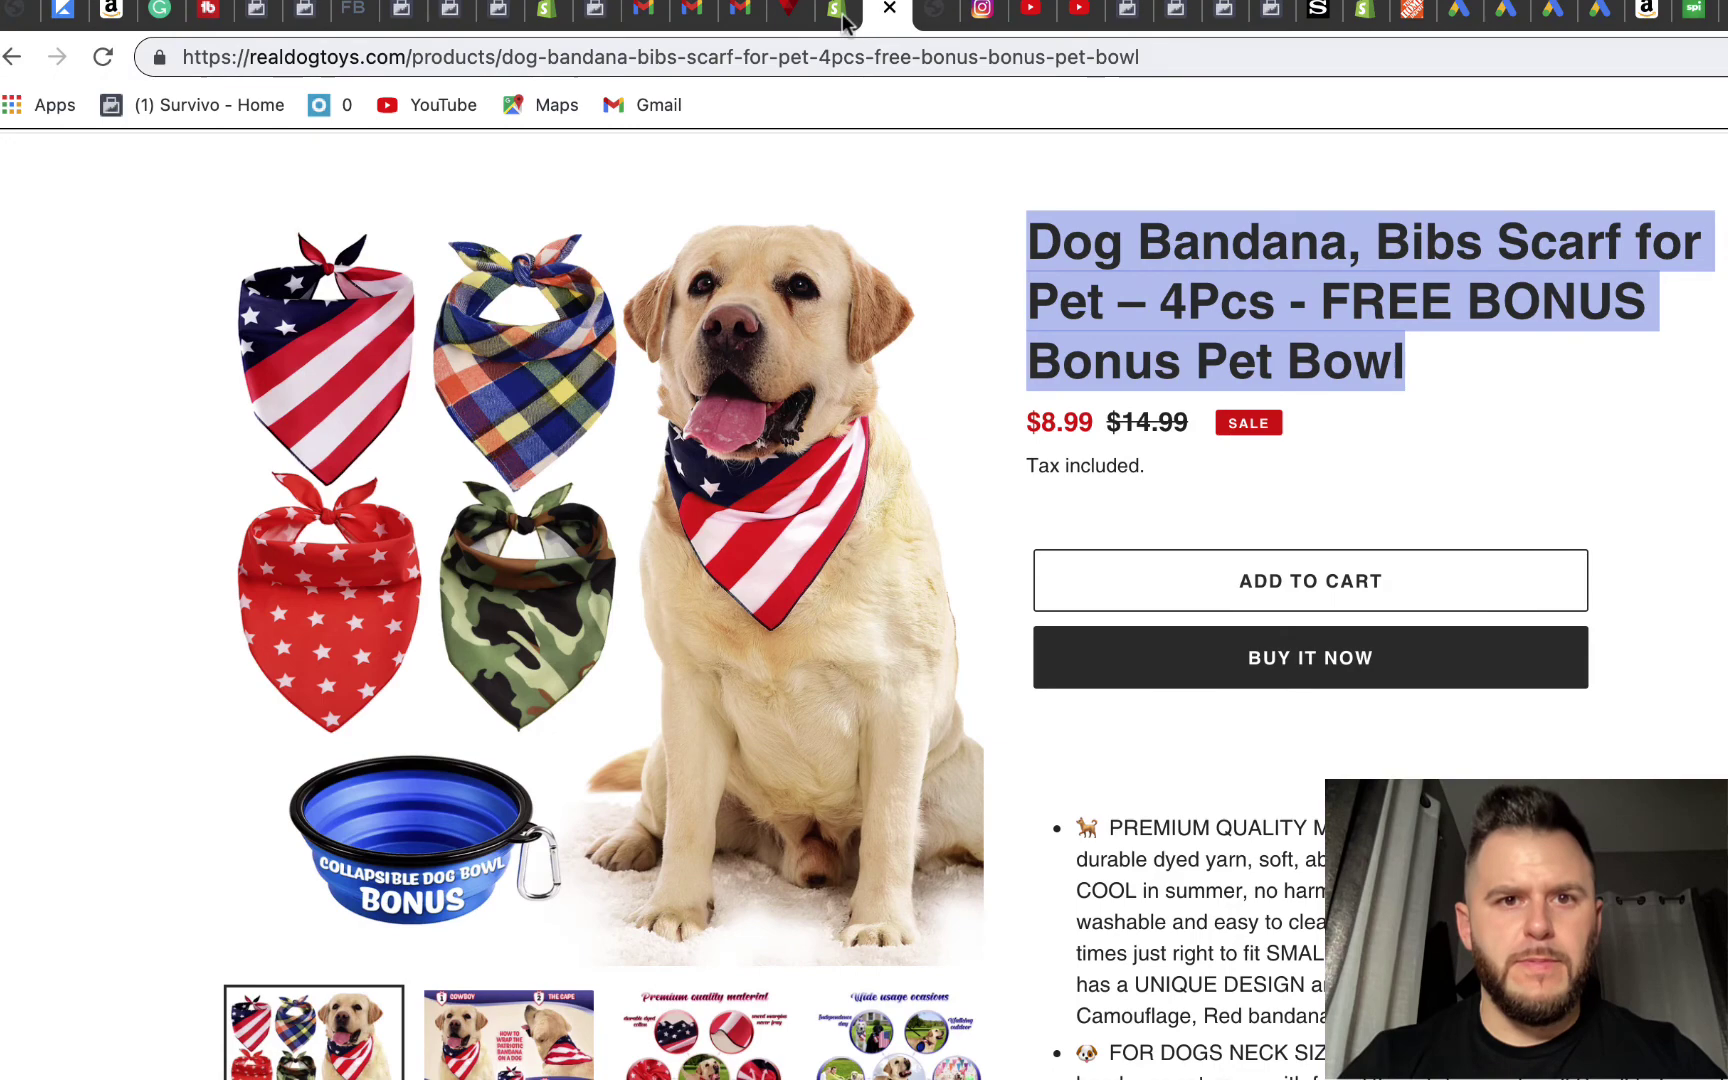
pyautogui.click(840, 10)
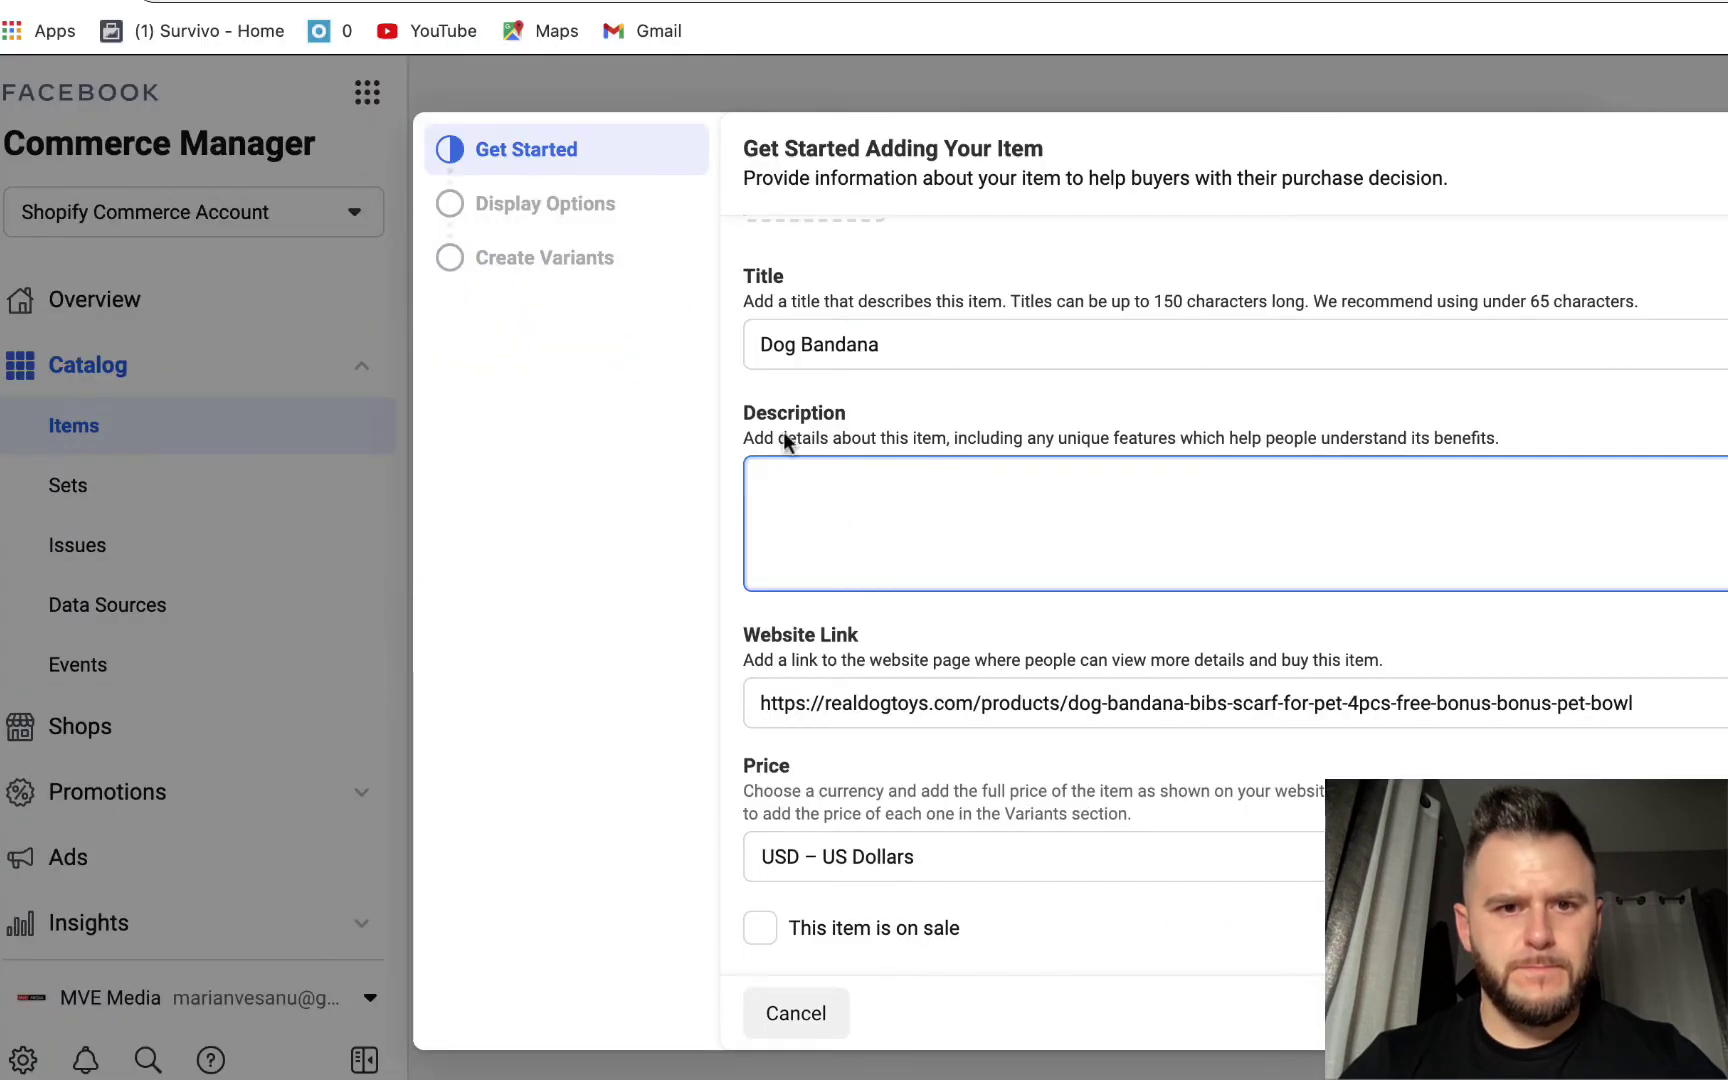
pyautogui.click(780, 344)
pyautogui.hotkey('ctrl', 'a')
pyautogui.hotkey('ctrl', 'v')
# - Select the bullet-point product description on the store's product page
pyautogui.click(830, 545)
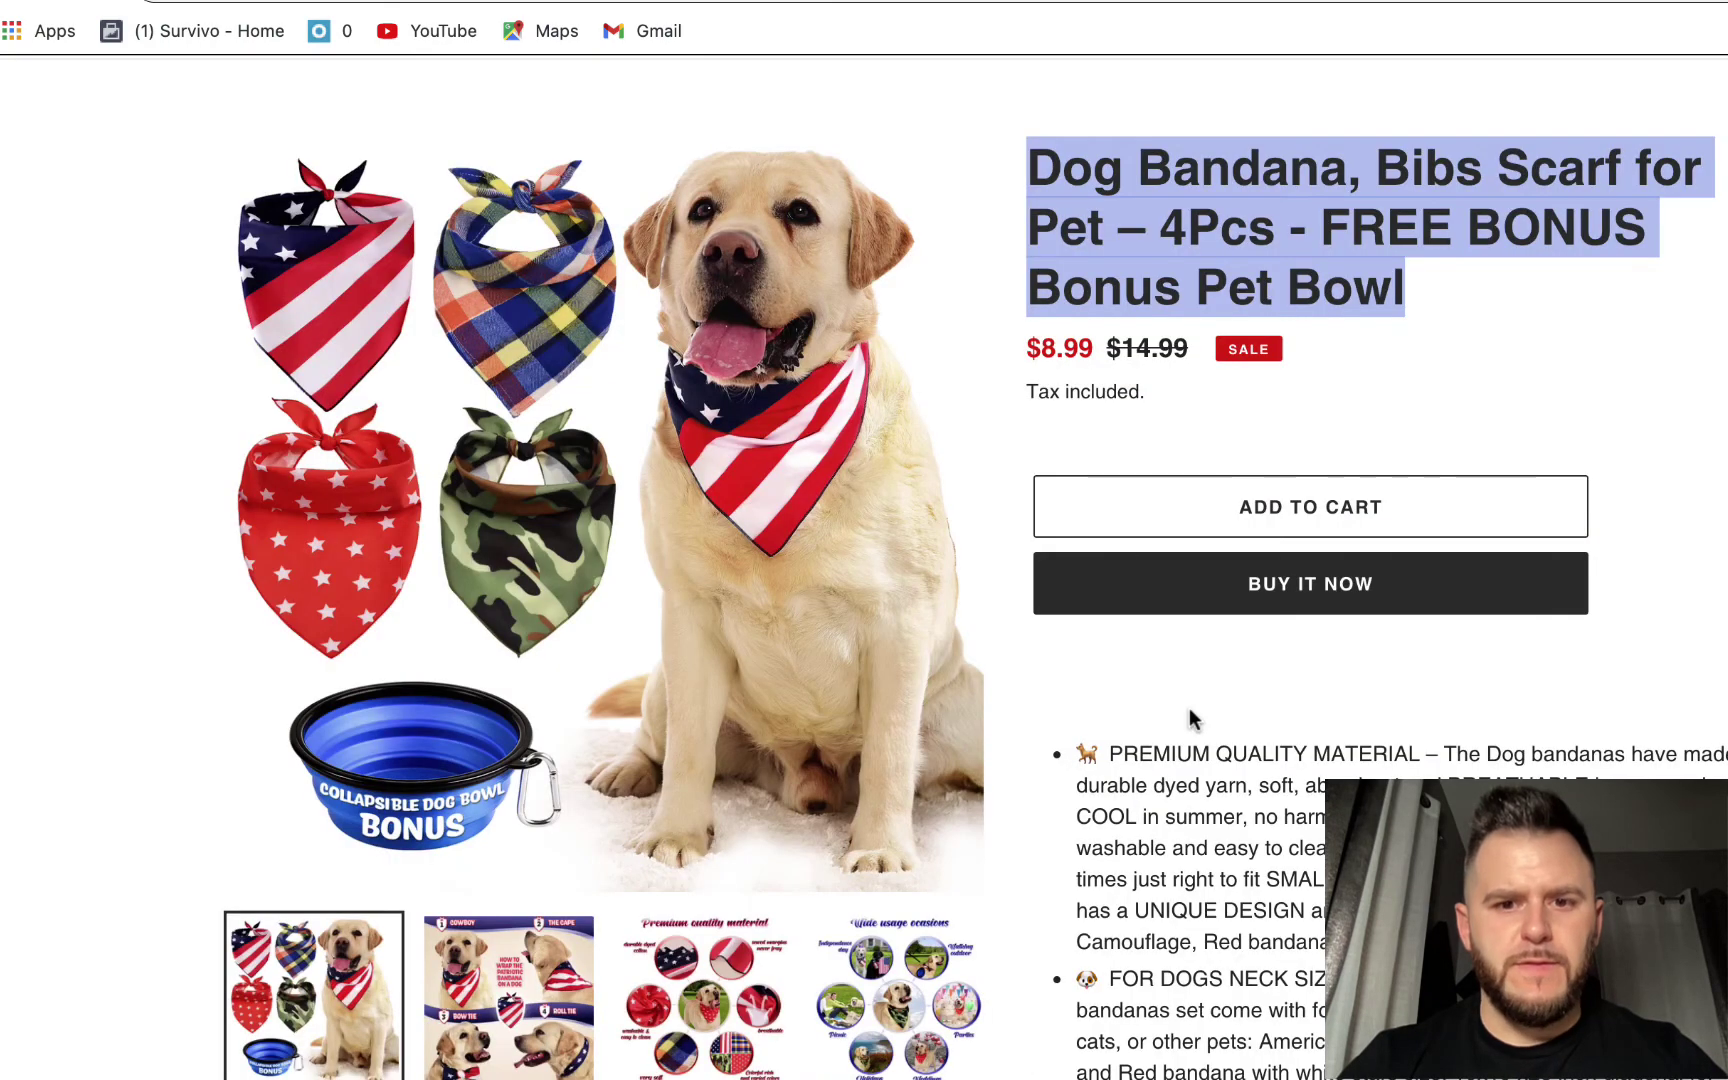
pyautogui.scroll(-2, 1196, 713)
pyautogui.scroll(-5, 1190, 713)
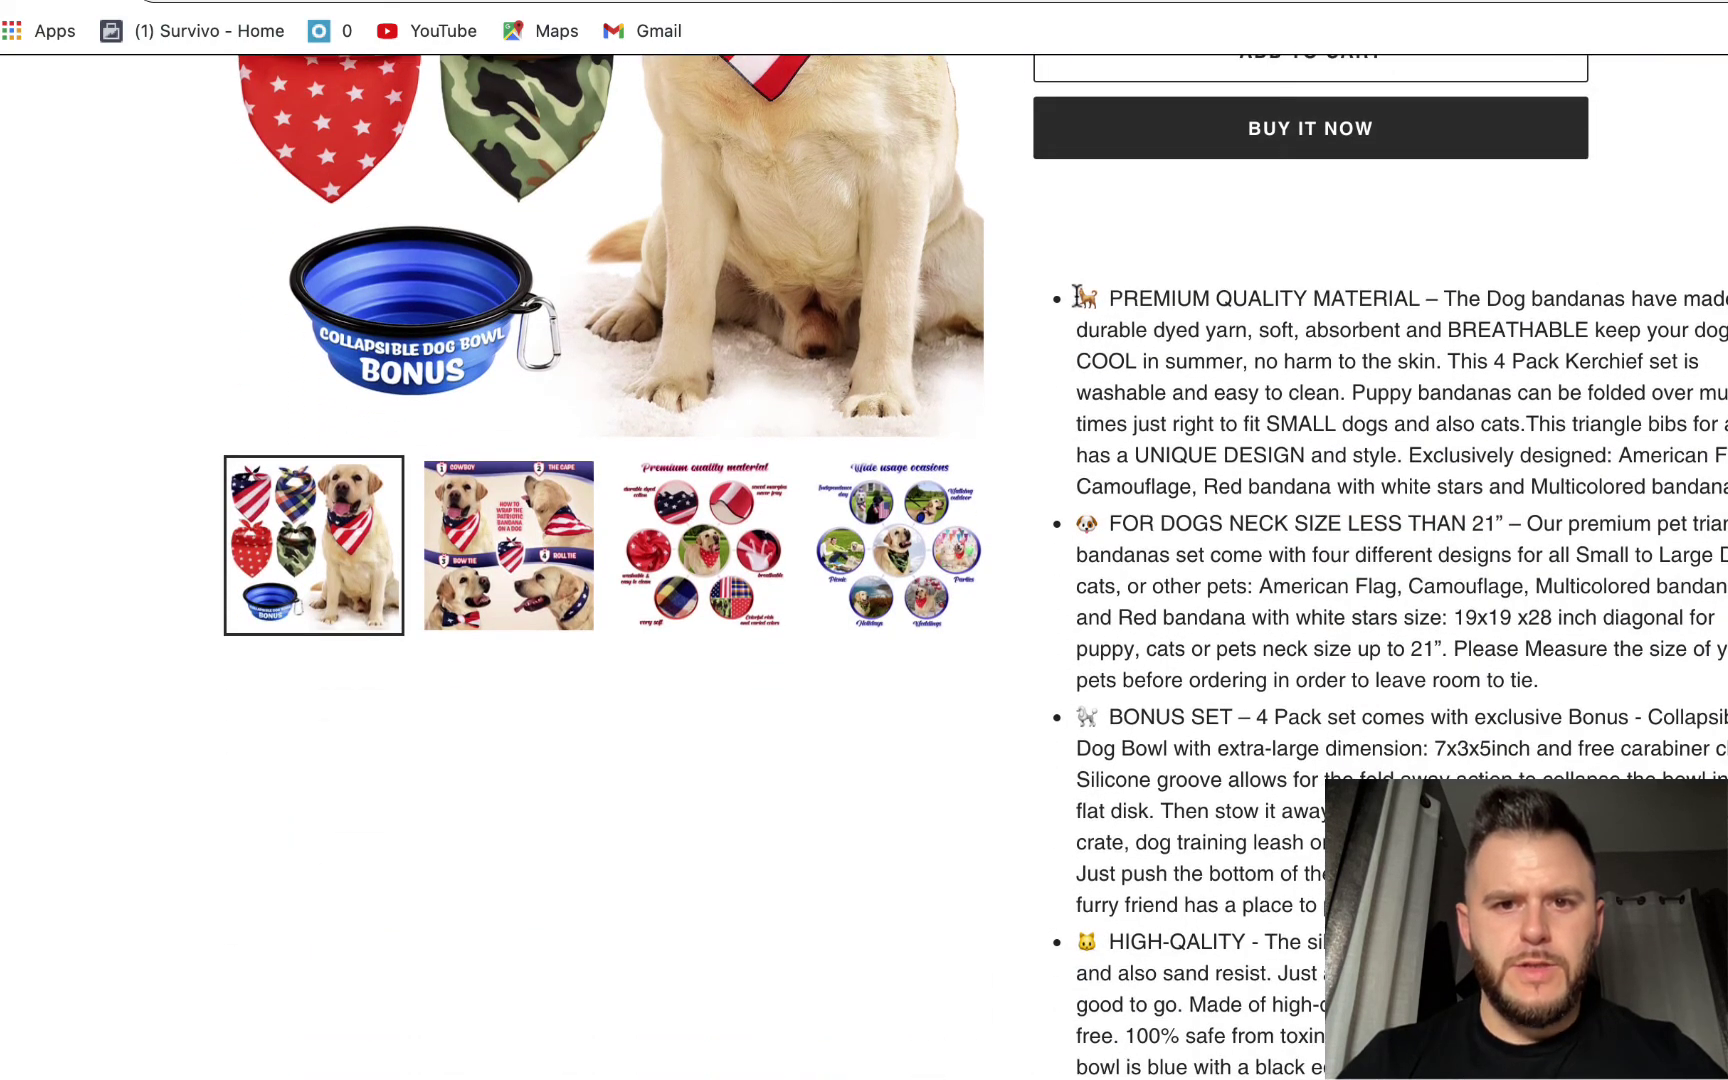
pyautogui.moveTo(1080, 298); pyautogui.dragTo(1400, 1075)
# - Paste the copied description into the item and set its condition to New
pyautogui.moveTo(628, 12)
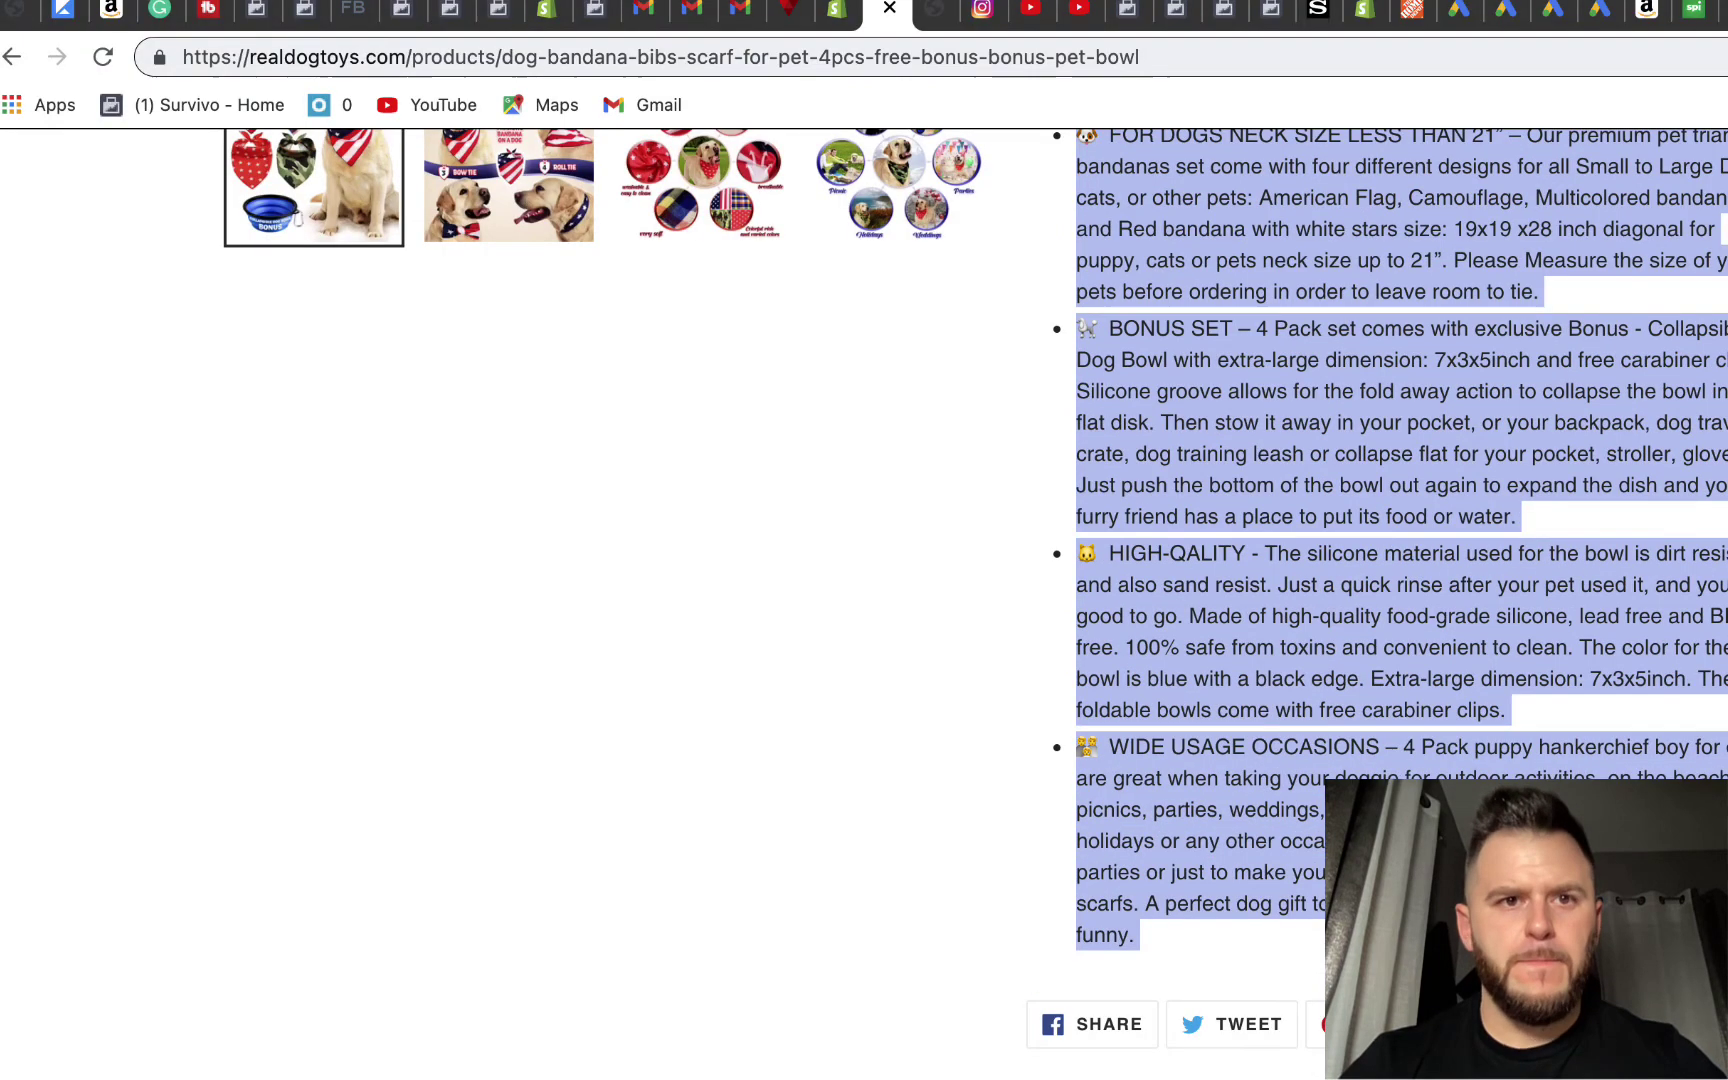
pyautogui.click(595, 12)
pyautogui.hotkey('ctrl', 'v')
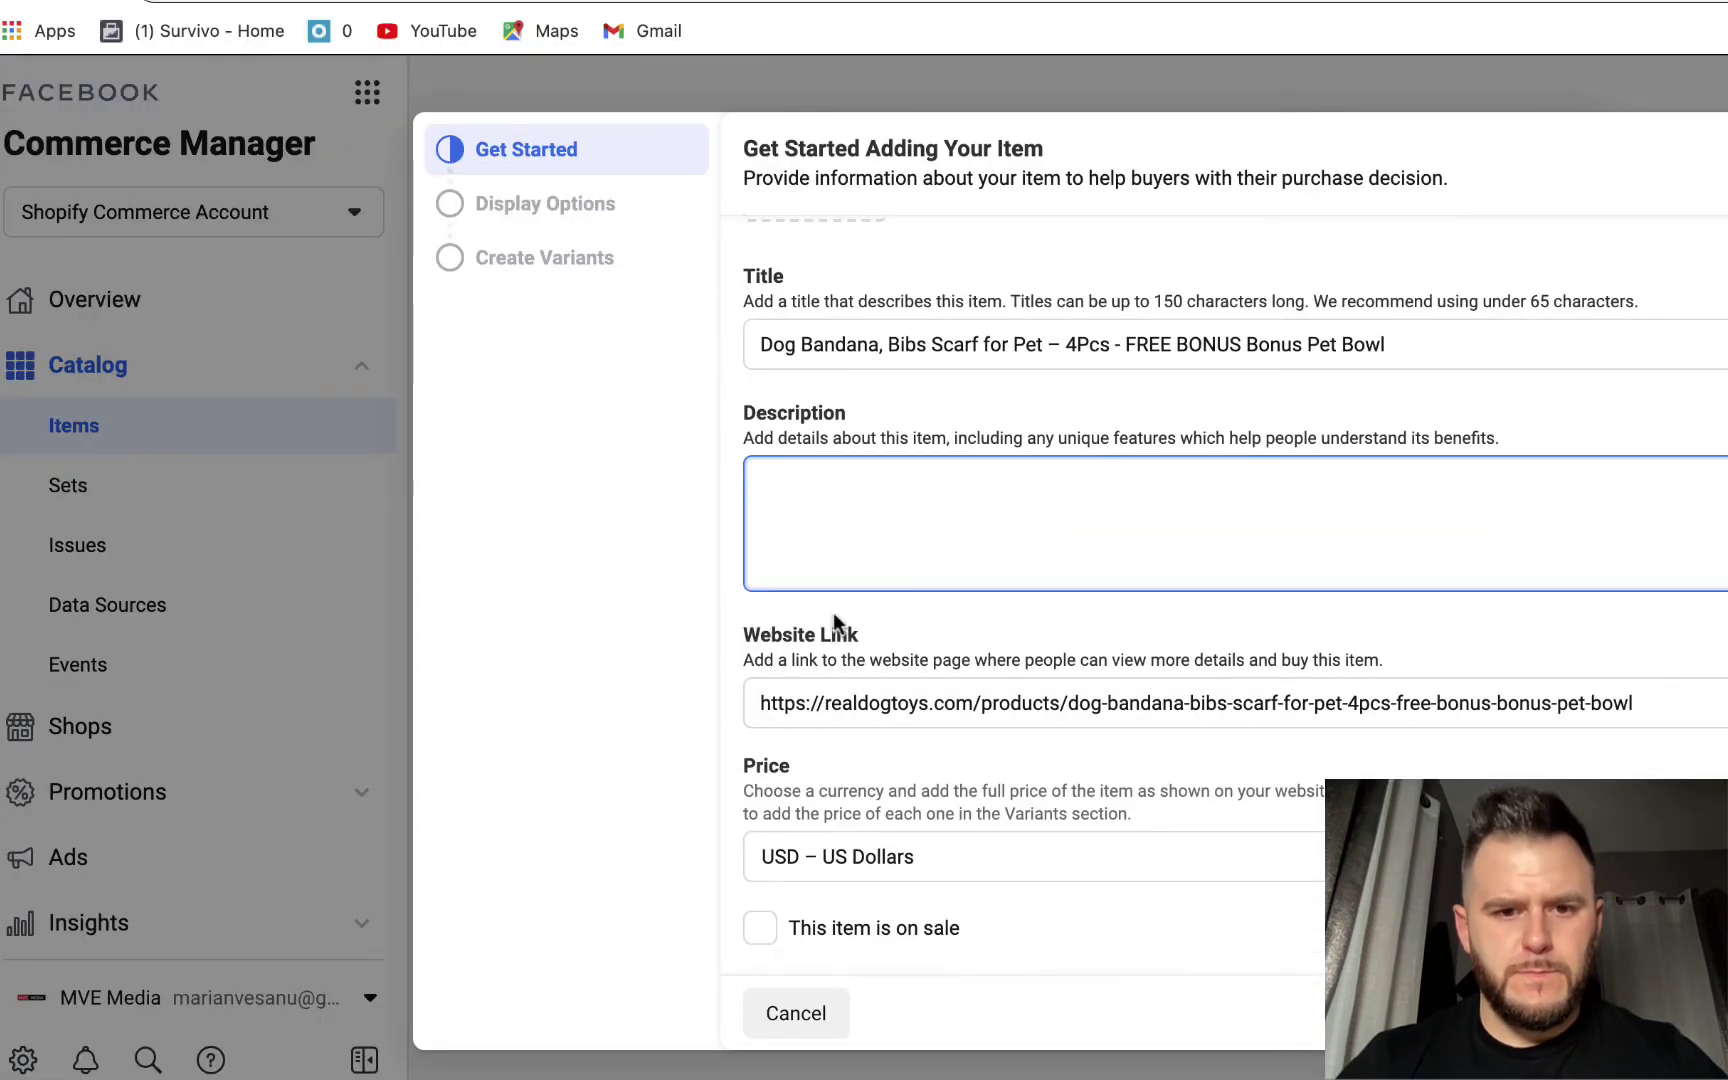
pyautogui.scroll(-4, 1725, 625)
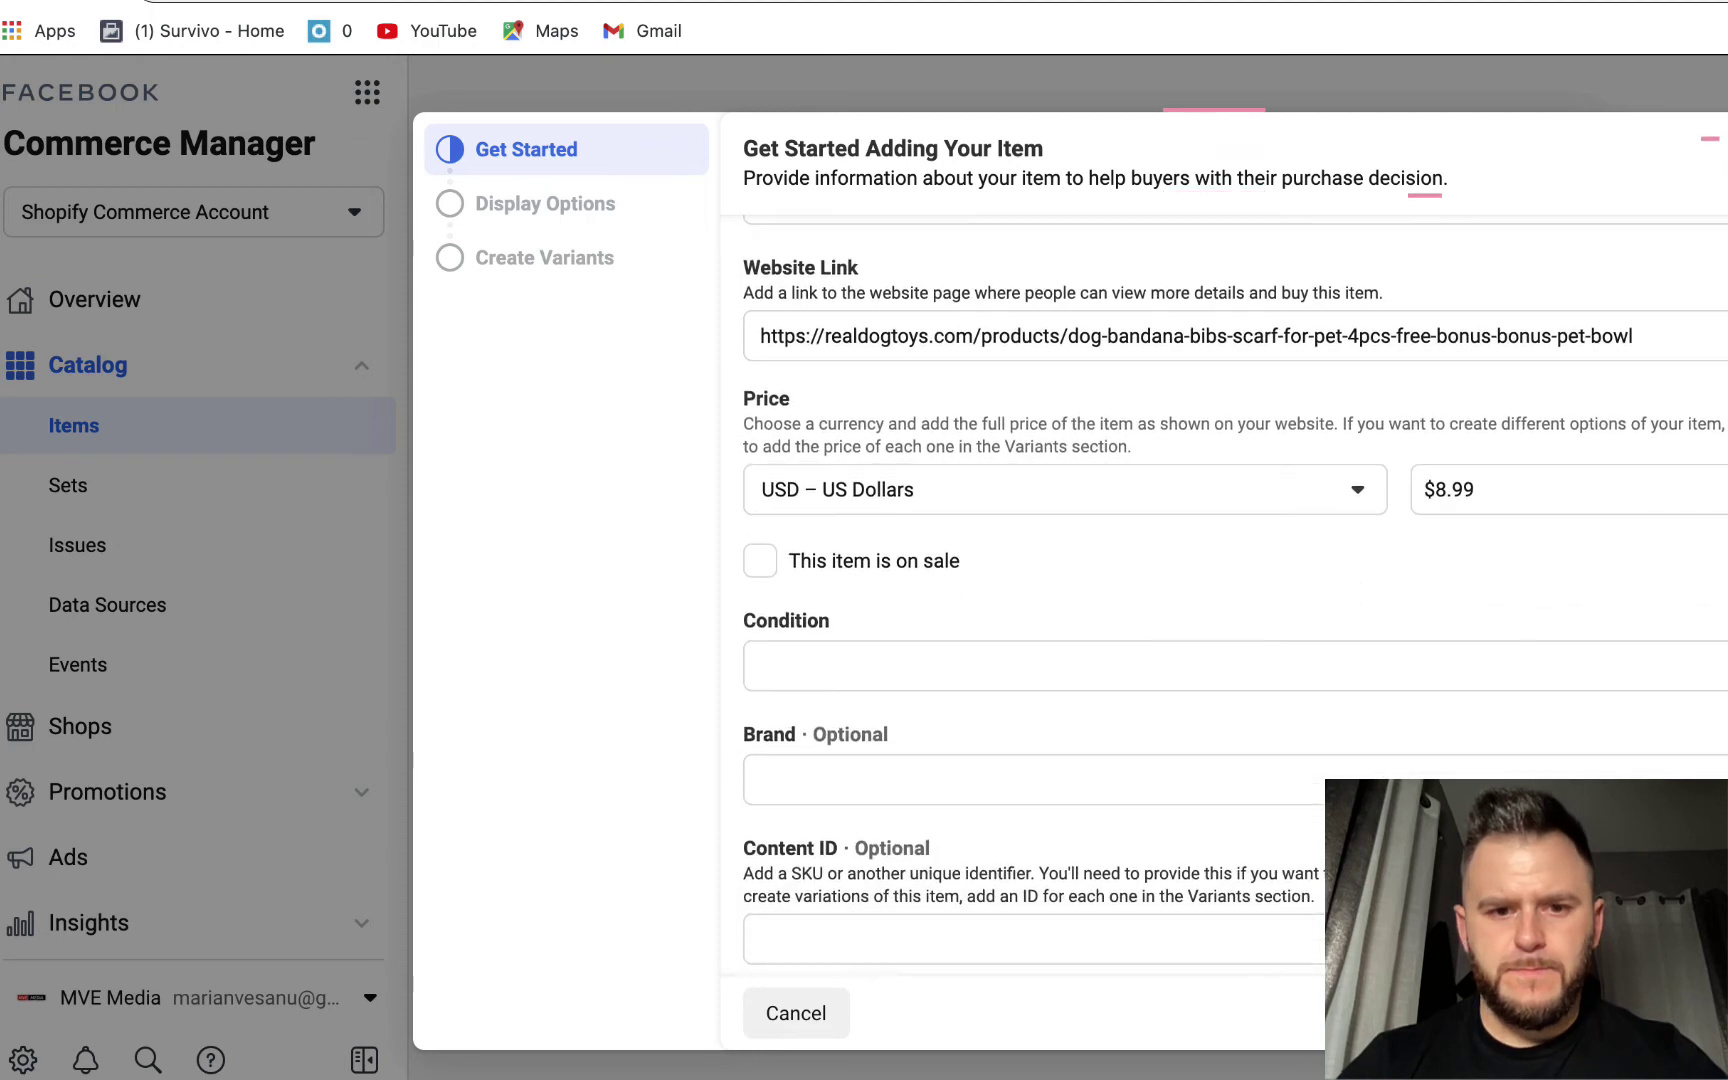
pyautogui.click(864, 659)
pyautogui.click(882, 723)
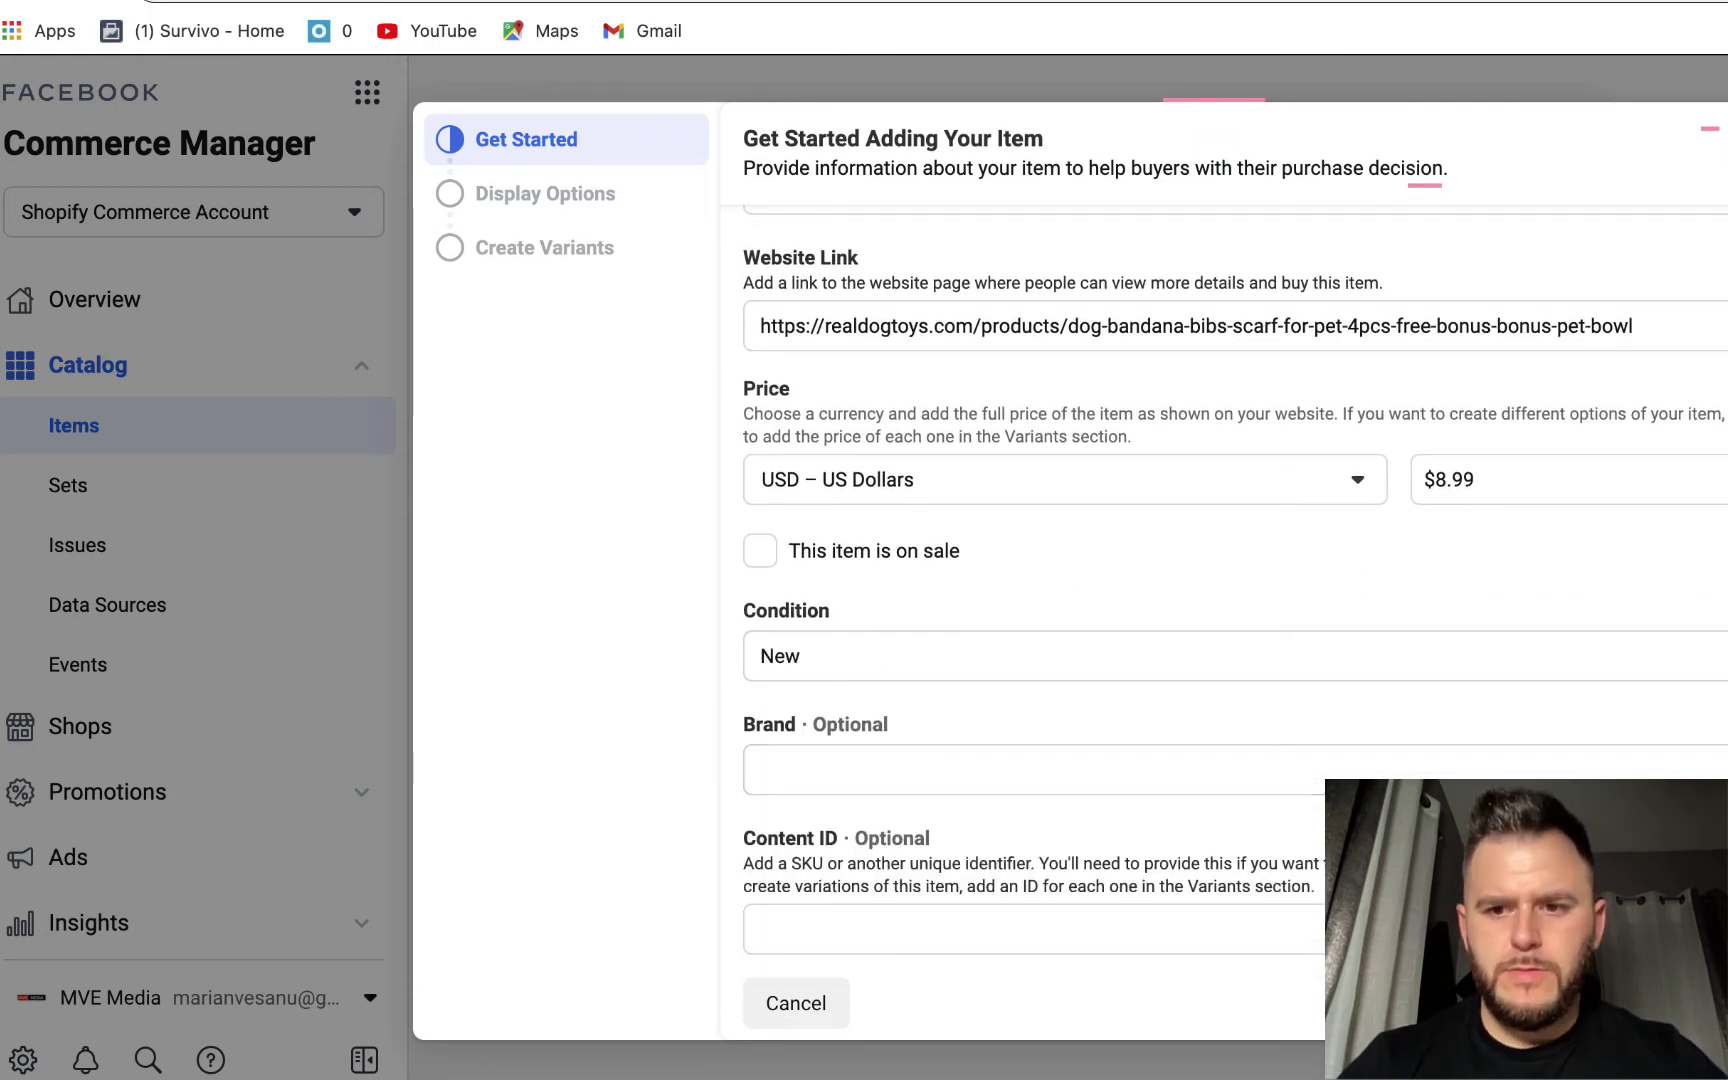
# - Continue through Display Options and Create Variants to add the item, then close to Items
pyautogui.click(1665, 1003)
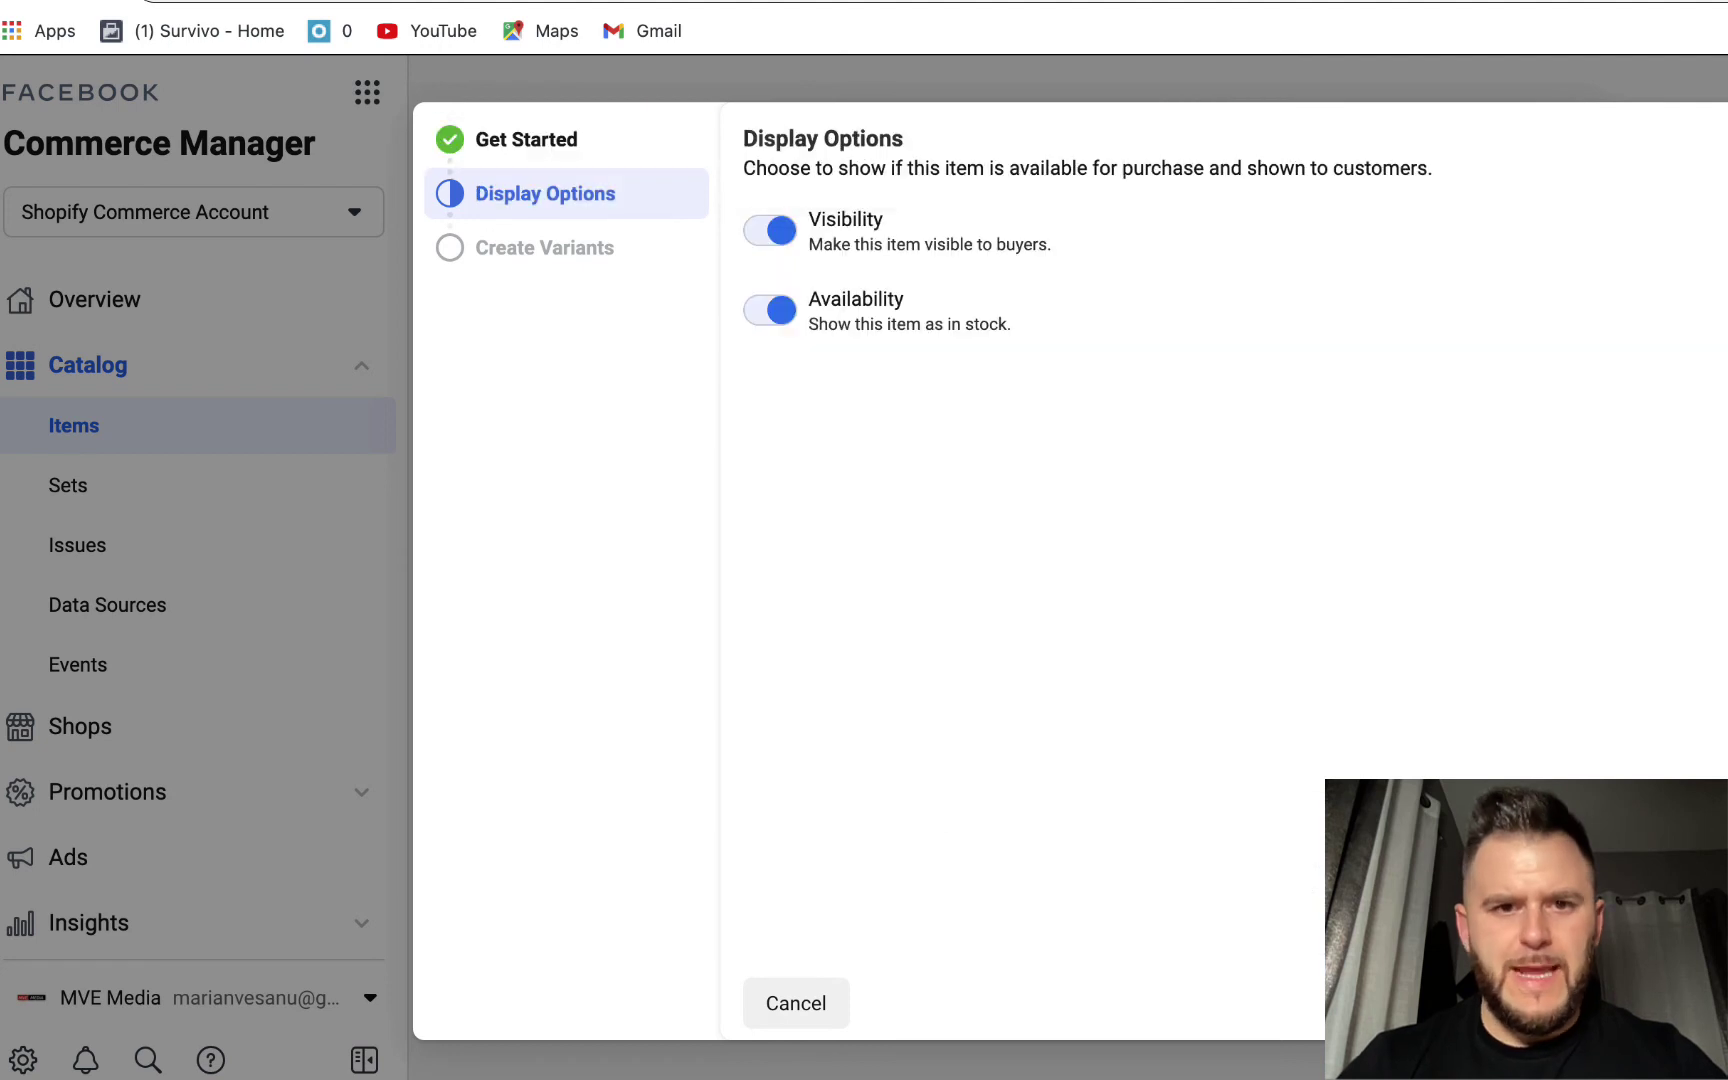
pyautogui.click(1665, 1003)
pyautogui.click(1665, 1003)
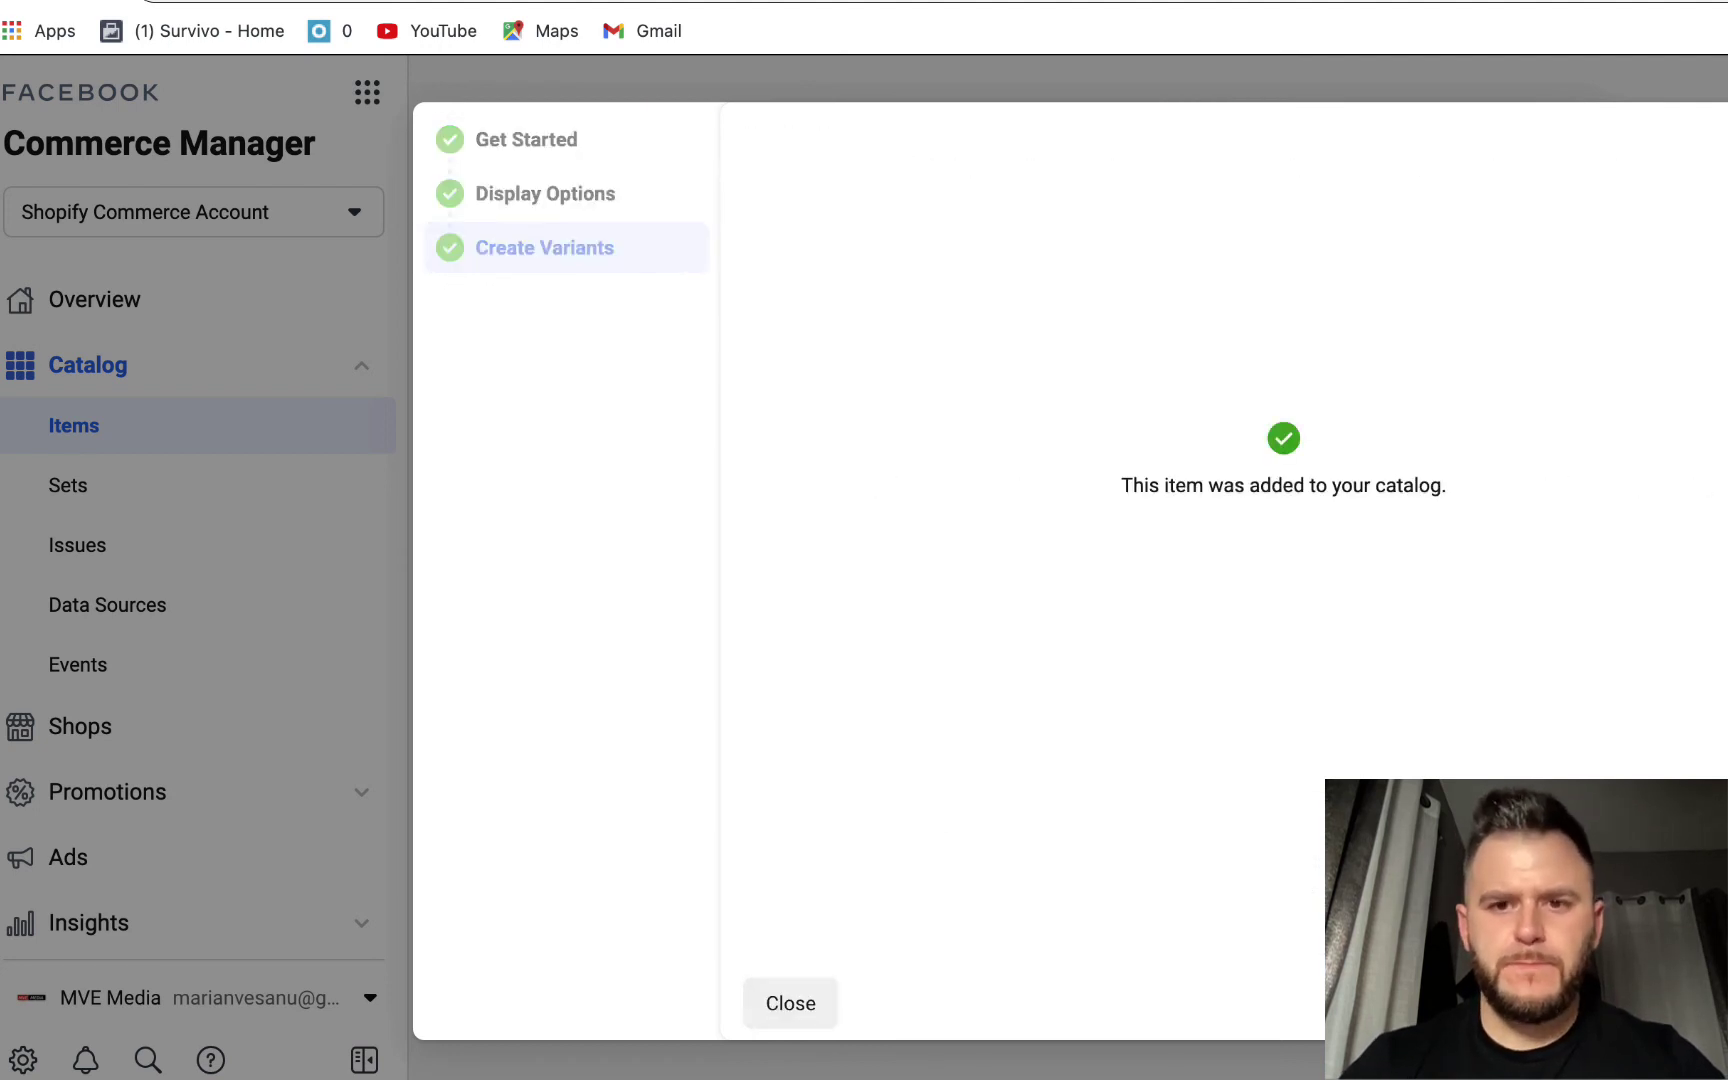
pyautogui.click(1665, 1003)
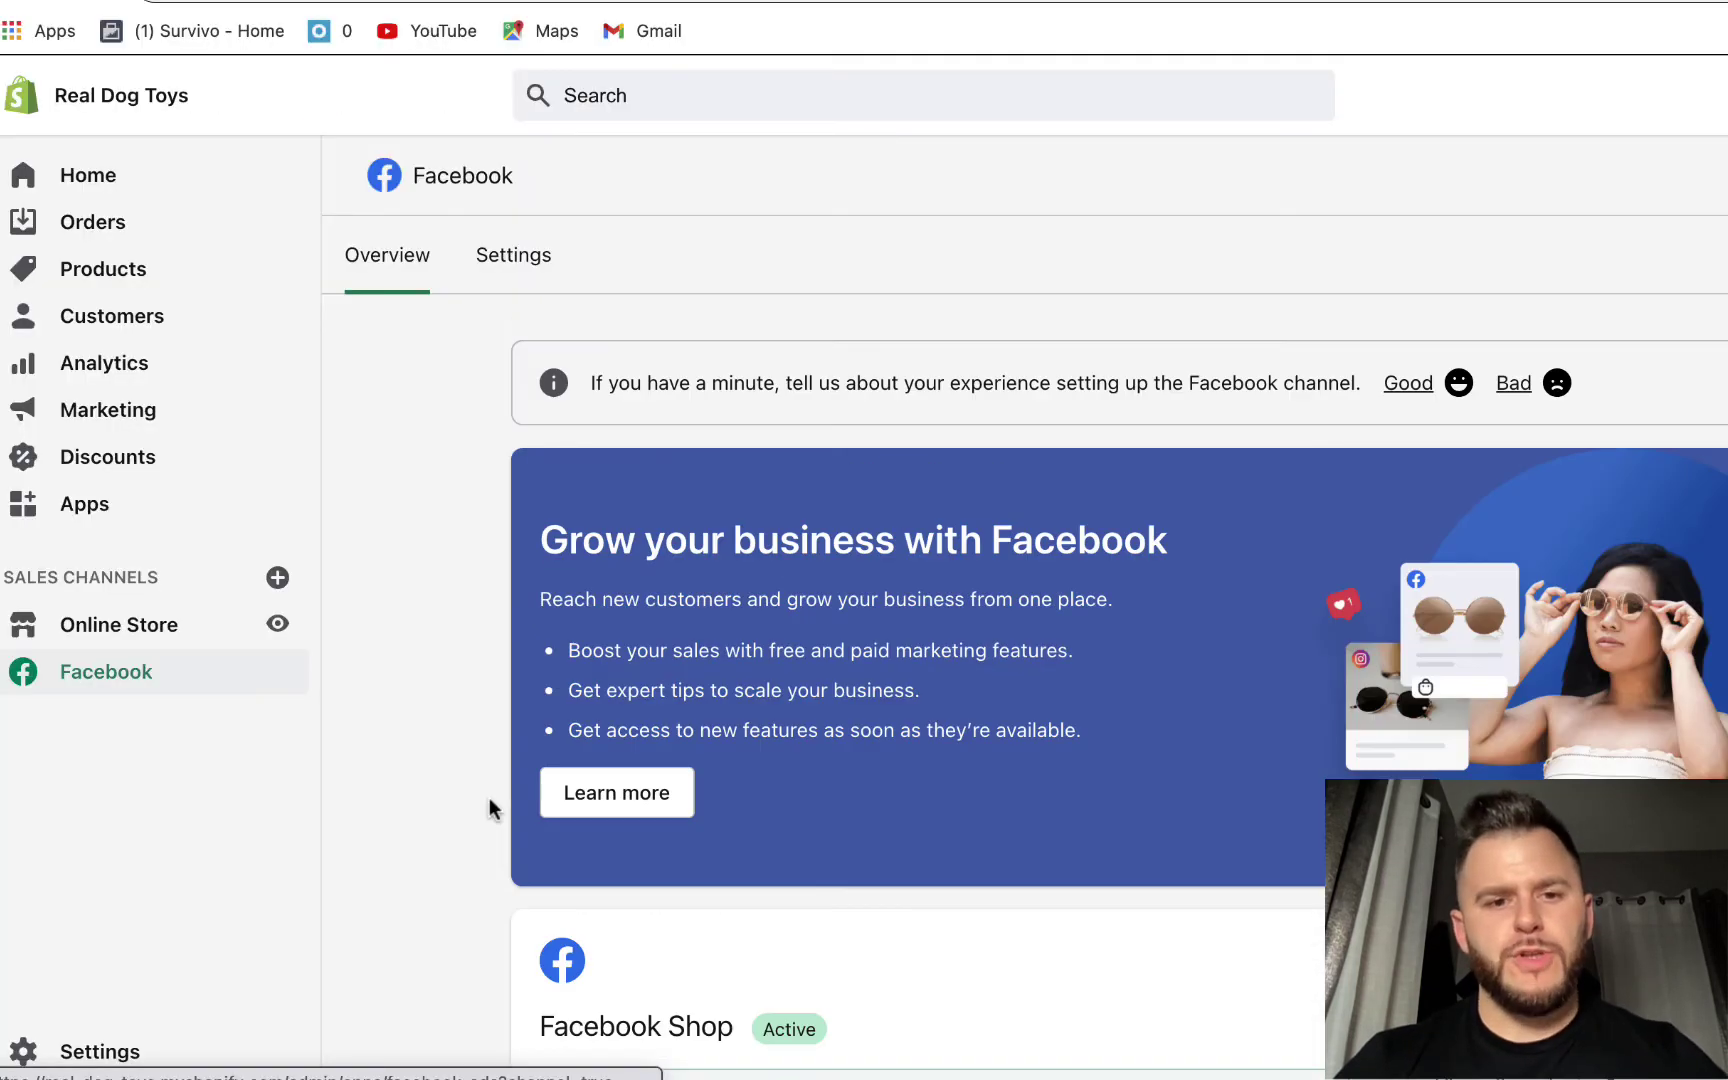
pyautogui.scroll(-1, 489, 797)
pyautogui.scroll(-8, 489, 799)
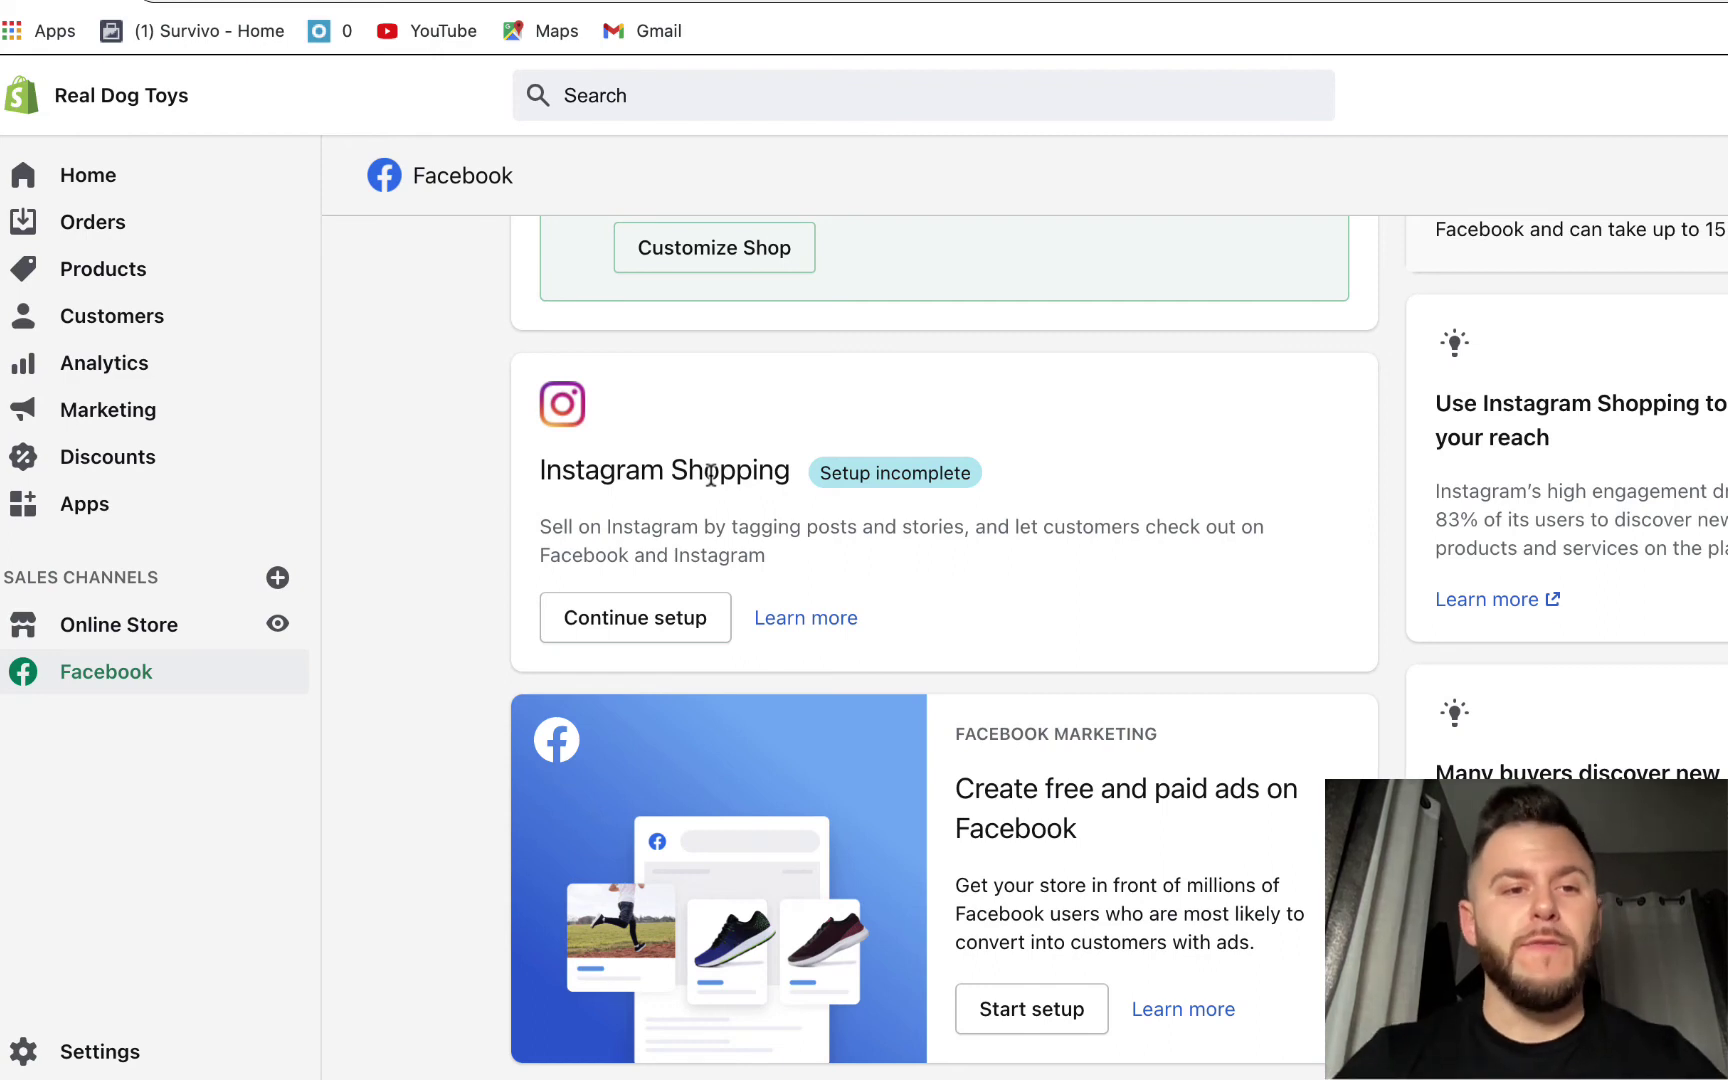
# - Continue Instagram Shopping setup, expand the Instagram Business account, and go to Contact Facebook support
pyautogui.click(630, 622)
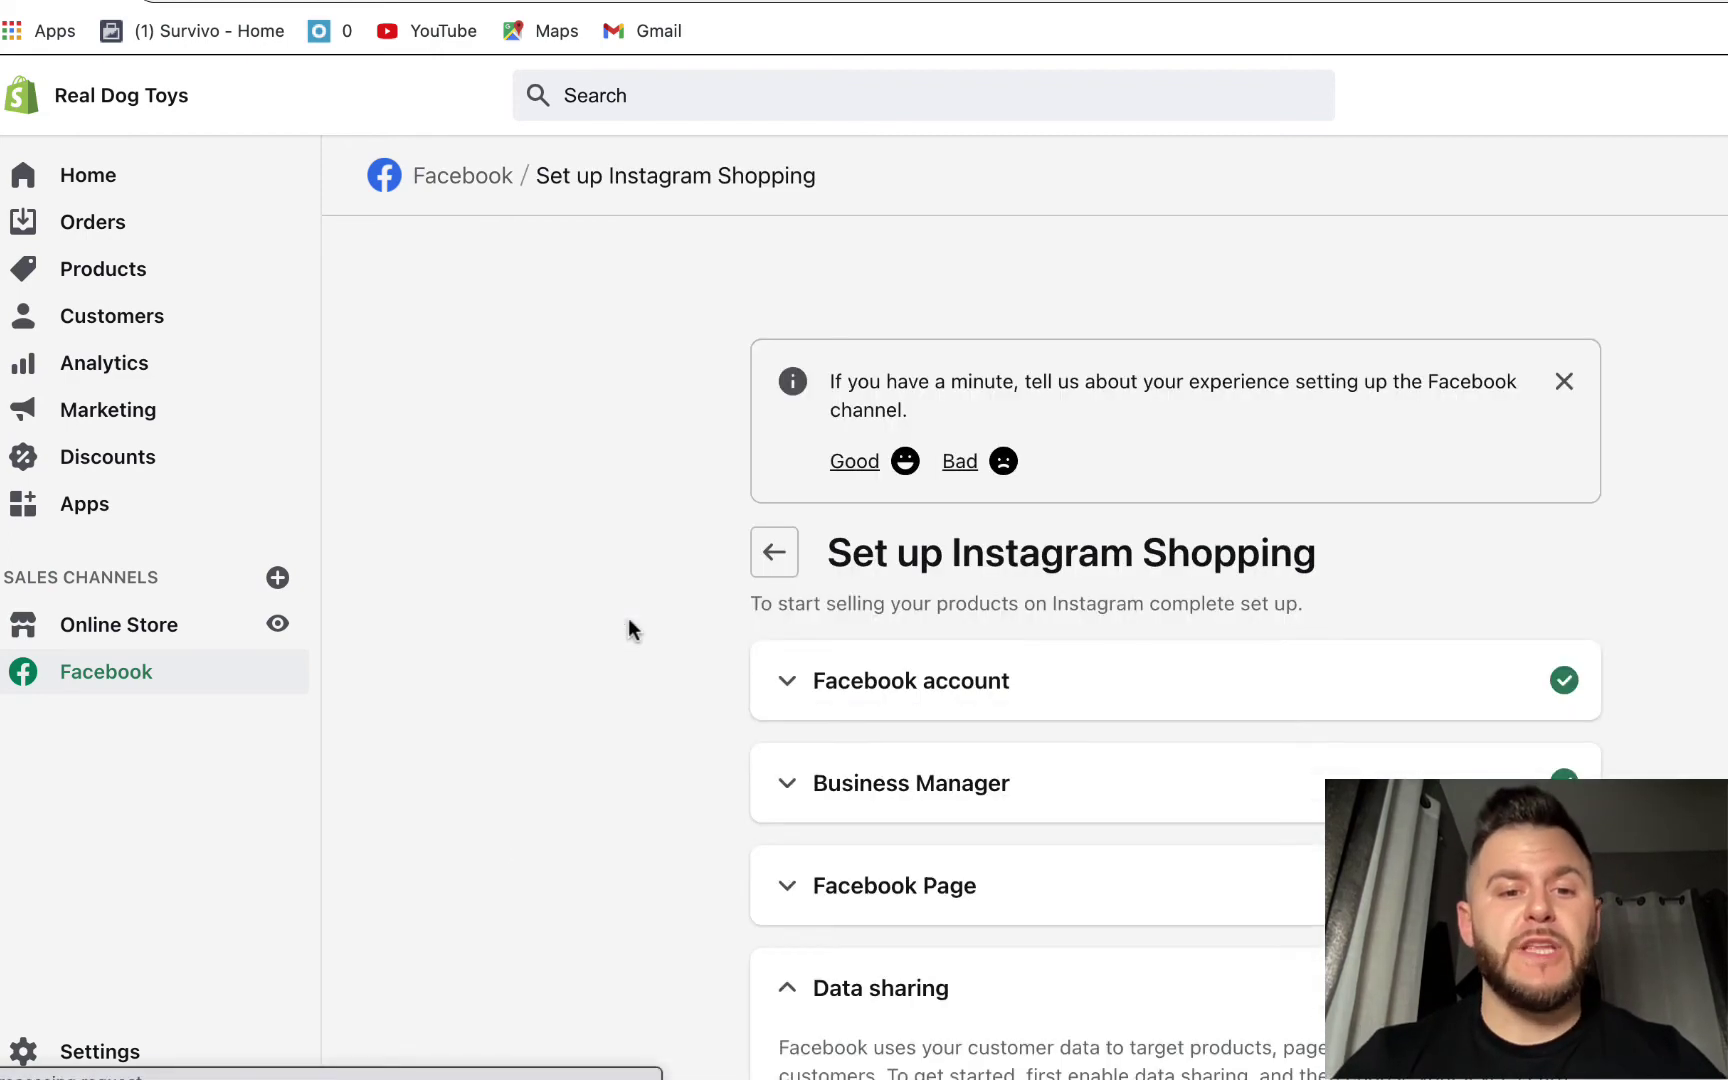
pyautogui.scroll(-6, 1611, 536)
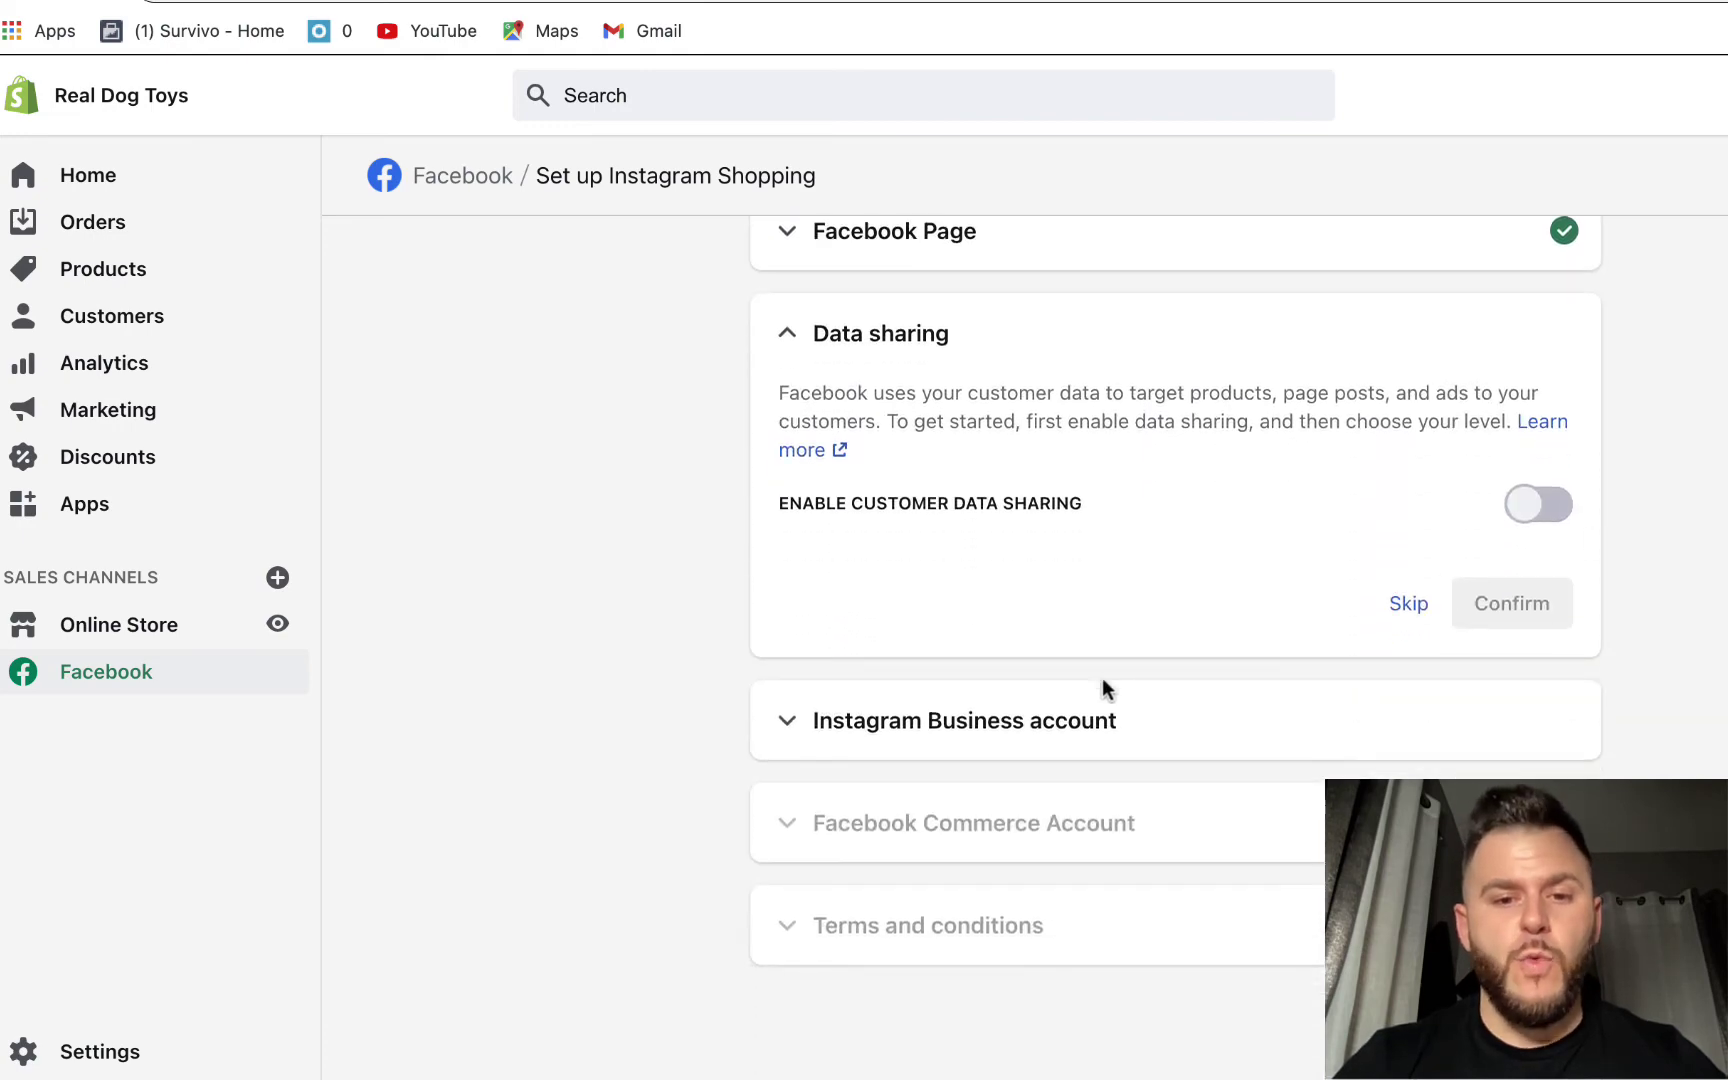
pyautogui.click(1079, 692)
pyautogui.click(944, 546)
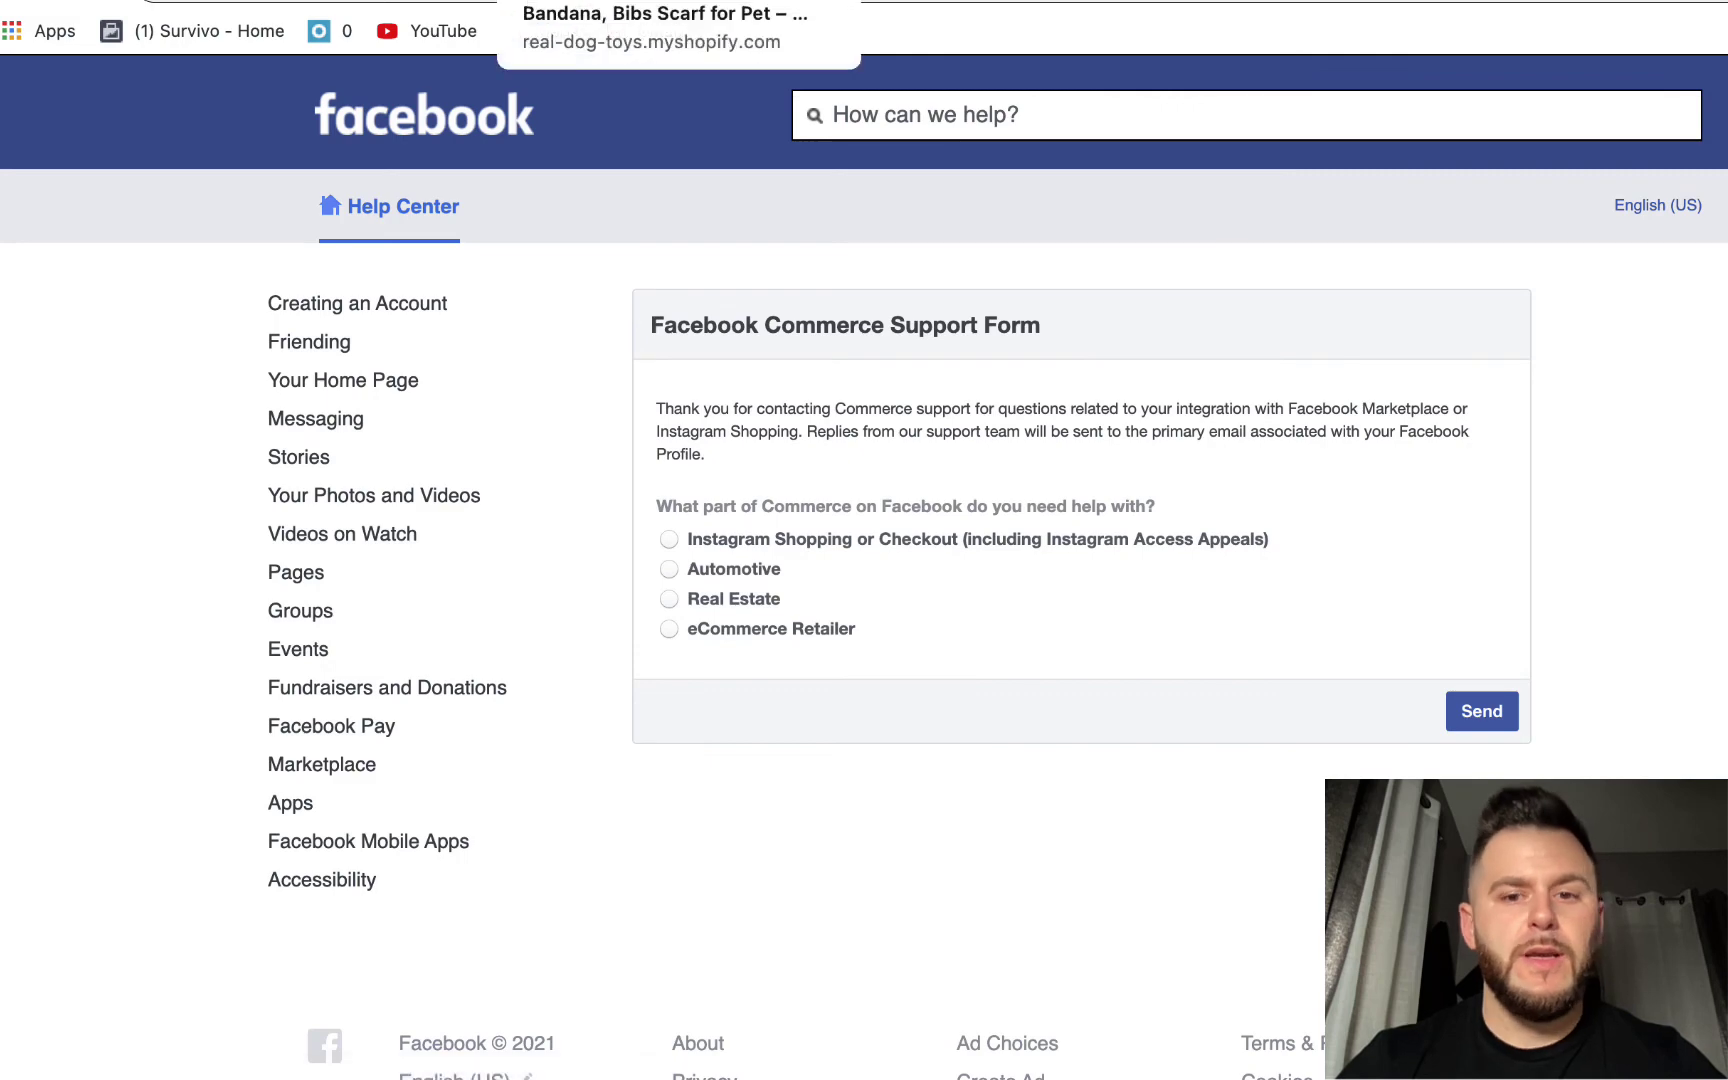
# - Pick Instagram Shopping as the help topic and the access-decision appeal as the issue
pyautogui.click(842, 544)
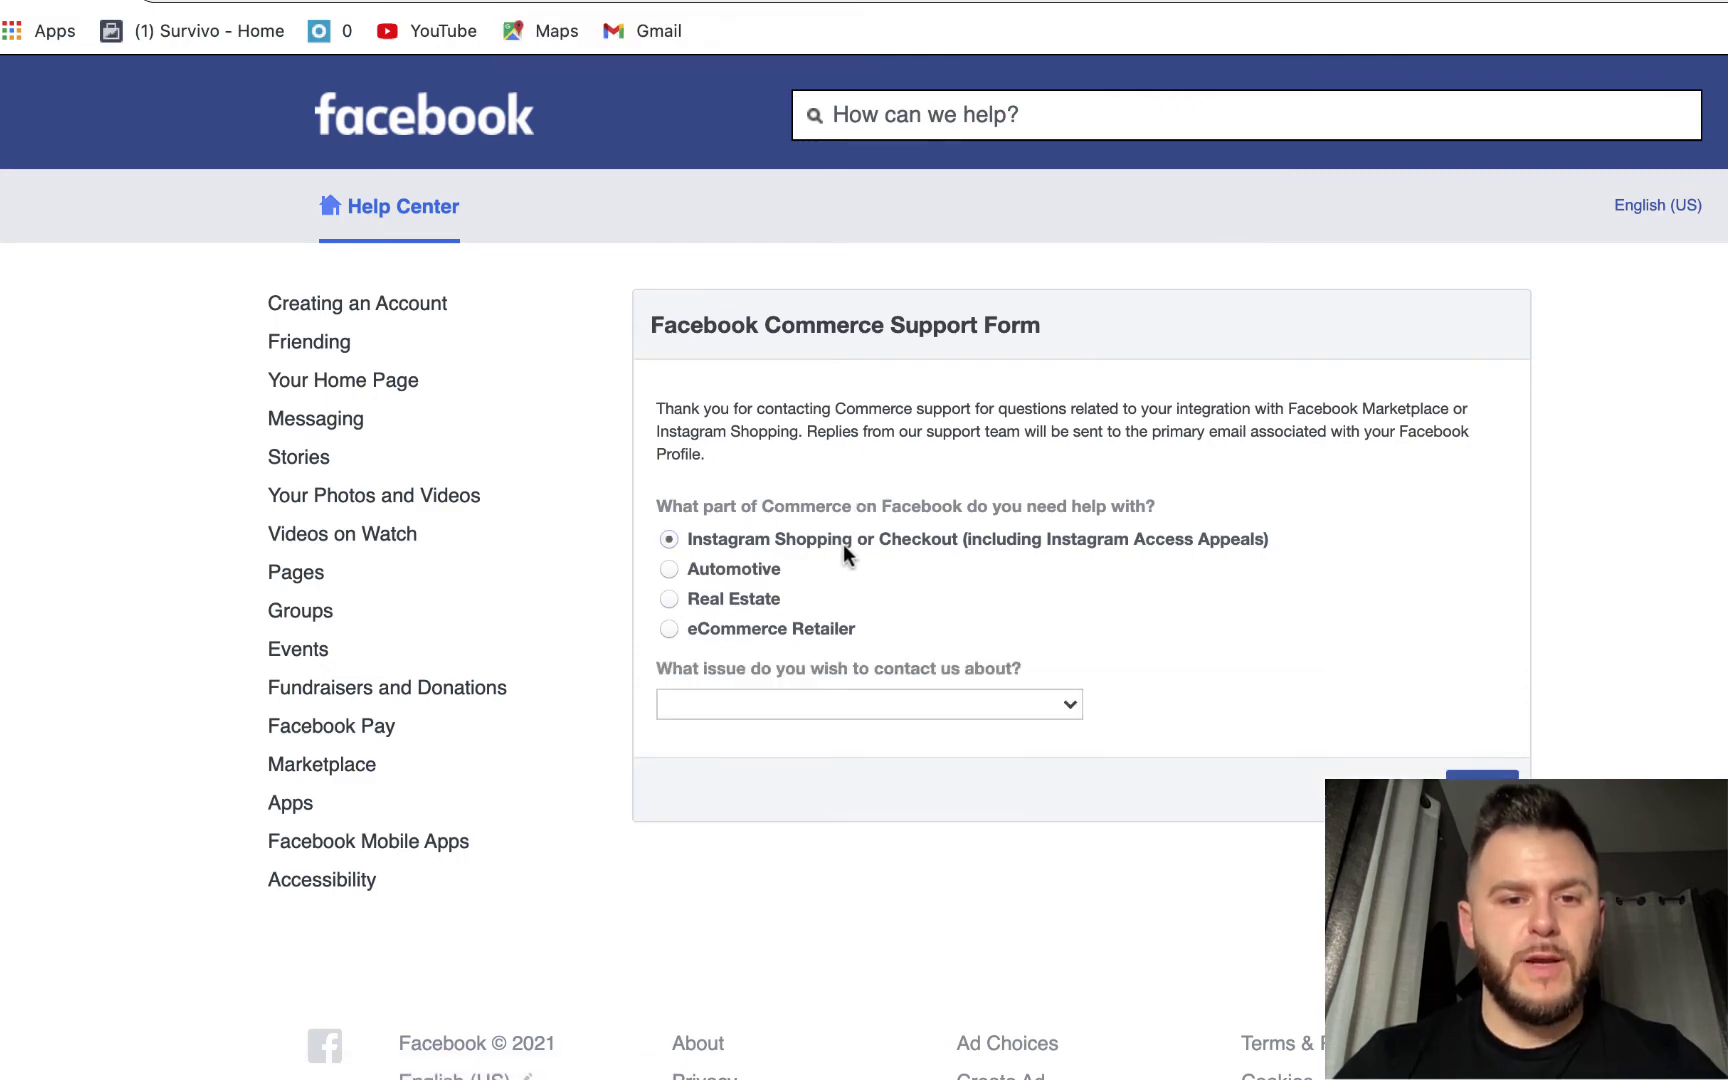
pyautogui.click(960, 703)
pyautogui.click(980, 738)
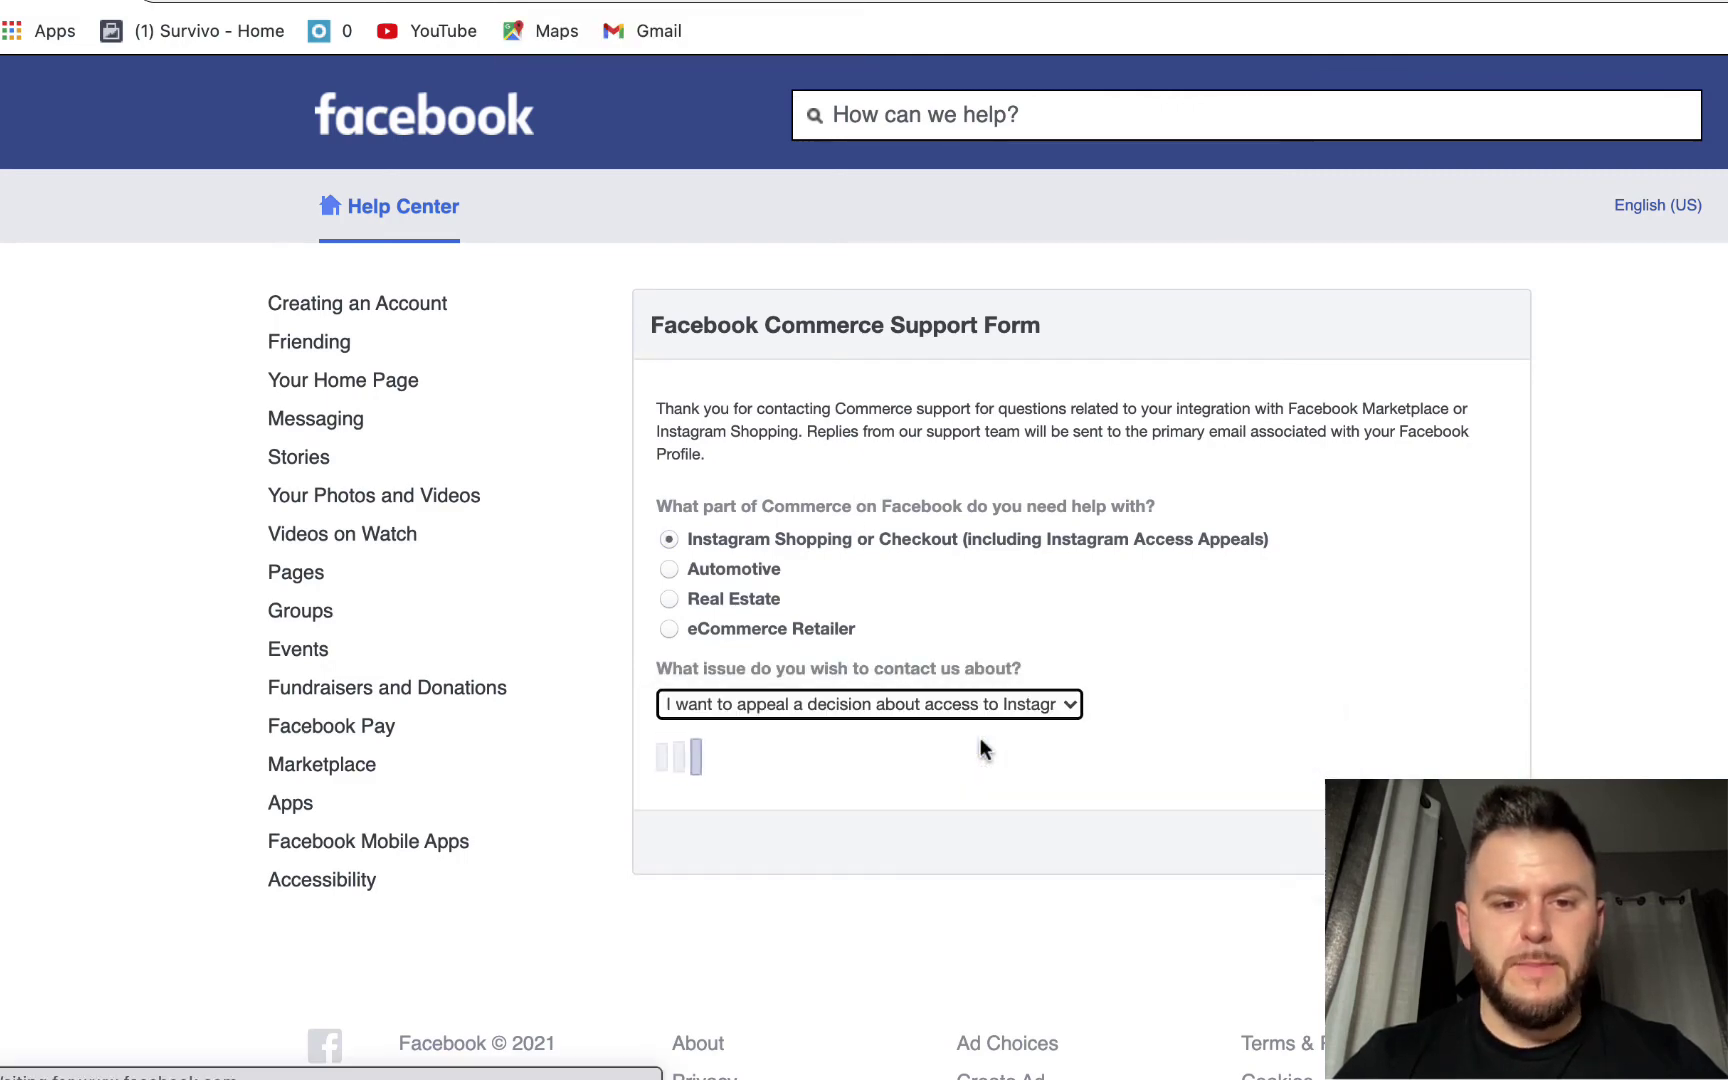
pyautogui.scroll(-2, 1521, 681)
pyautogui.click(760, 502)
pyautogui.write('@real')
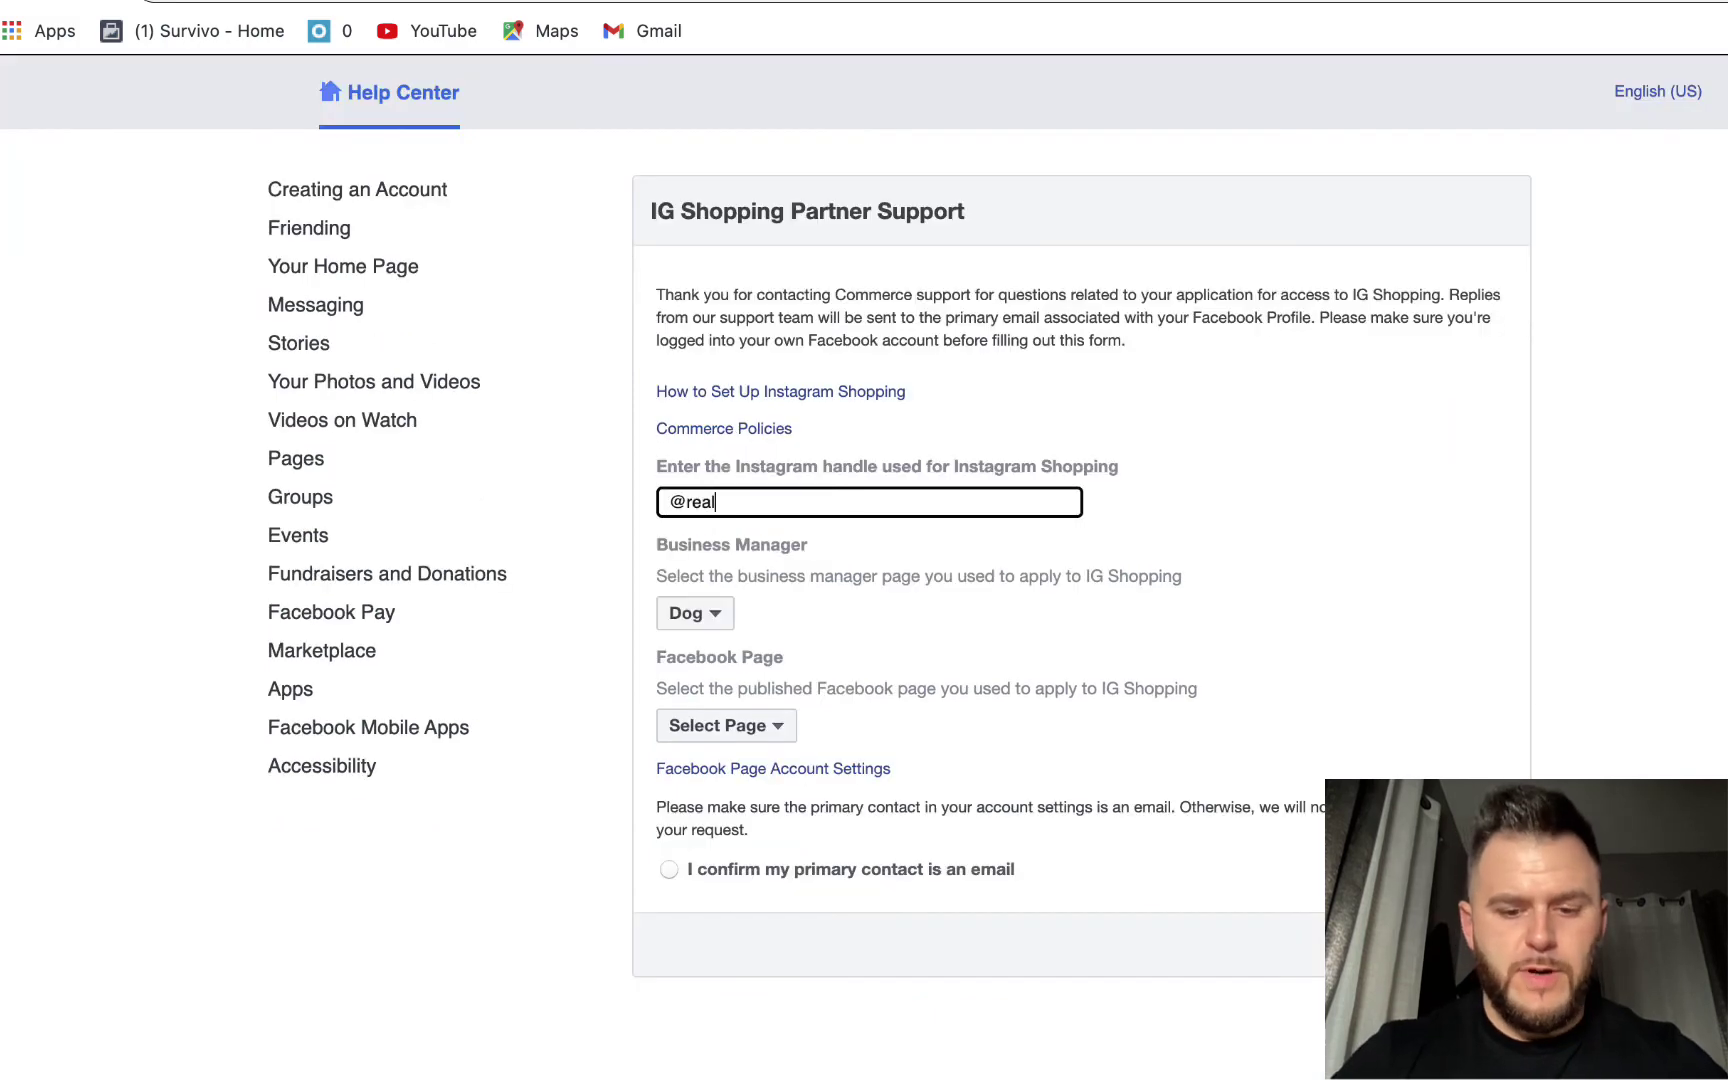
pyautogui.write('dogbandan')
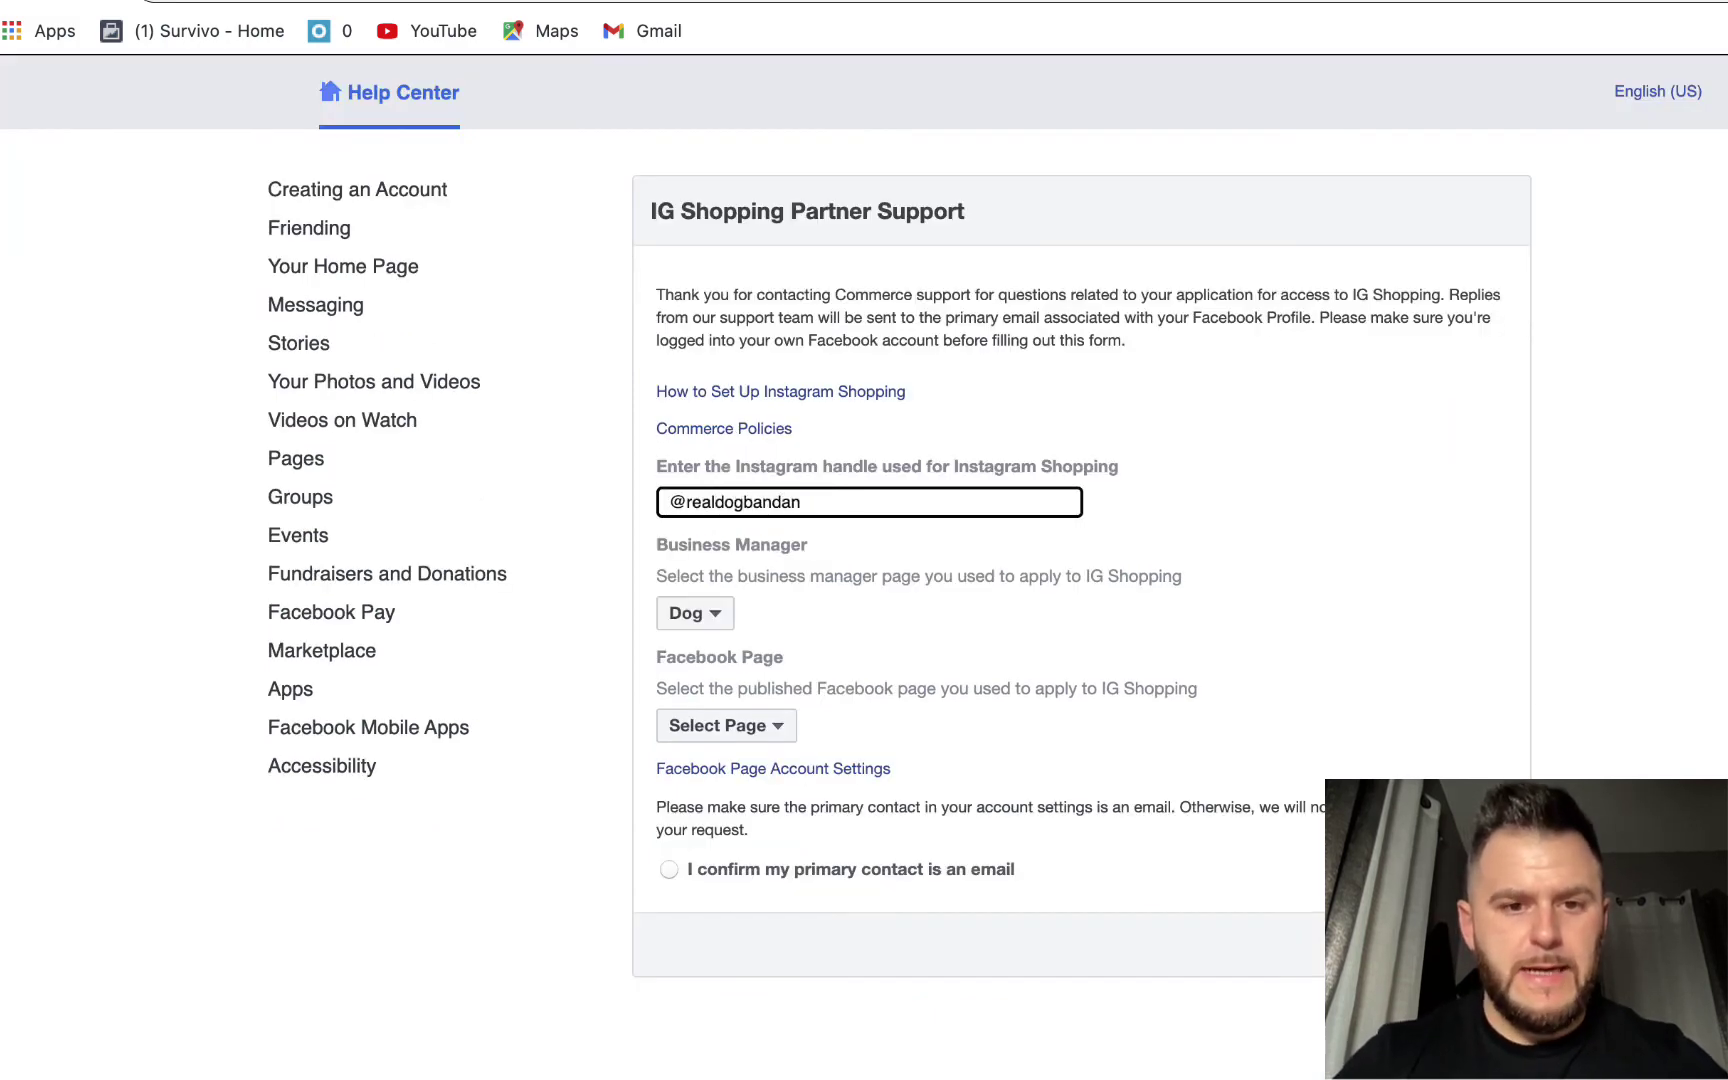
pyautogui.write('as')
pyautogui.click(866, 452)
pyautogui.scroll(-2, 866, 452)
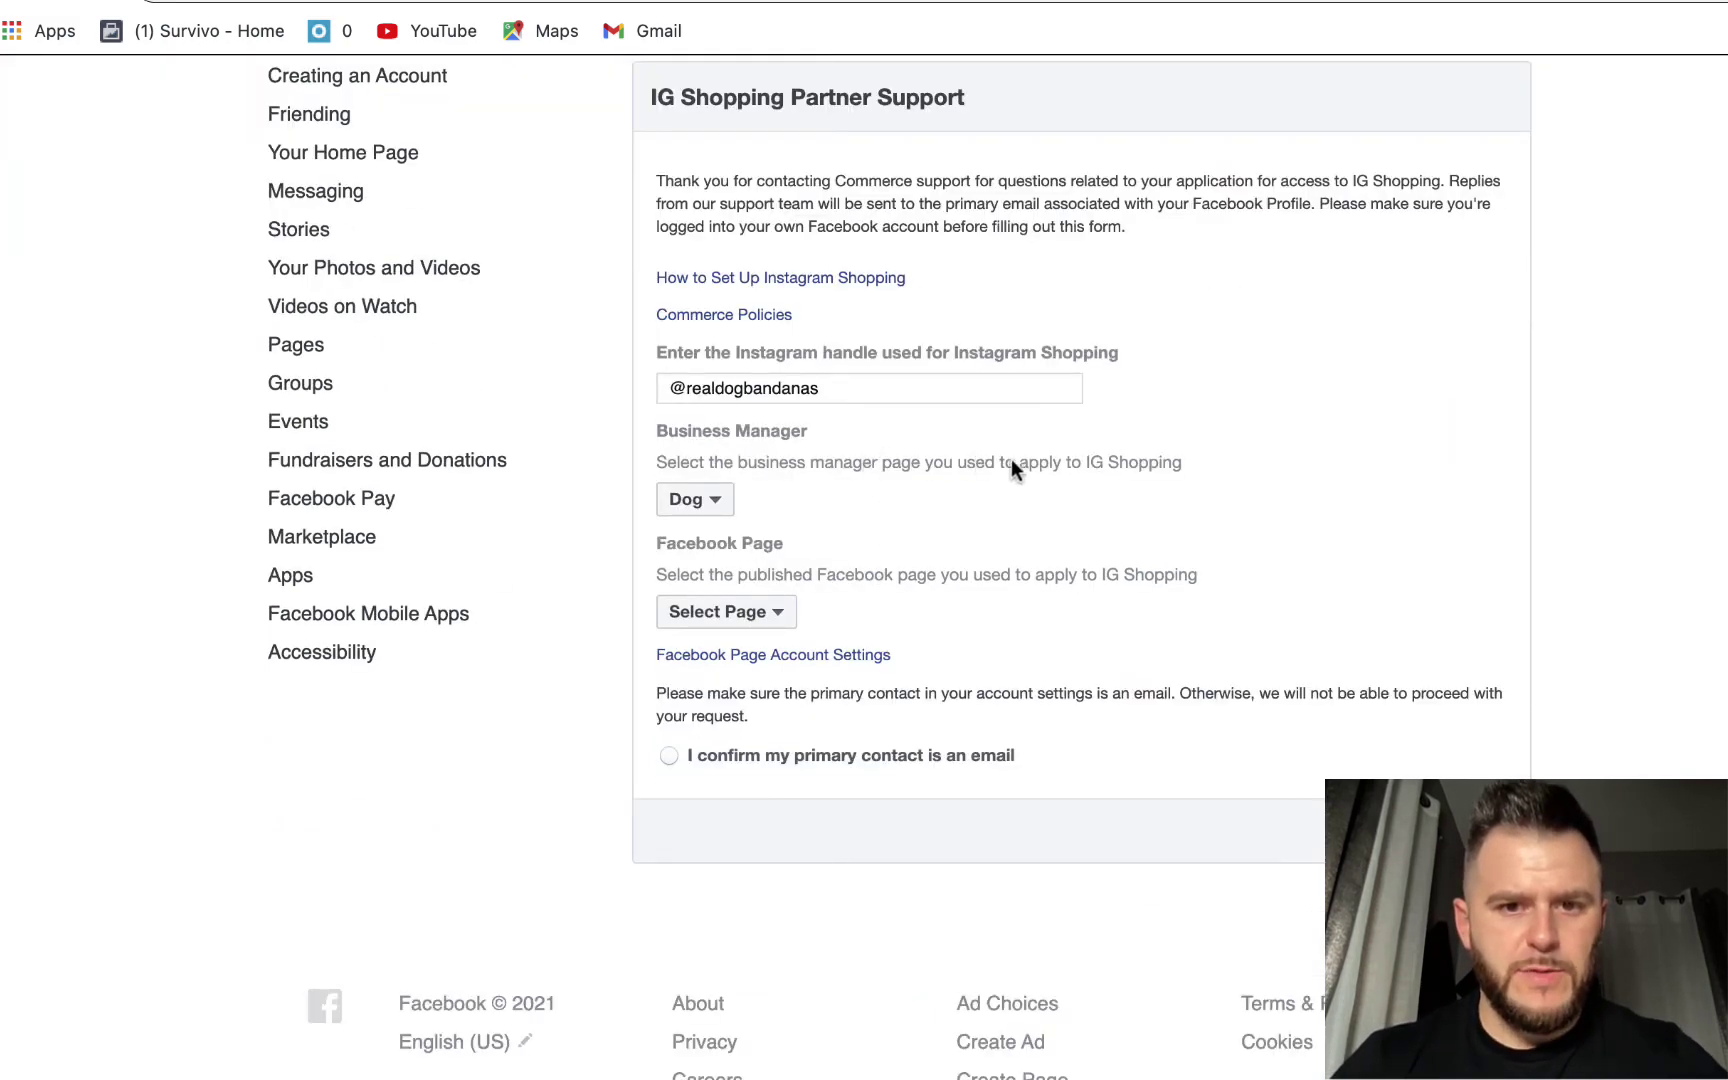
pyautogui.click(721, 617)
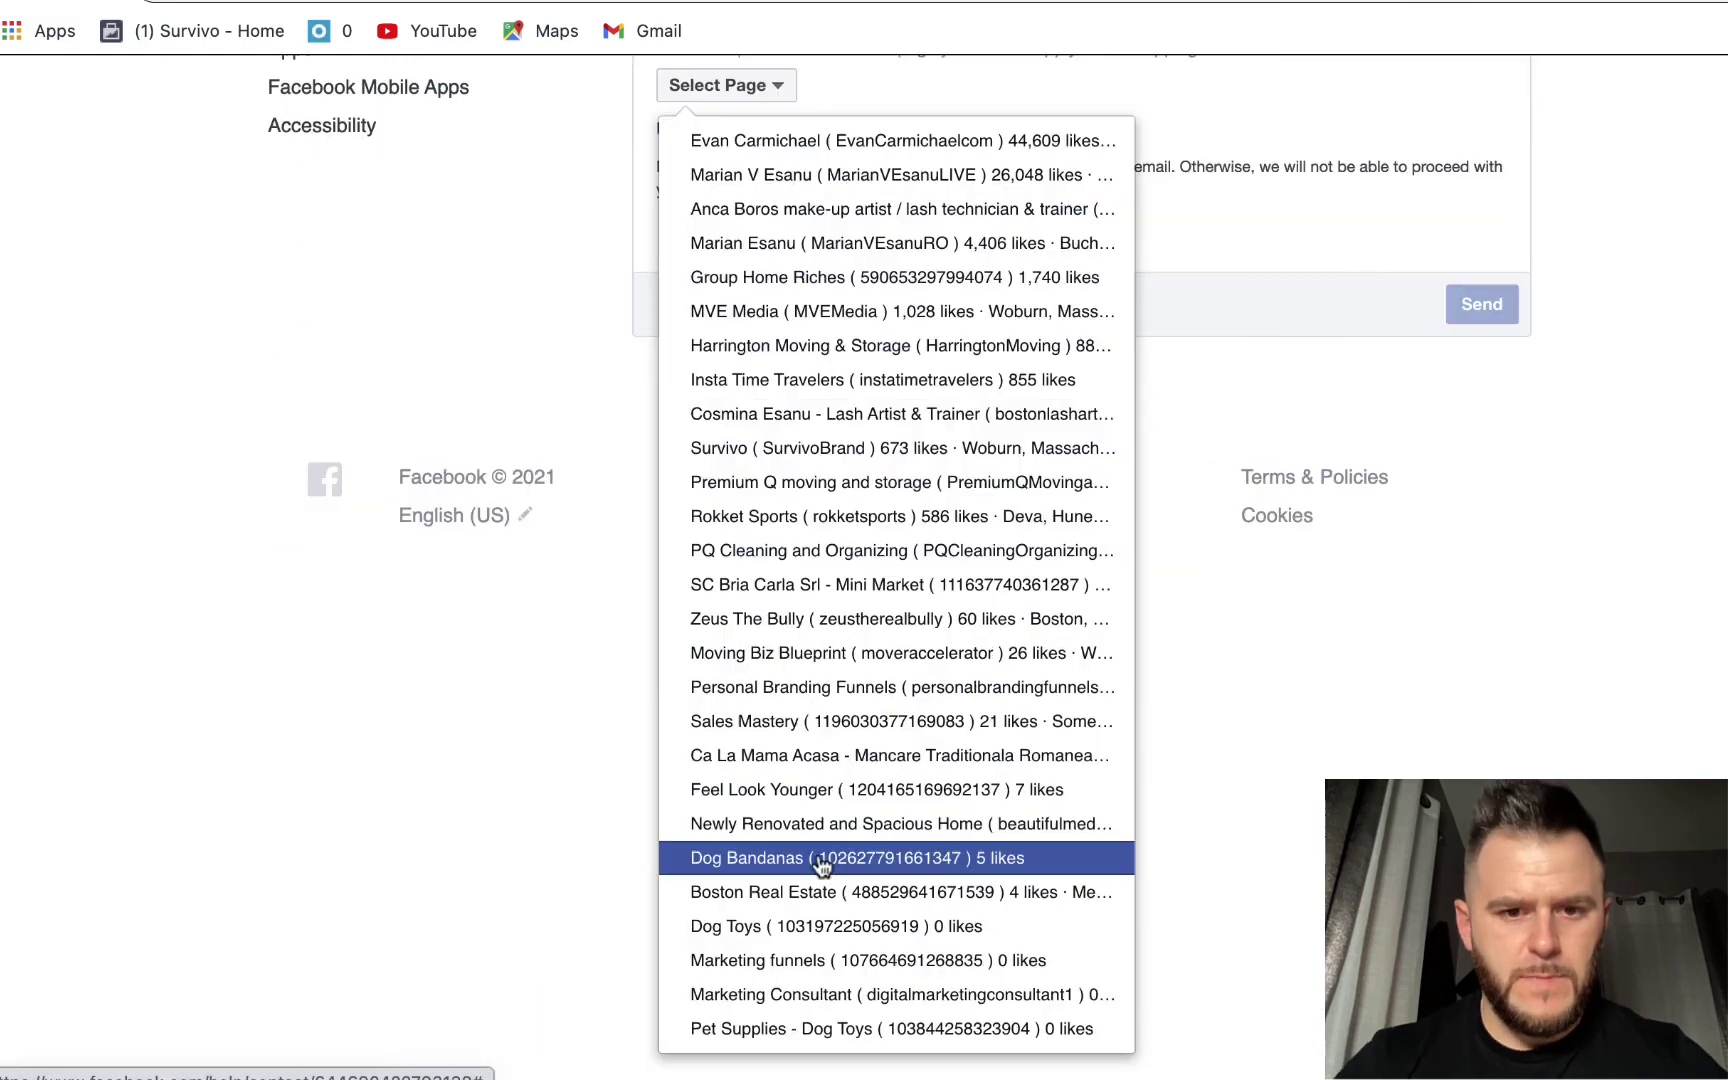
pyautogui.click(816, 870)
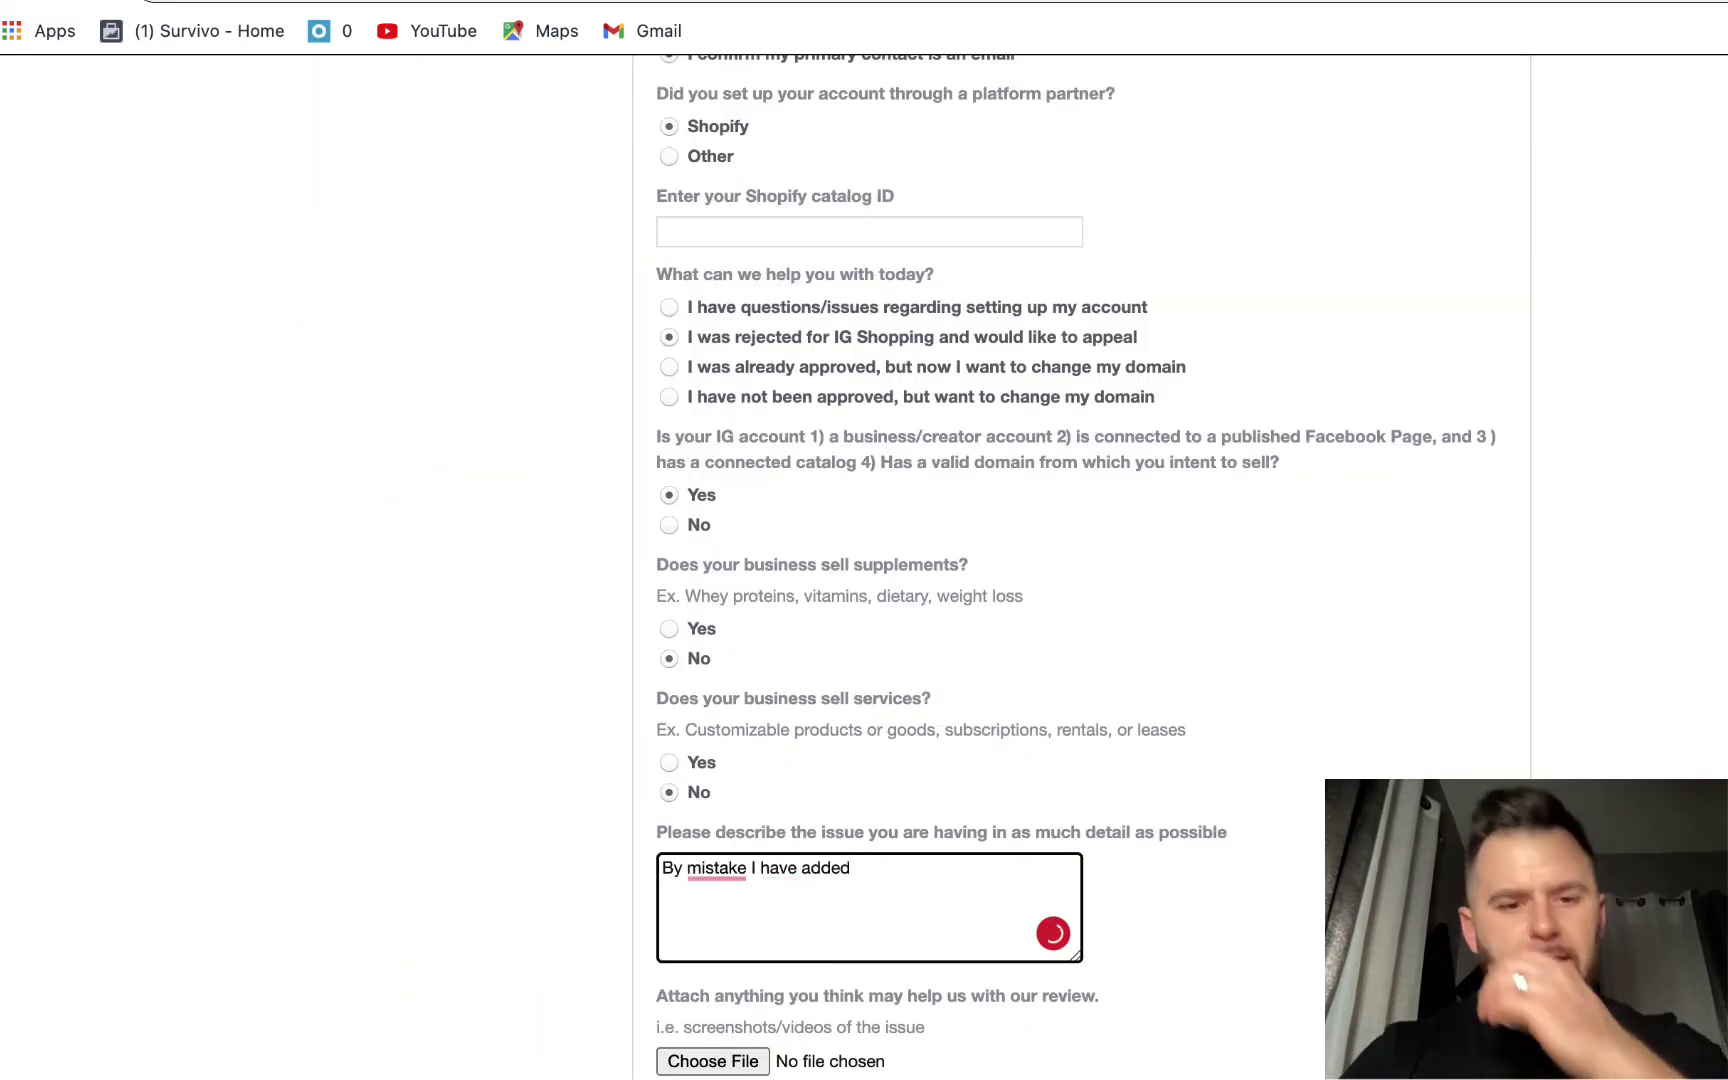
# - Accept the comma suggestion and write that the checkout URL was an Amazon link instead of Shopify's integration
pyautogui.moveTo(713, 860)
pyautogui.click(733, 720)
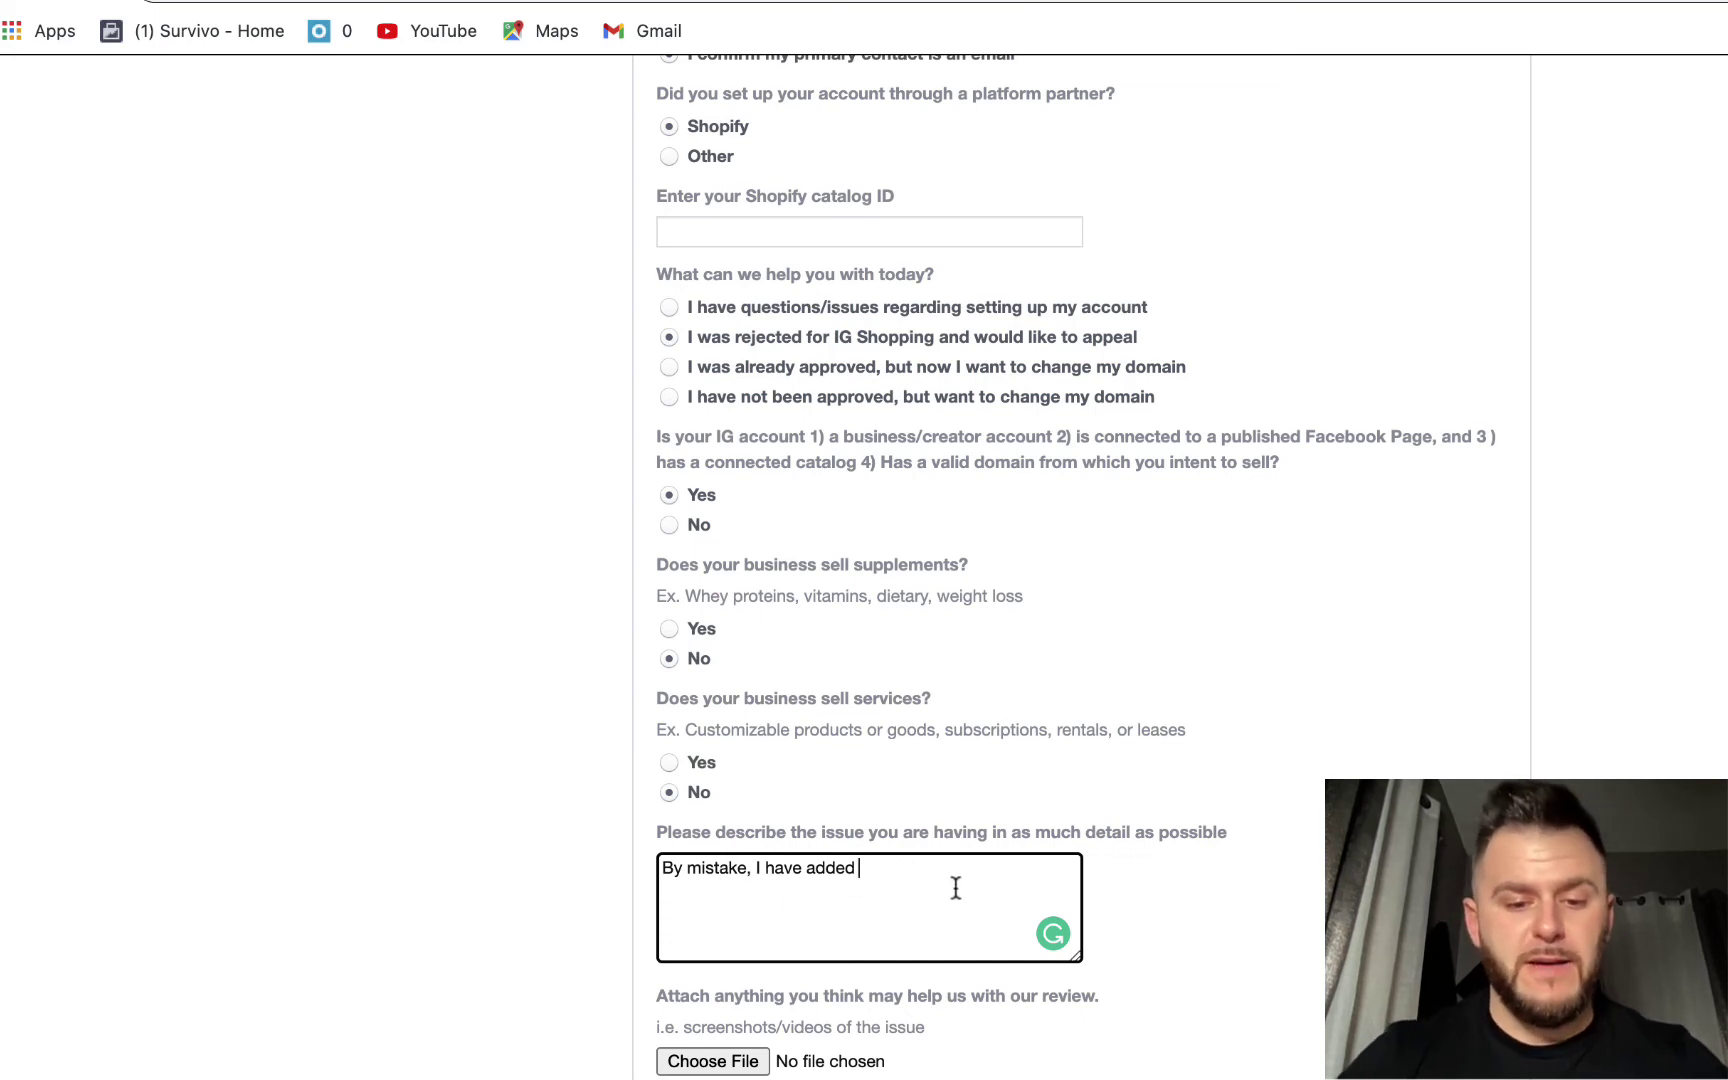
pyautogui.write('the check ou')
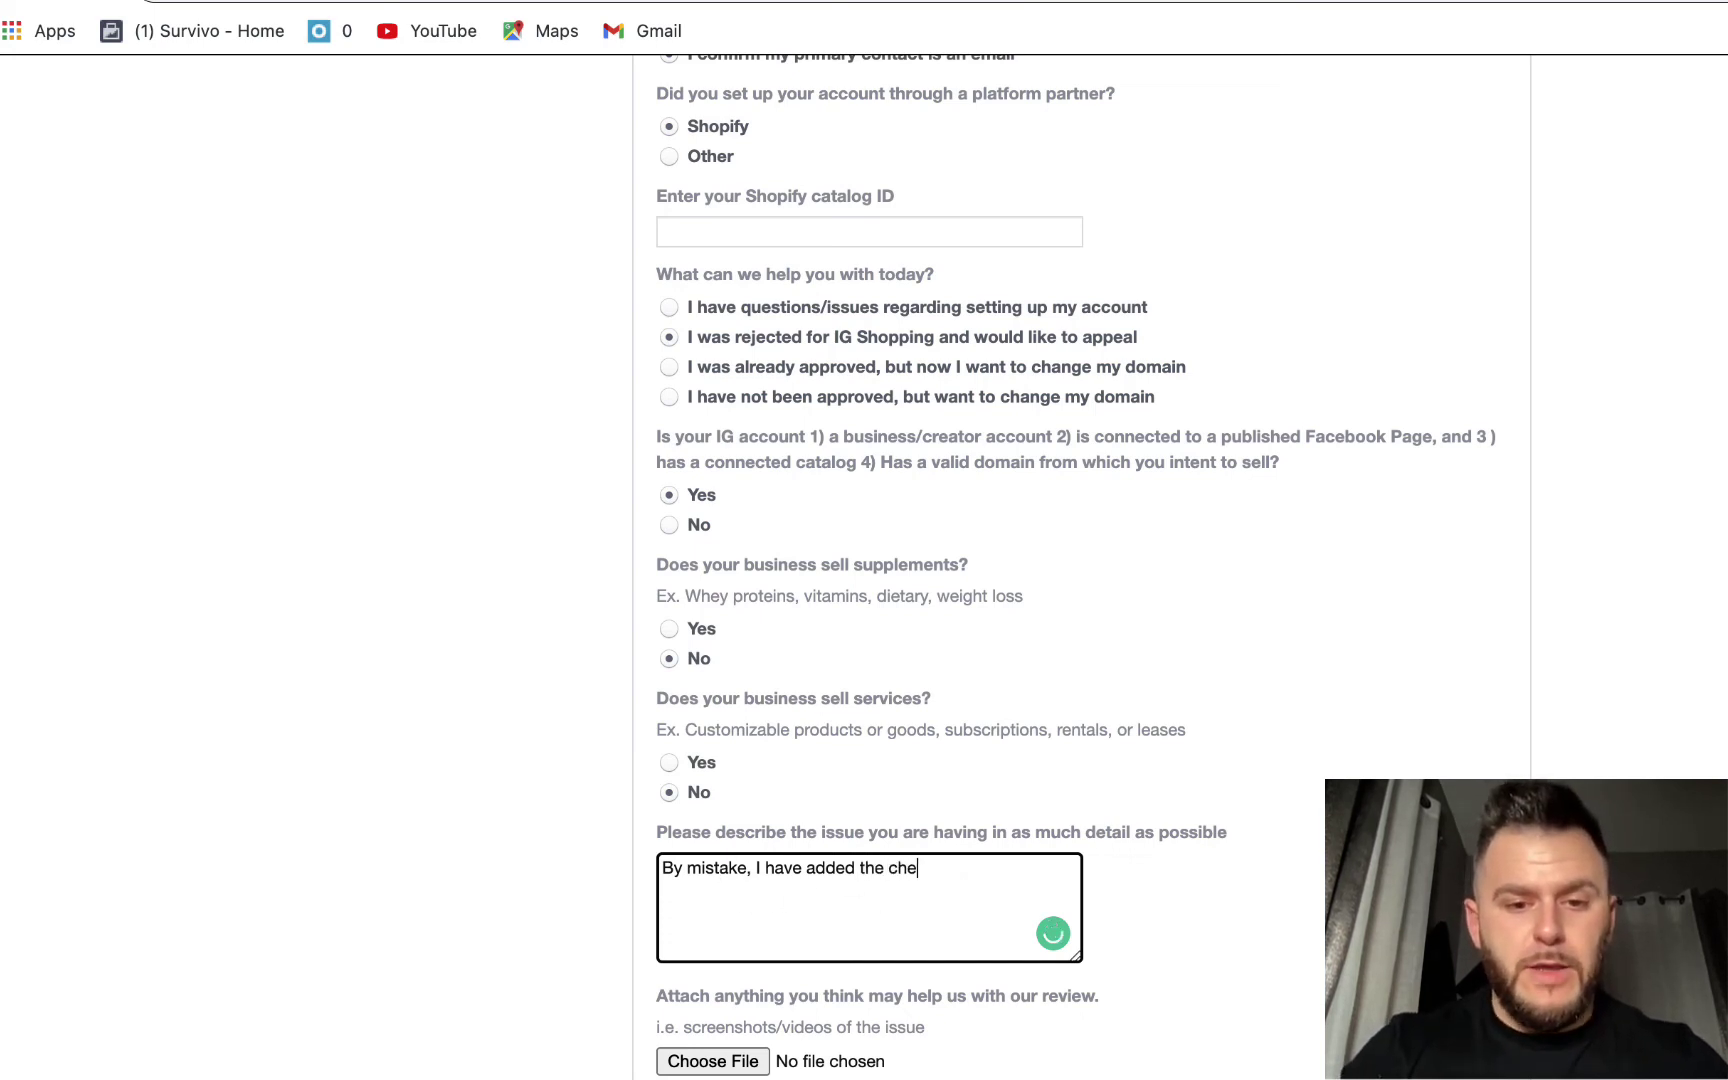
pyautogui.press('BackSpace')
pyautogui.press('BackSpace')
pyautogui.press('BackSpace')
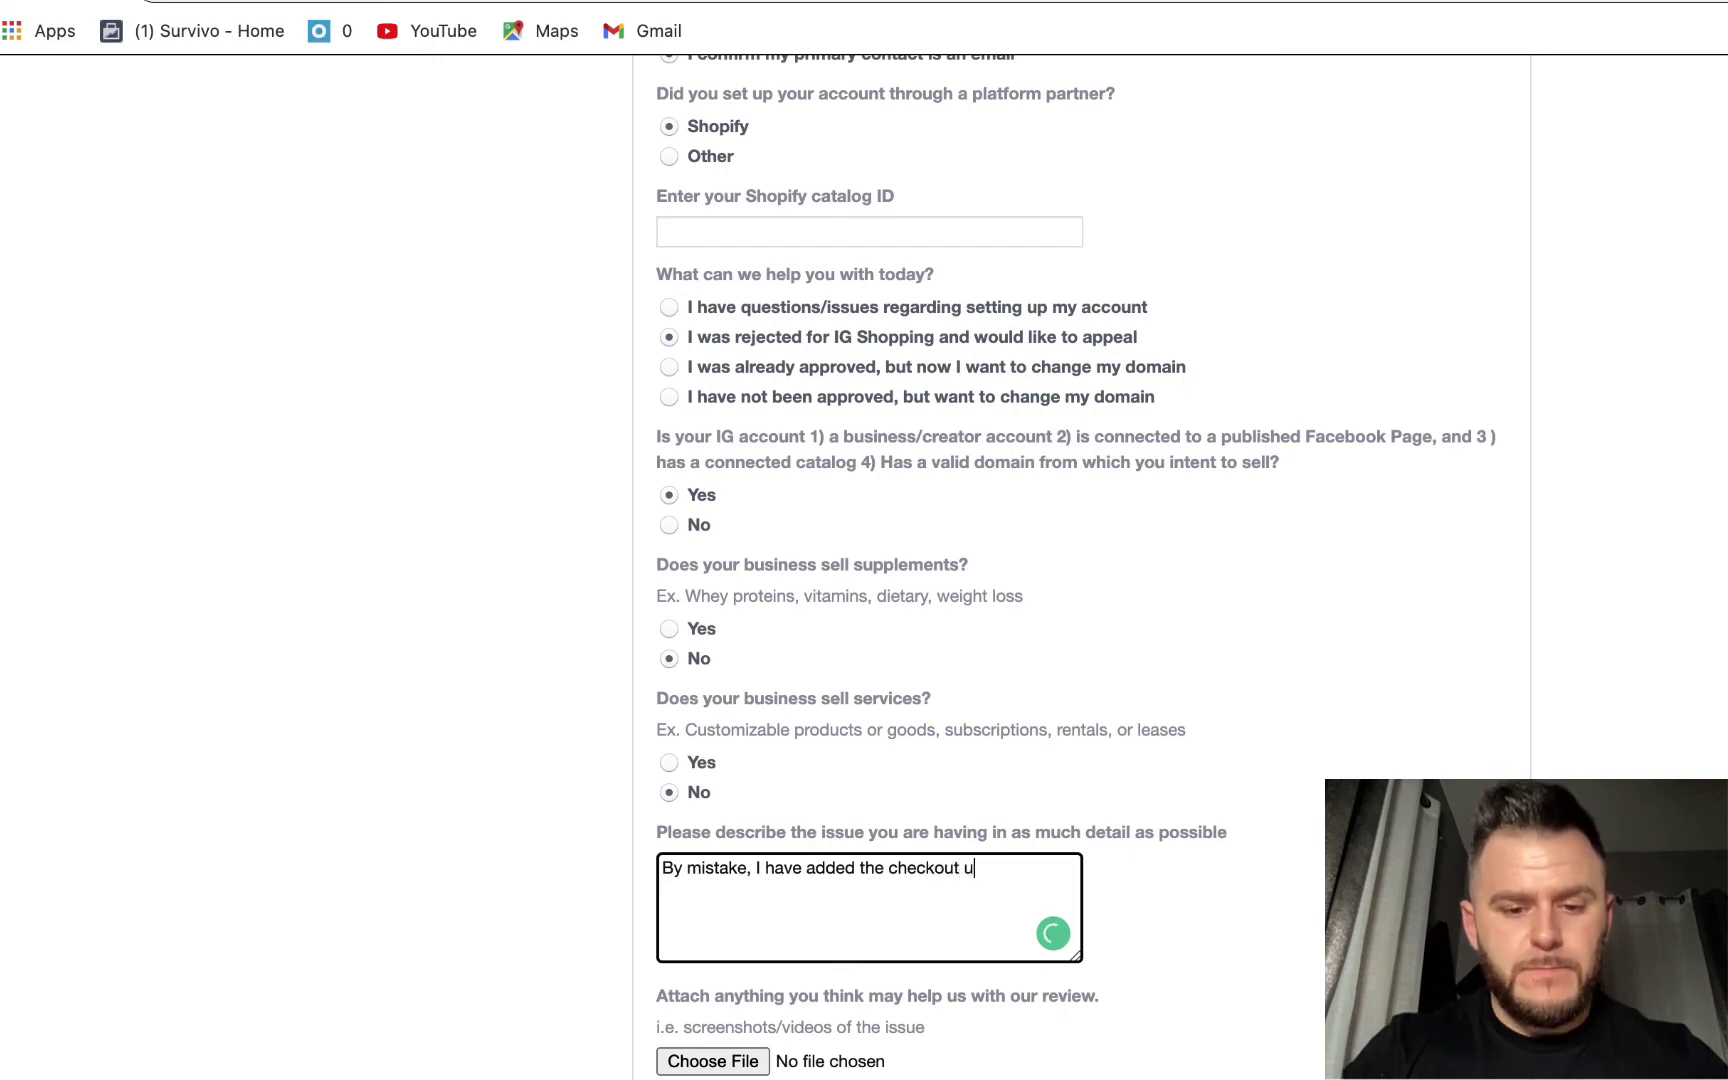
pyautogui.write('out url as ')
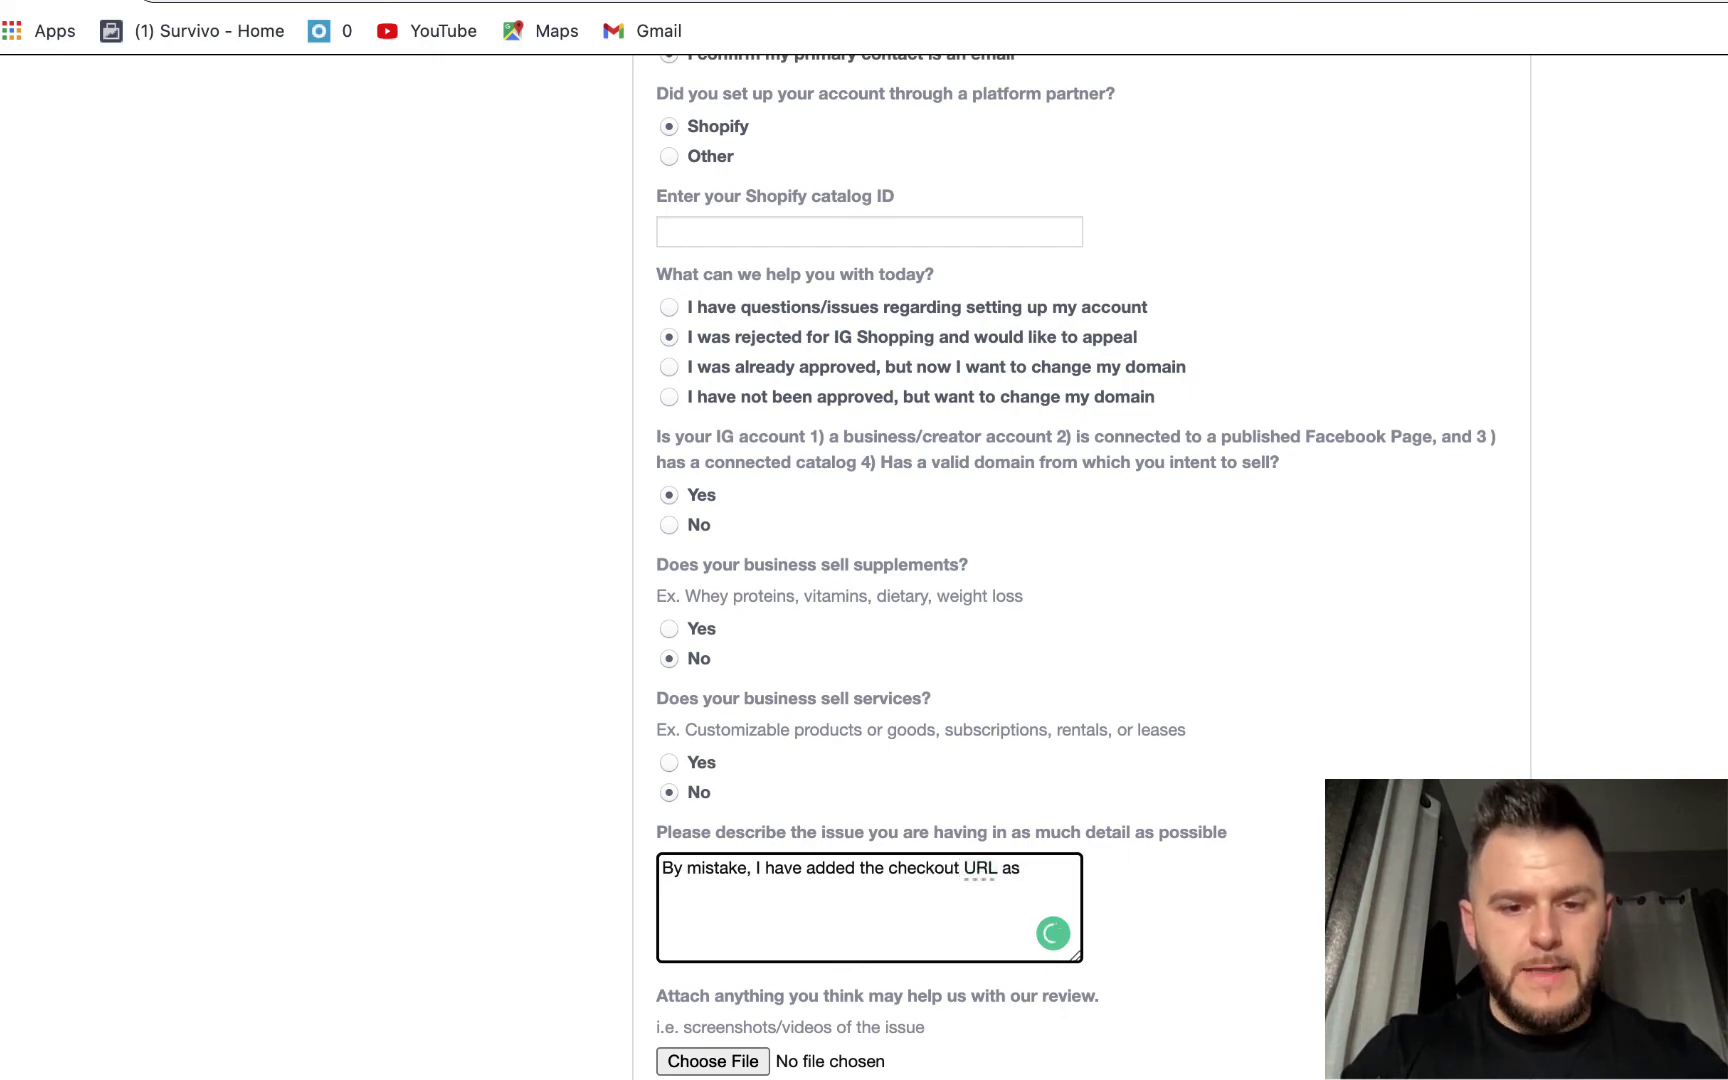
pyautogui.write('ana')
pyautogui.press('BackSpace')
pyautogui.press('BackSpace')
pyautogui.write('Ama')
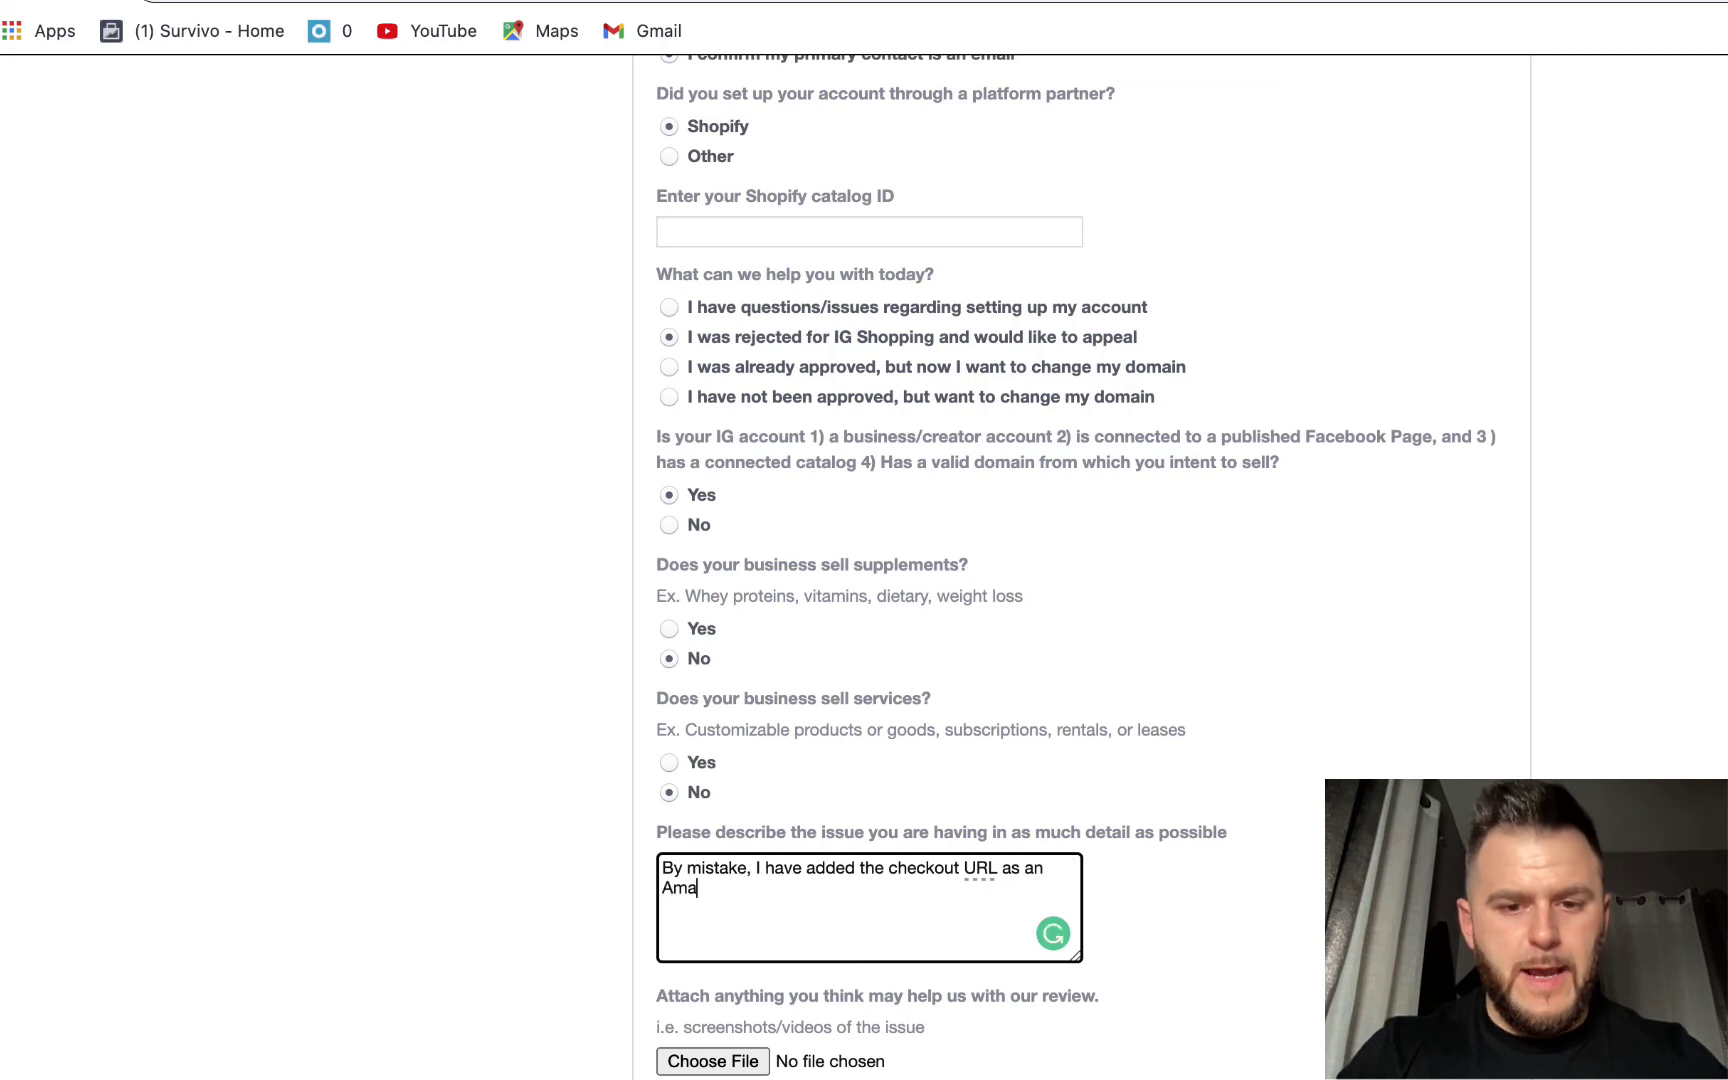
pyautogui.write('zon link inst')
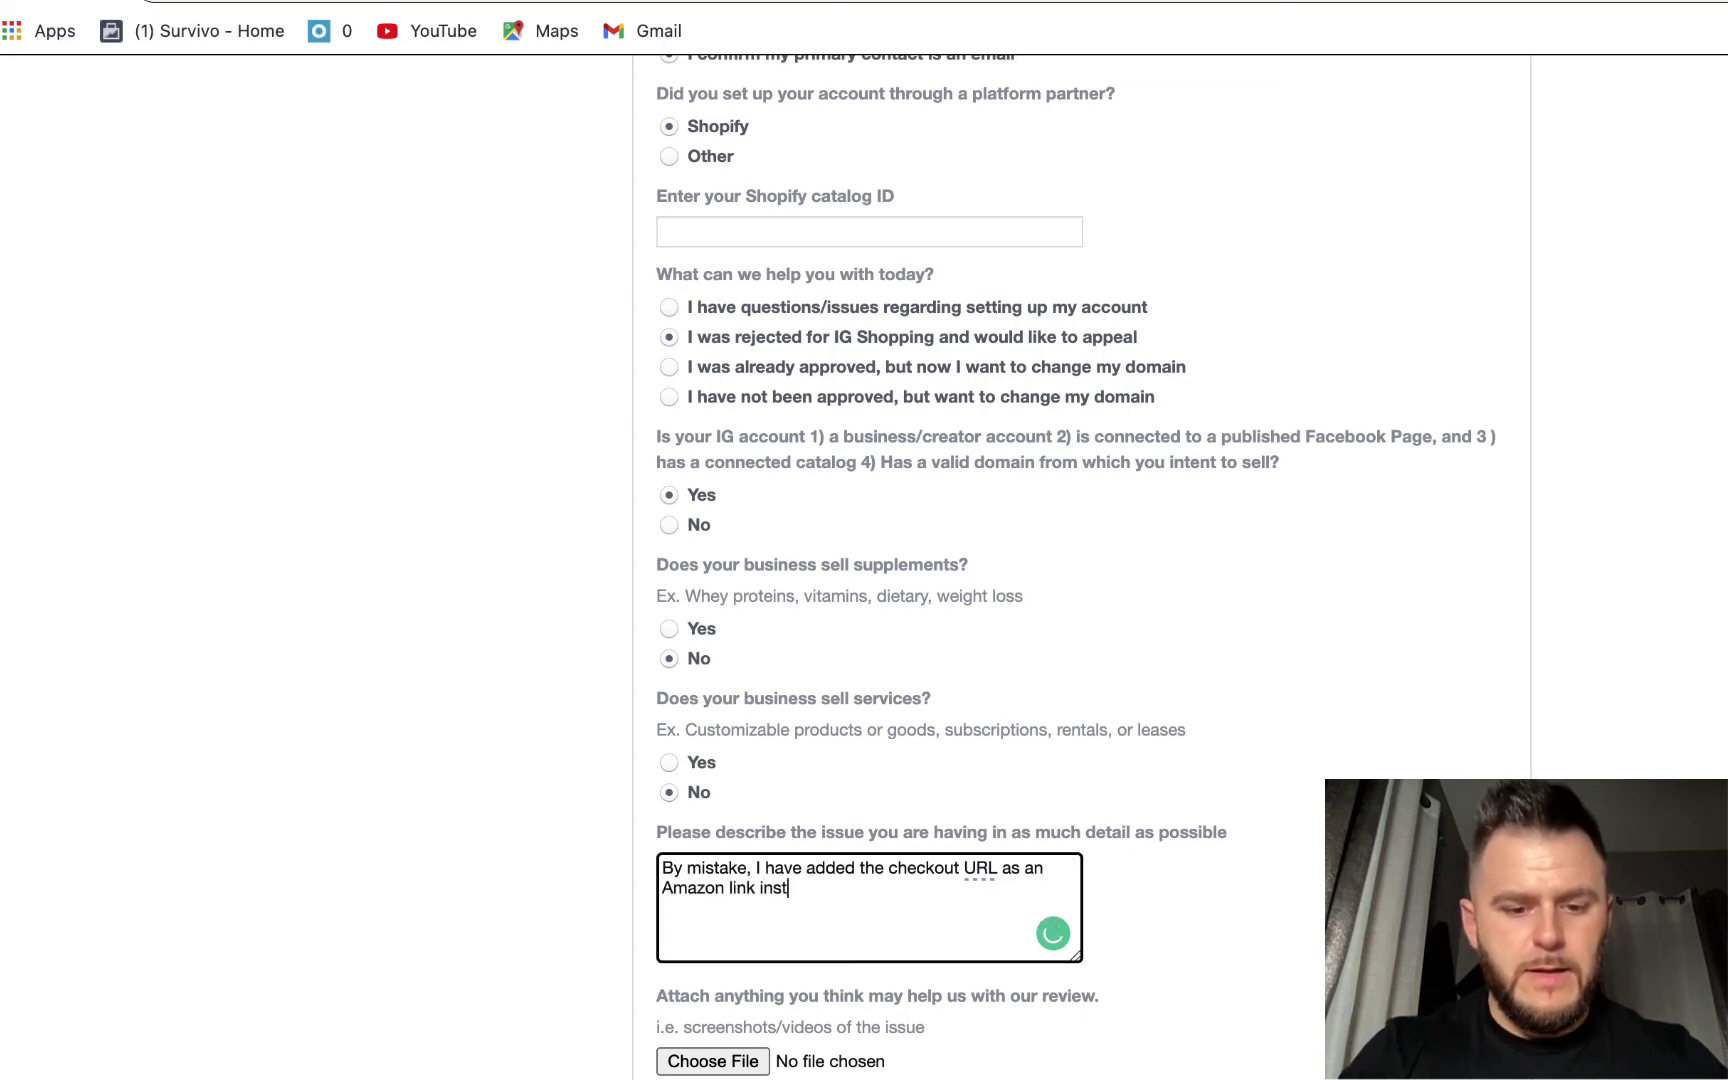
pyautogui.write('ea')
pyautogui.press('BackSpace')
pyautogui.write('ea')
pyautogui.write('d of using th')
pyautogui.write('e Shopify integr')
pyautogui.write('atio')
pyautogui.write('native')
# - Add that it's now corrected and request IG shop approval as a physical dog-supplies product
pyautogui.click(838, 907)
pyautogui.write('. I have n')
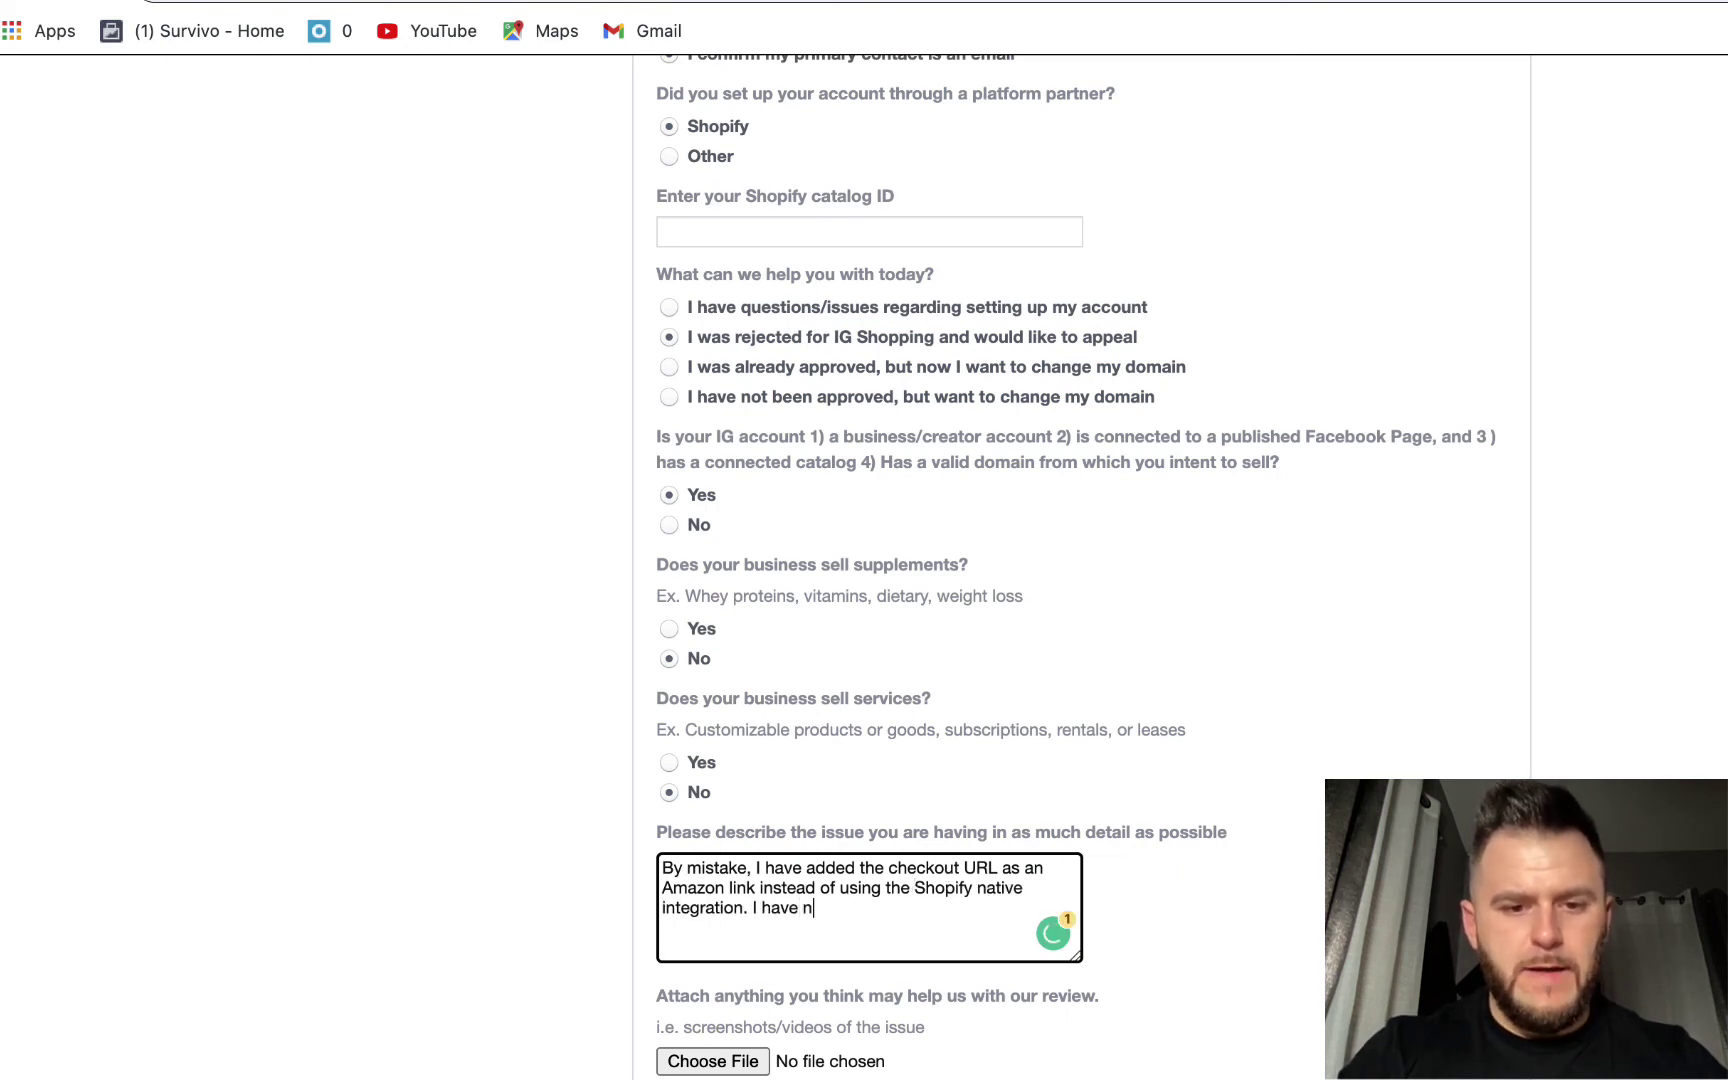
pyautogui.write('ow corrected it')
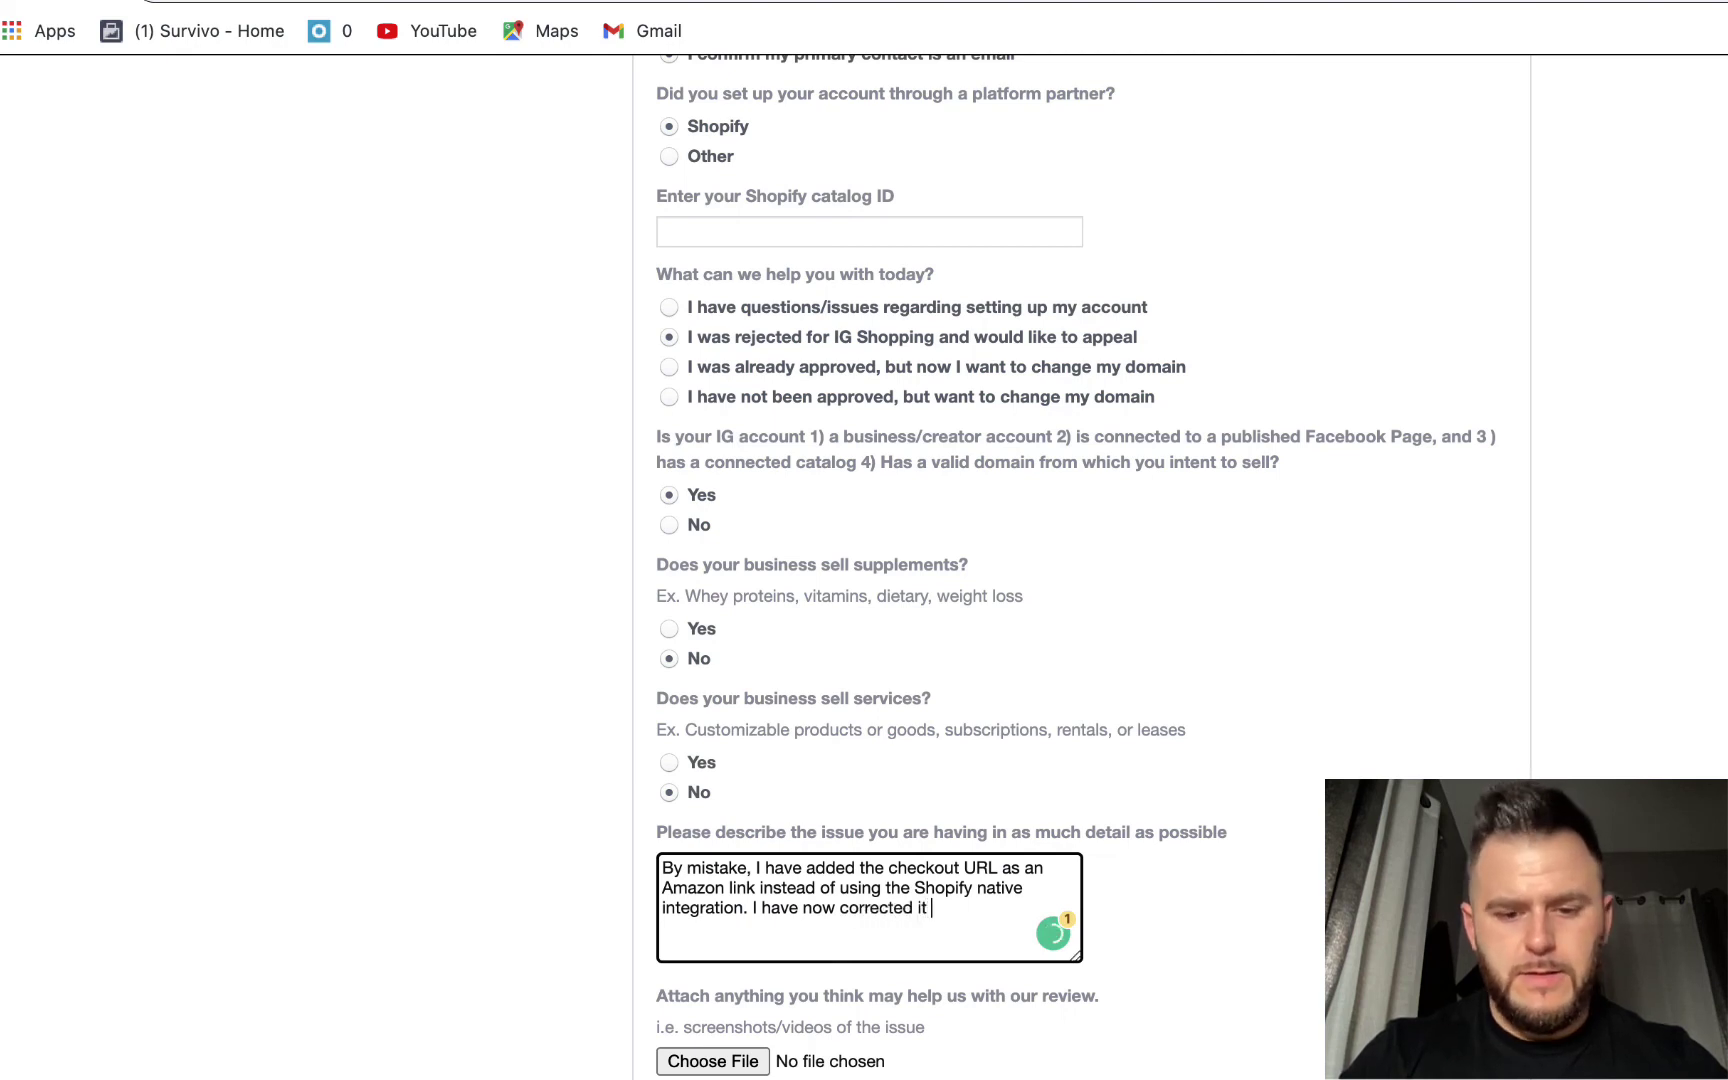
pyautogui.write(' and I would like to get the IG shop app')
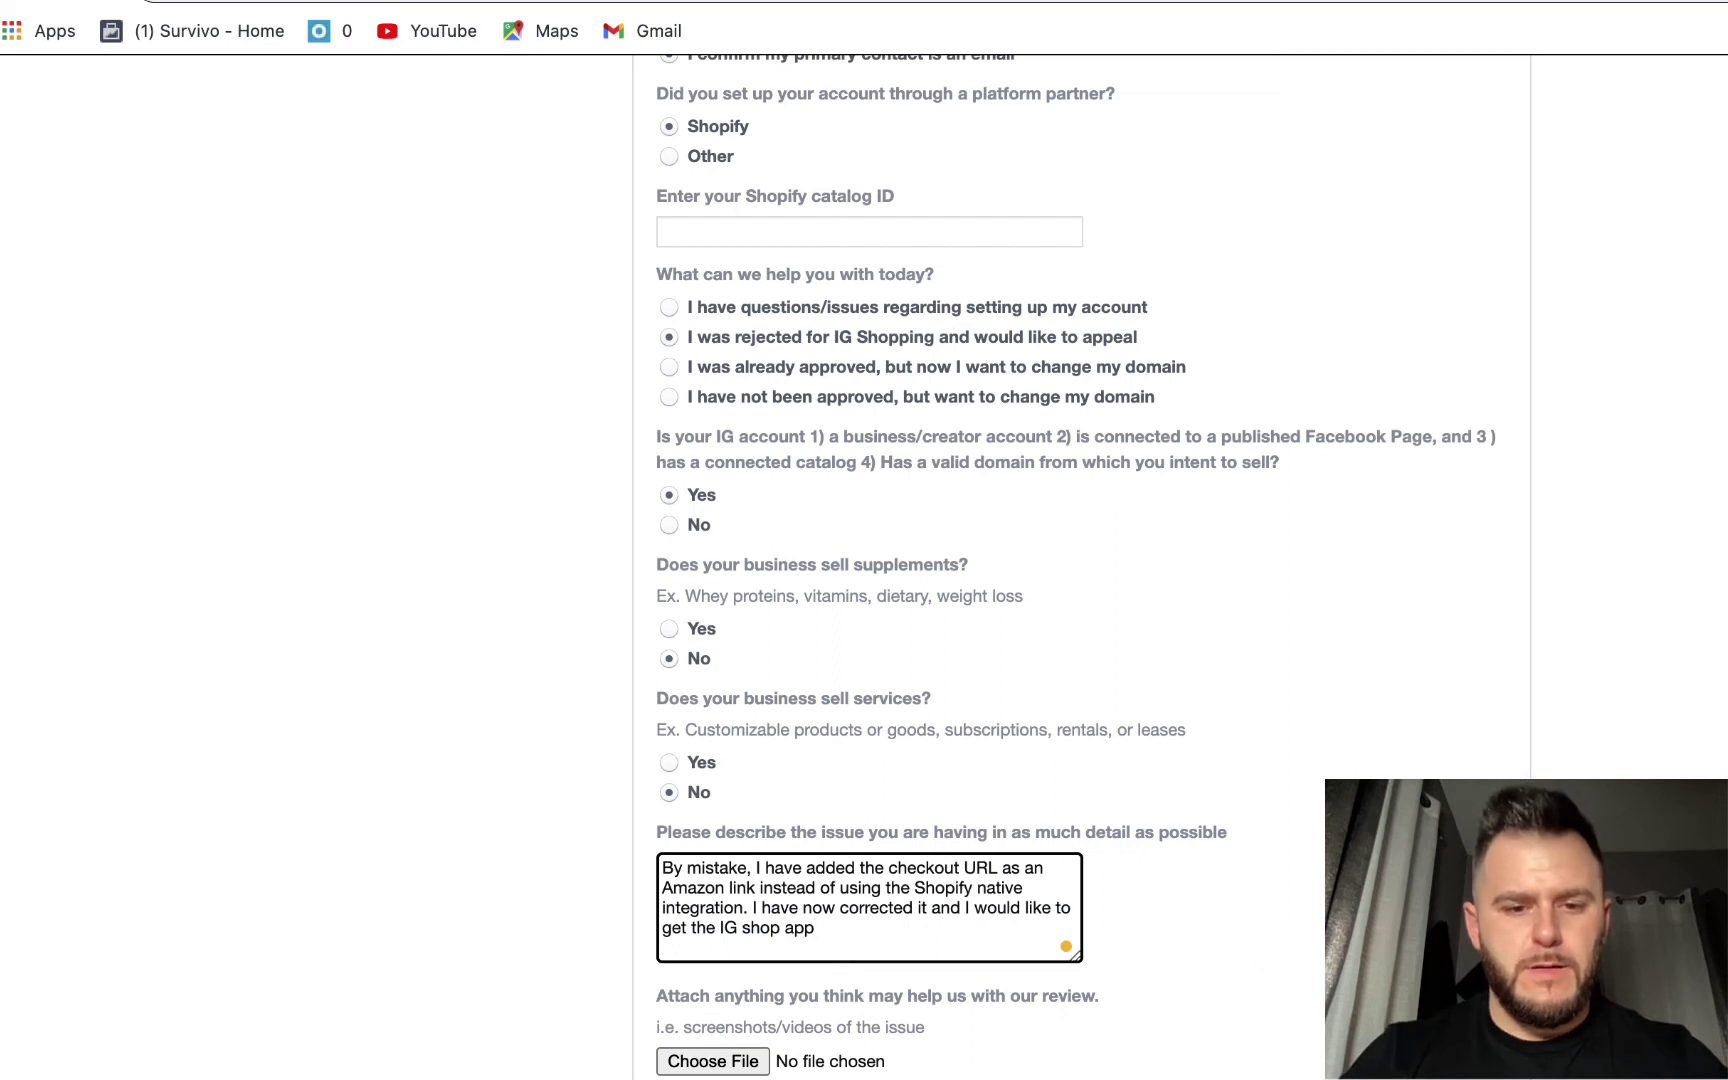
pyautogui.write('ealed')
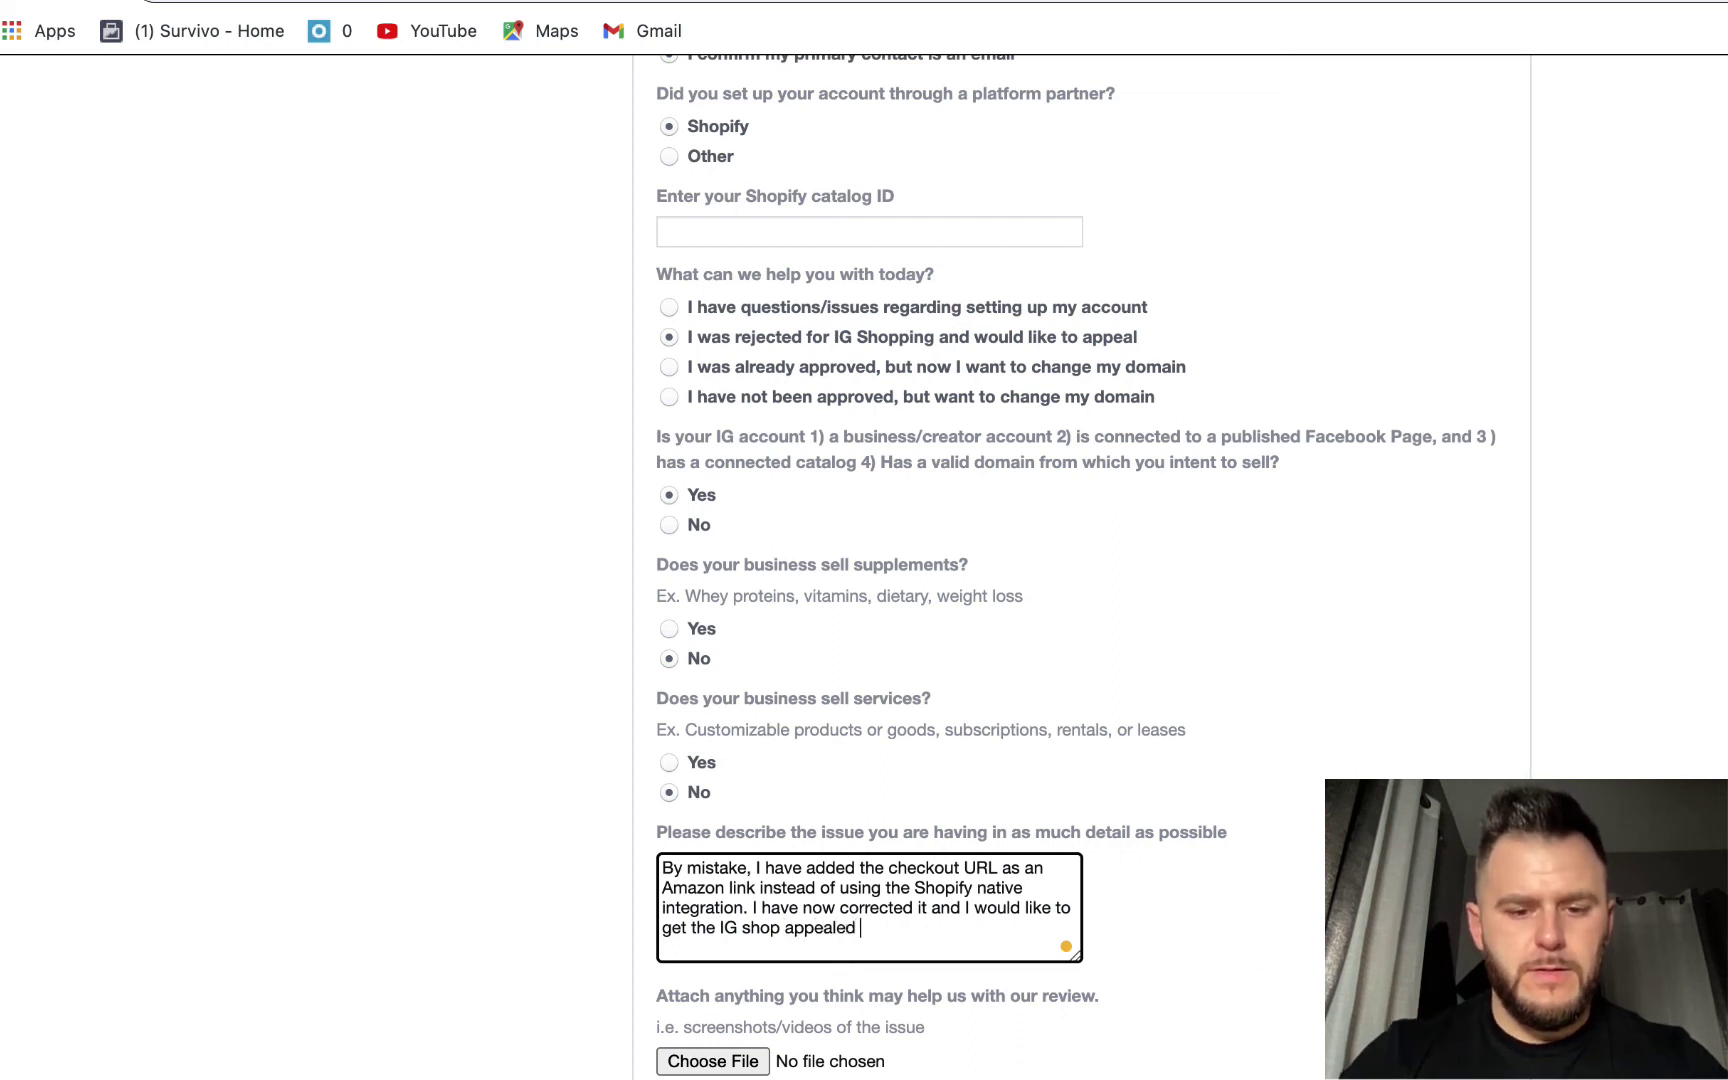
pyautogui.write(' & approved since is a phy')
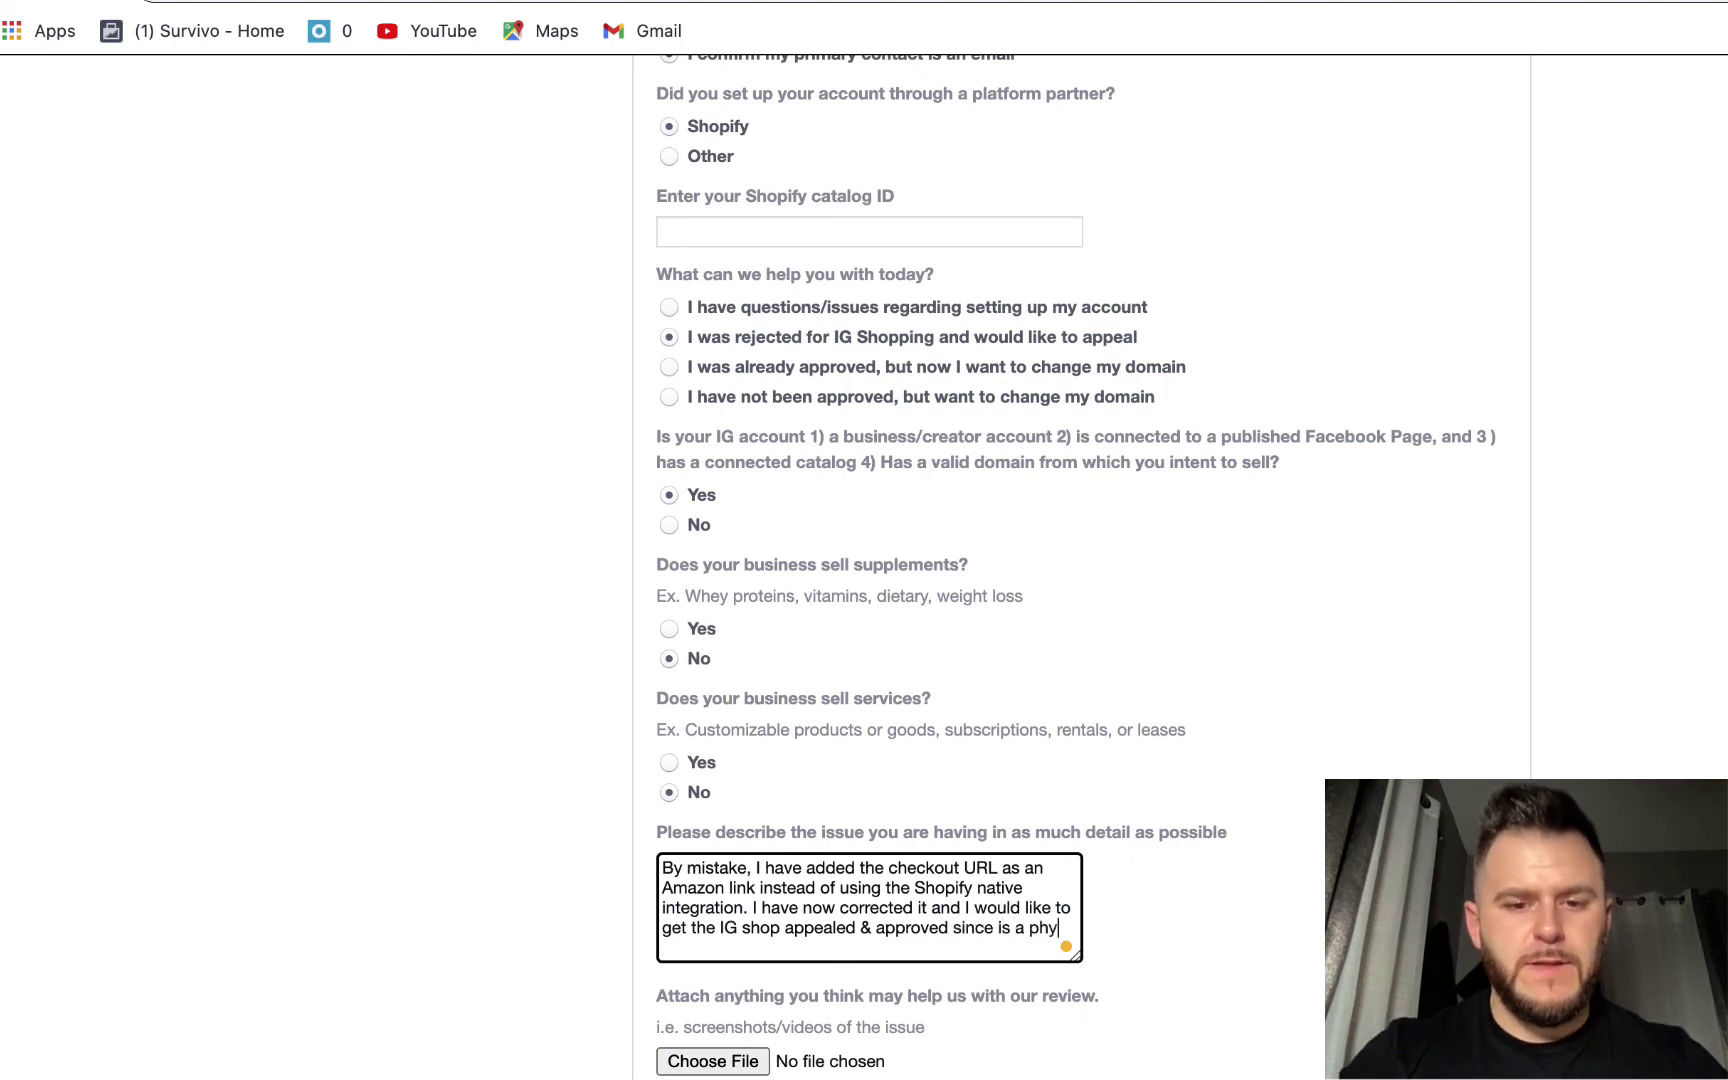
pyautogui.write('sical prod')
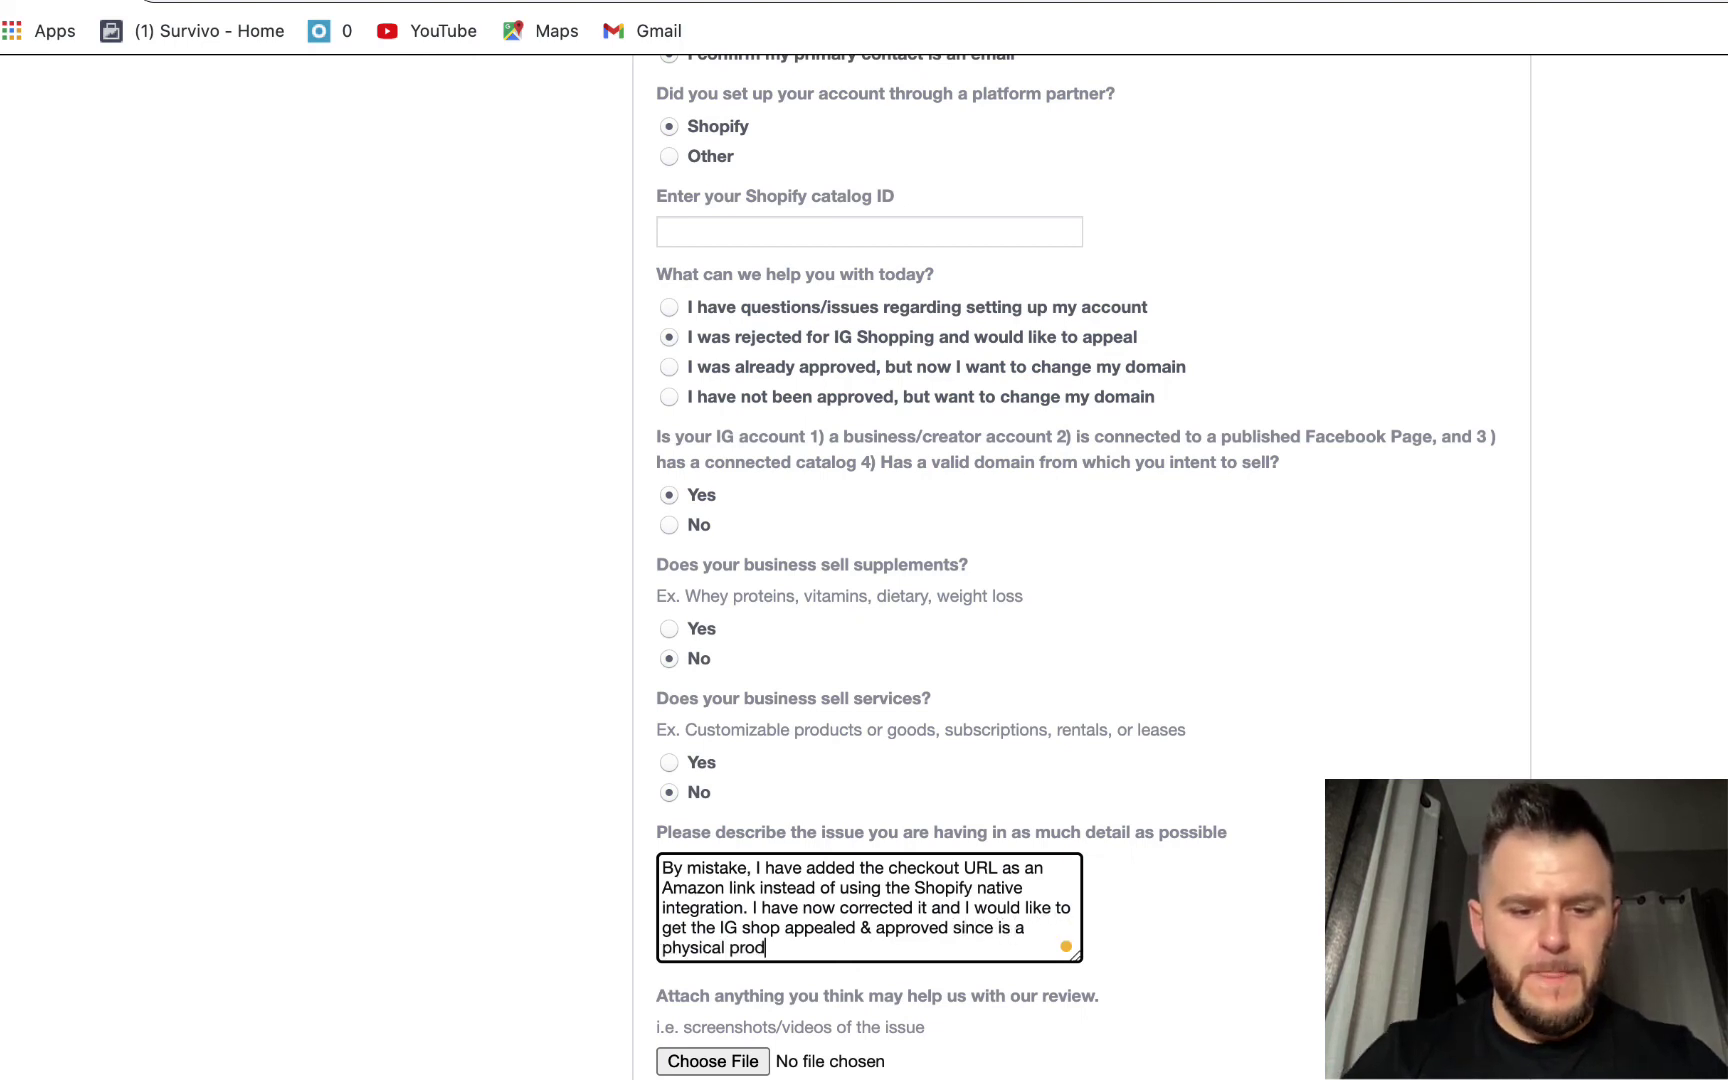
pyautogui.write('uct in the do')
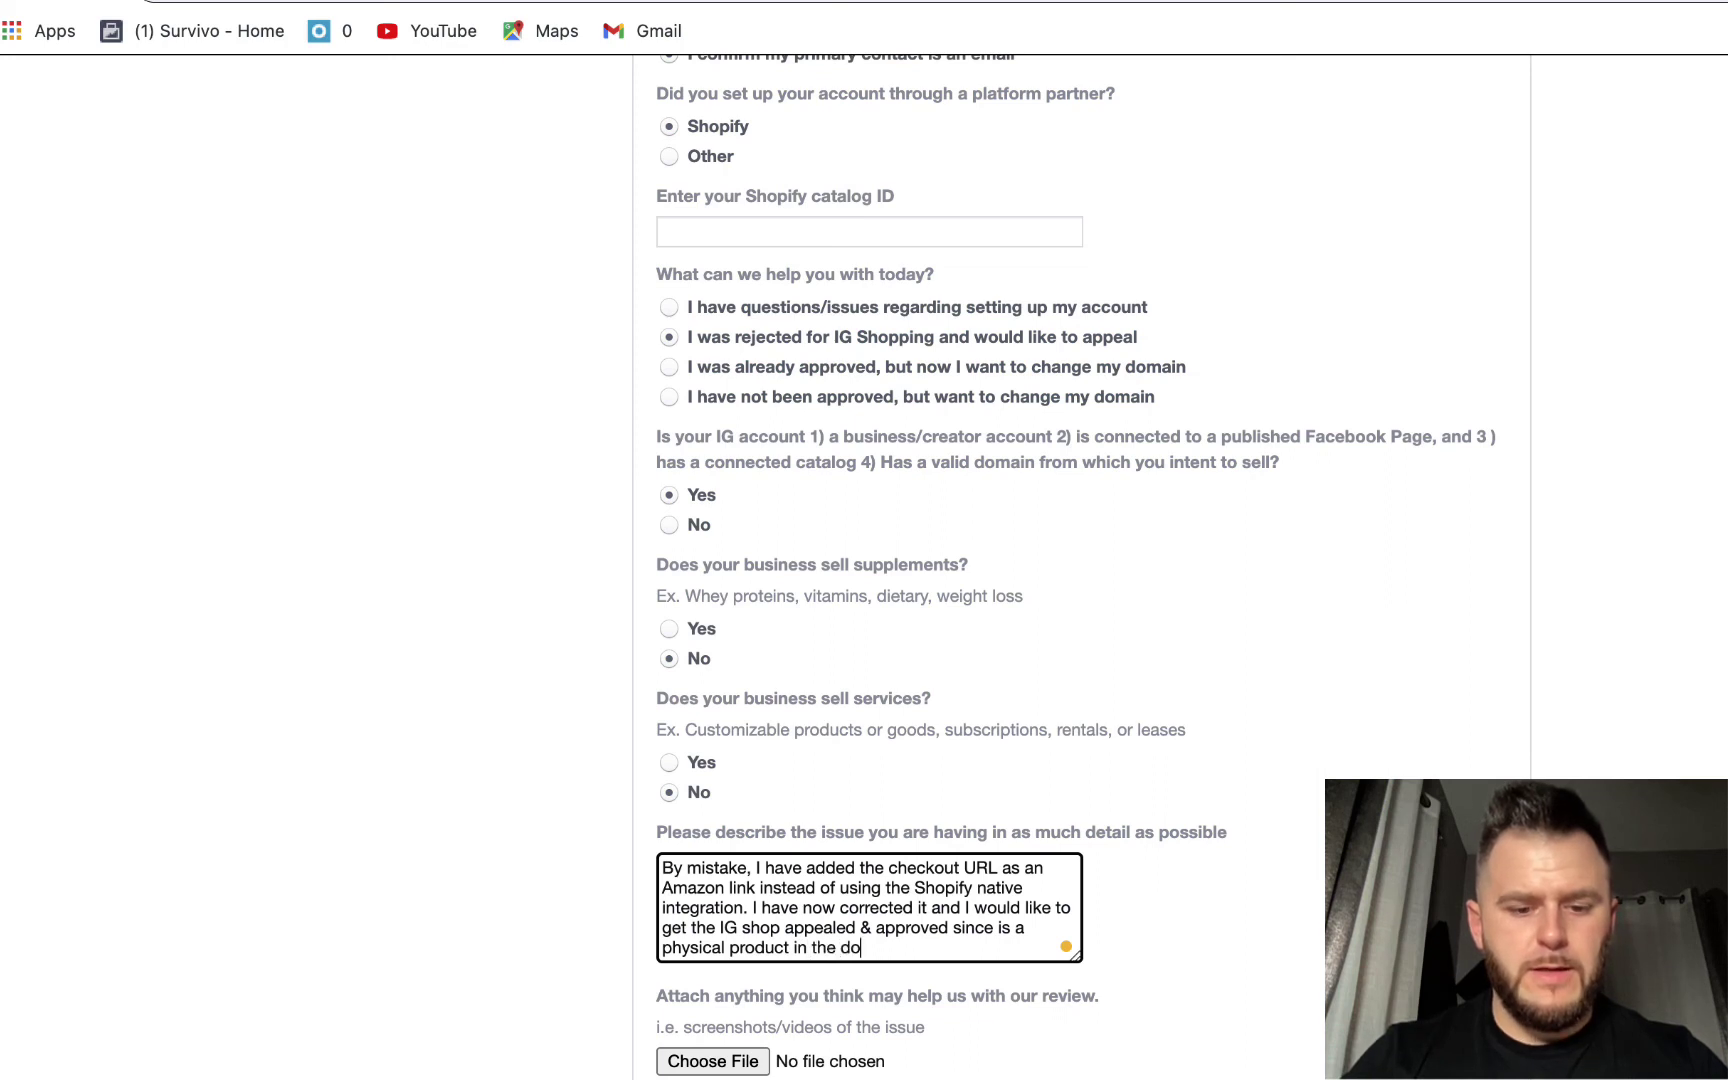
pyautogui.write('g supplies ')
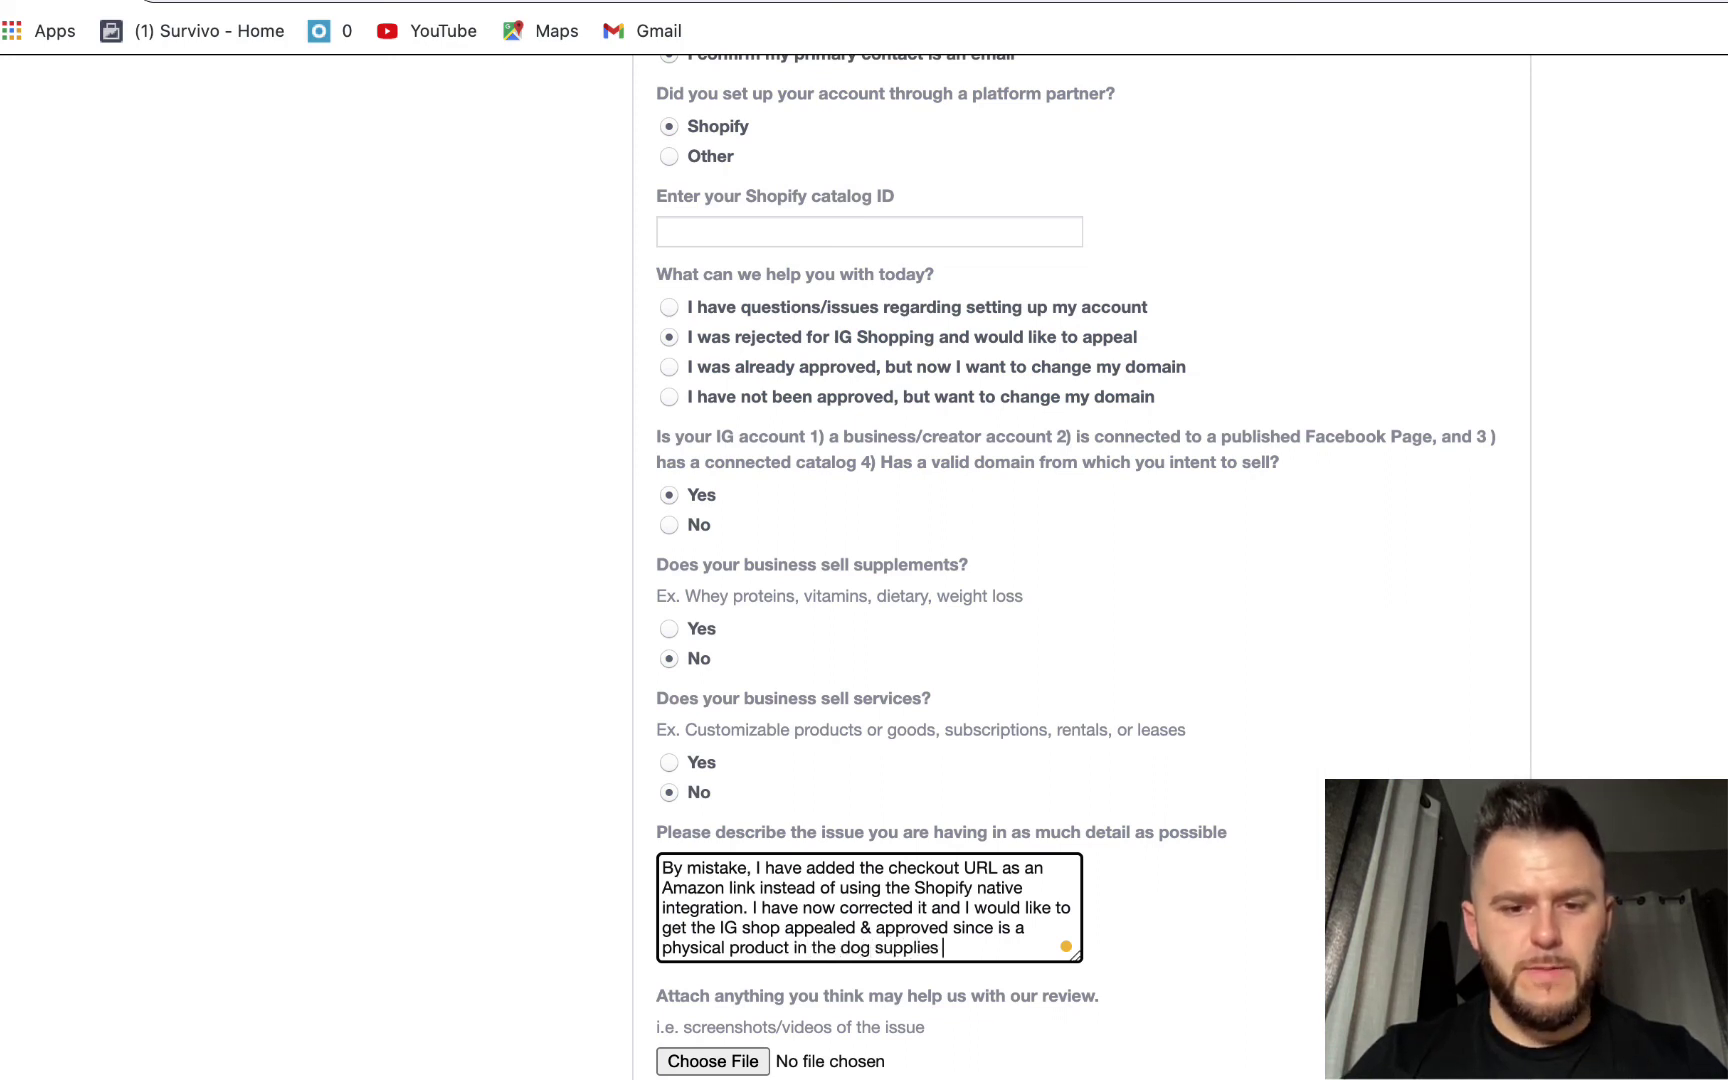
pyautogui.write('niche.')
pyautogui.click(1619, 747)
pyautogui.scroll(-3, 1619, 740)
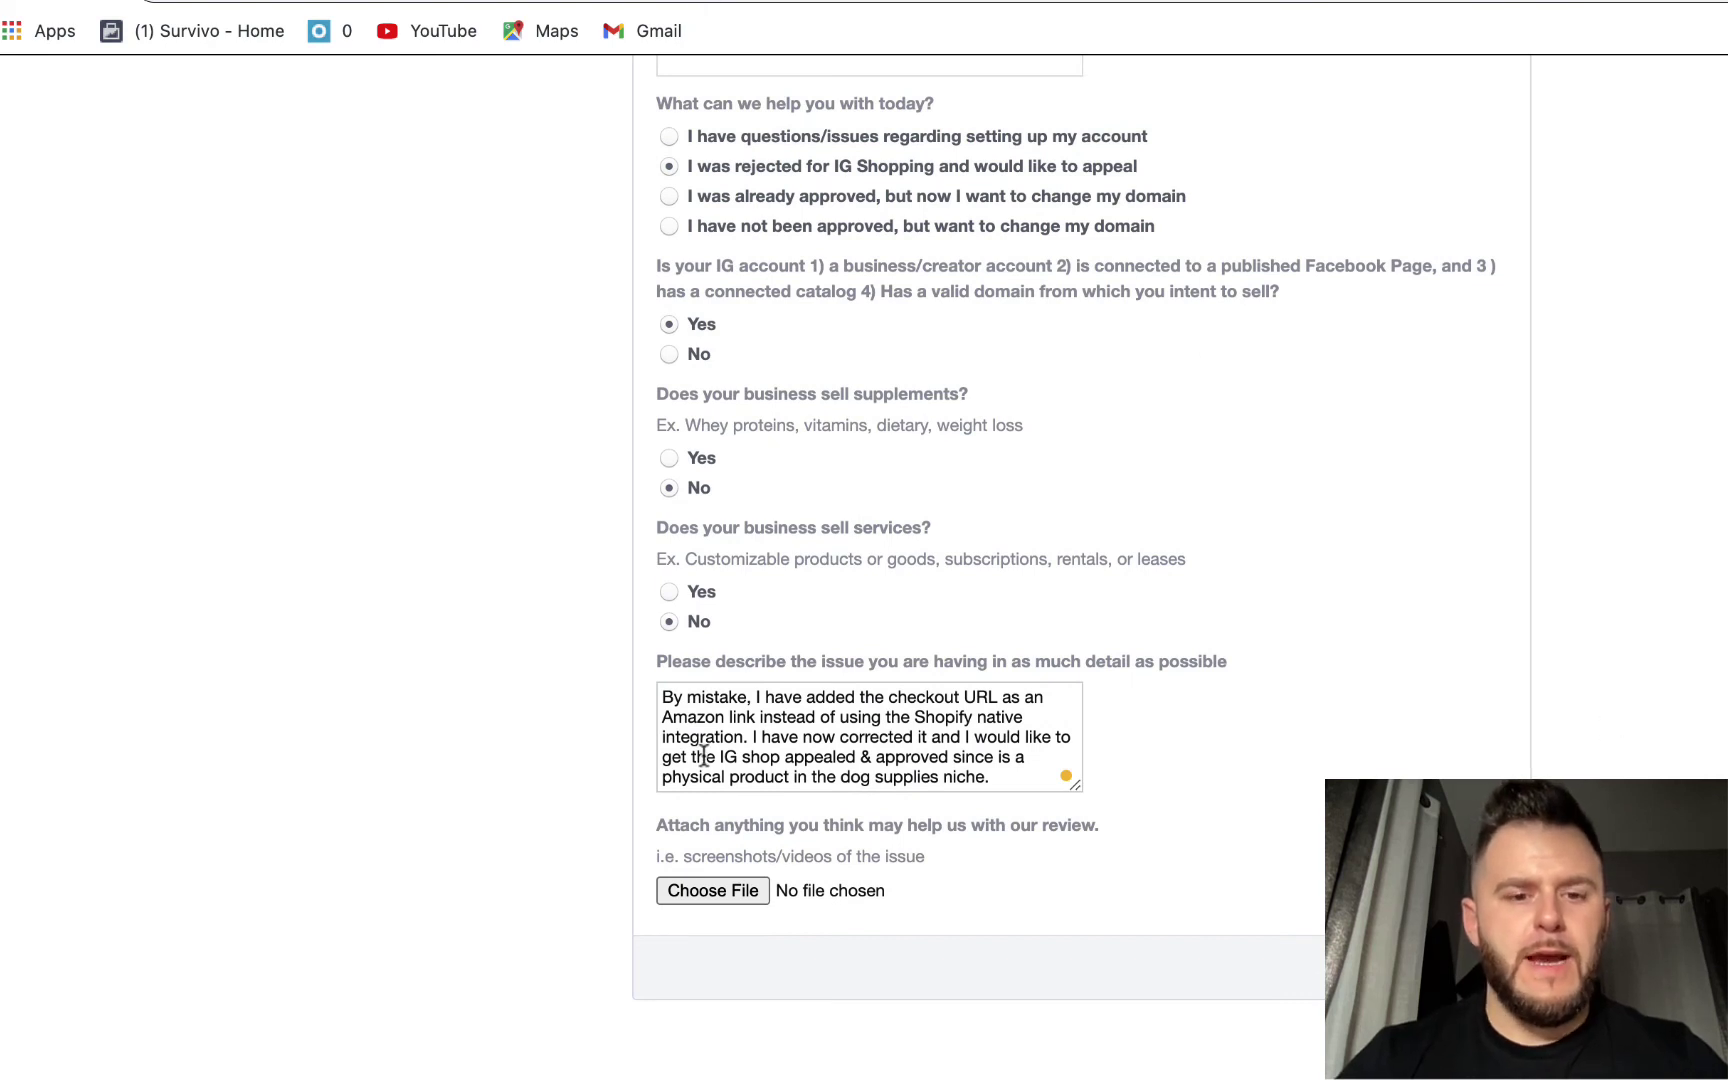
# - Screenshot the dog bandana product card from the Commerce Manager catalog items
pyautogui.click(700, 2)
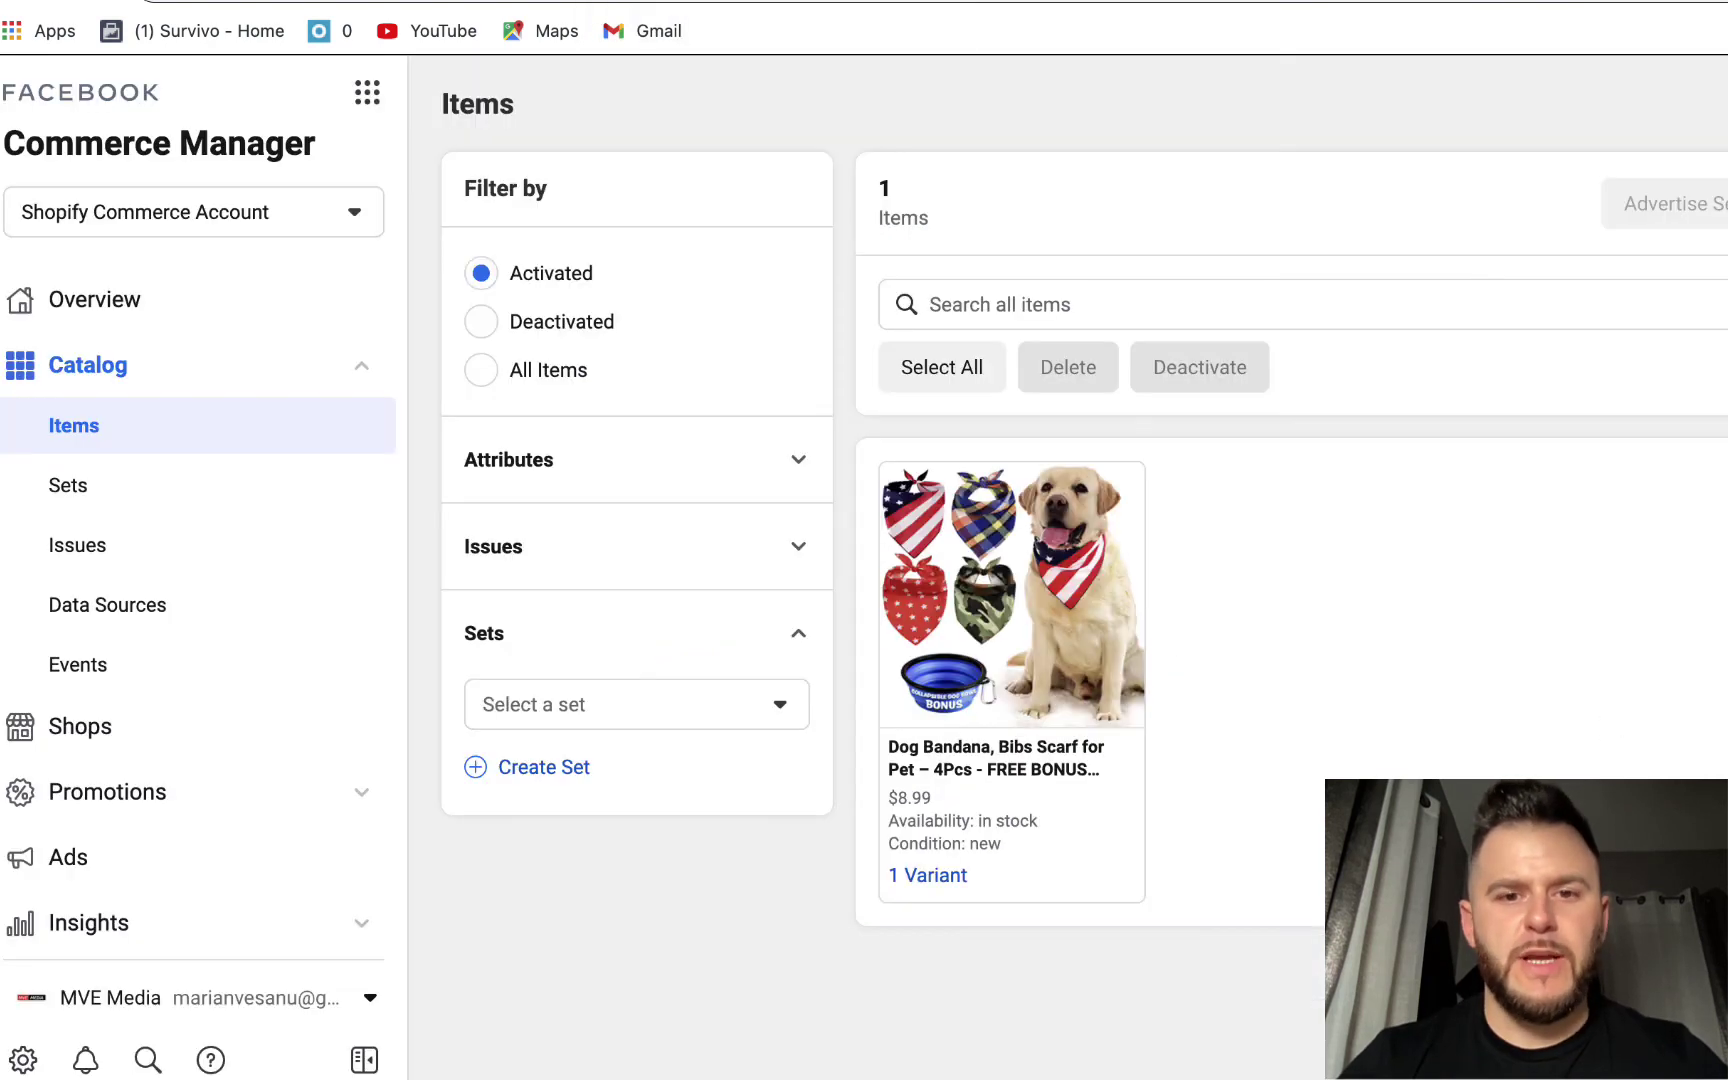
pyautogui.press('super+shift+4')
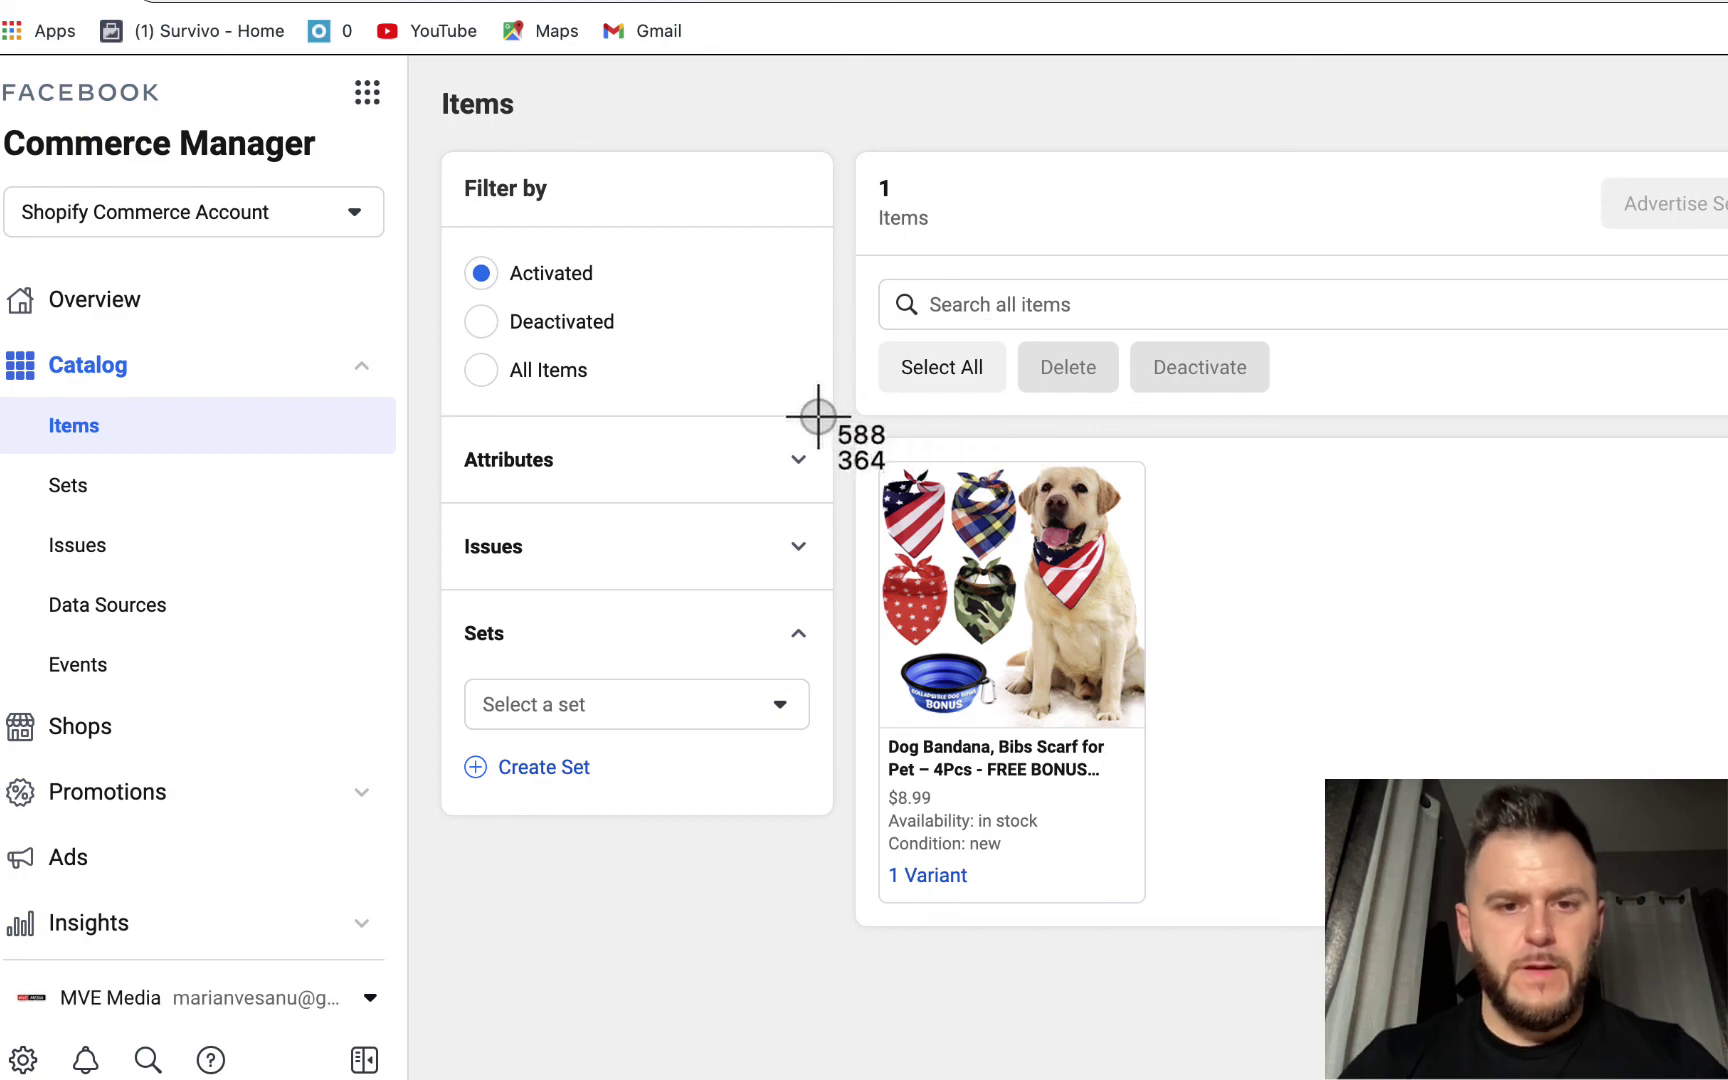
pyautogui.moveTo(815, 413); pyautogui.dragTo(1226, 1011)
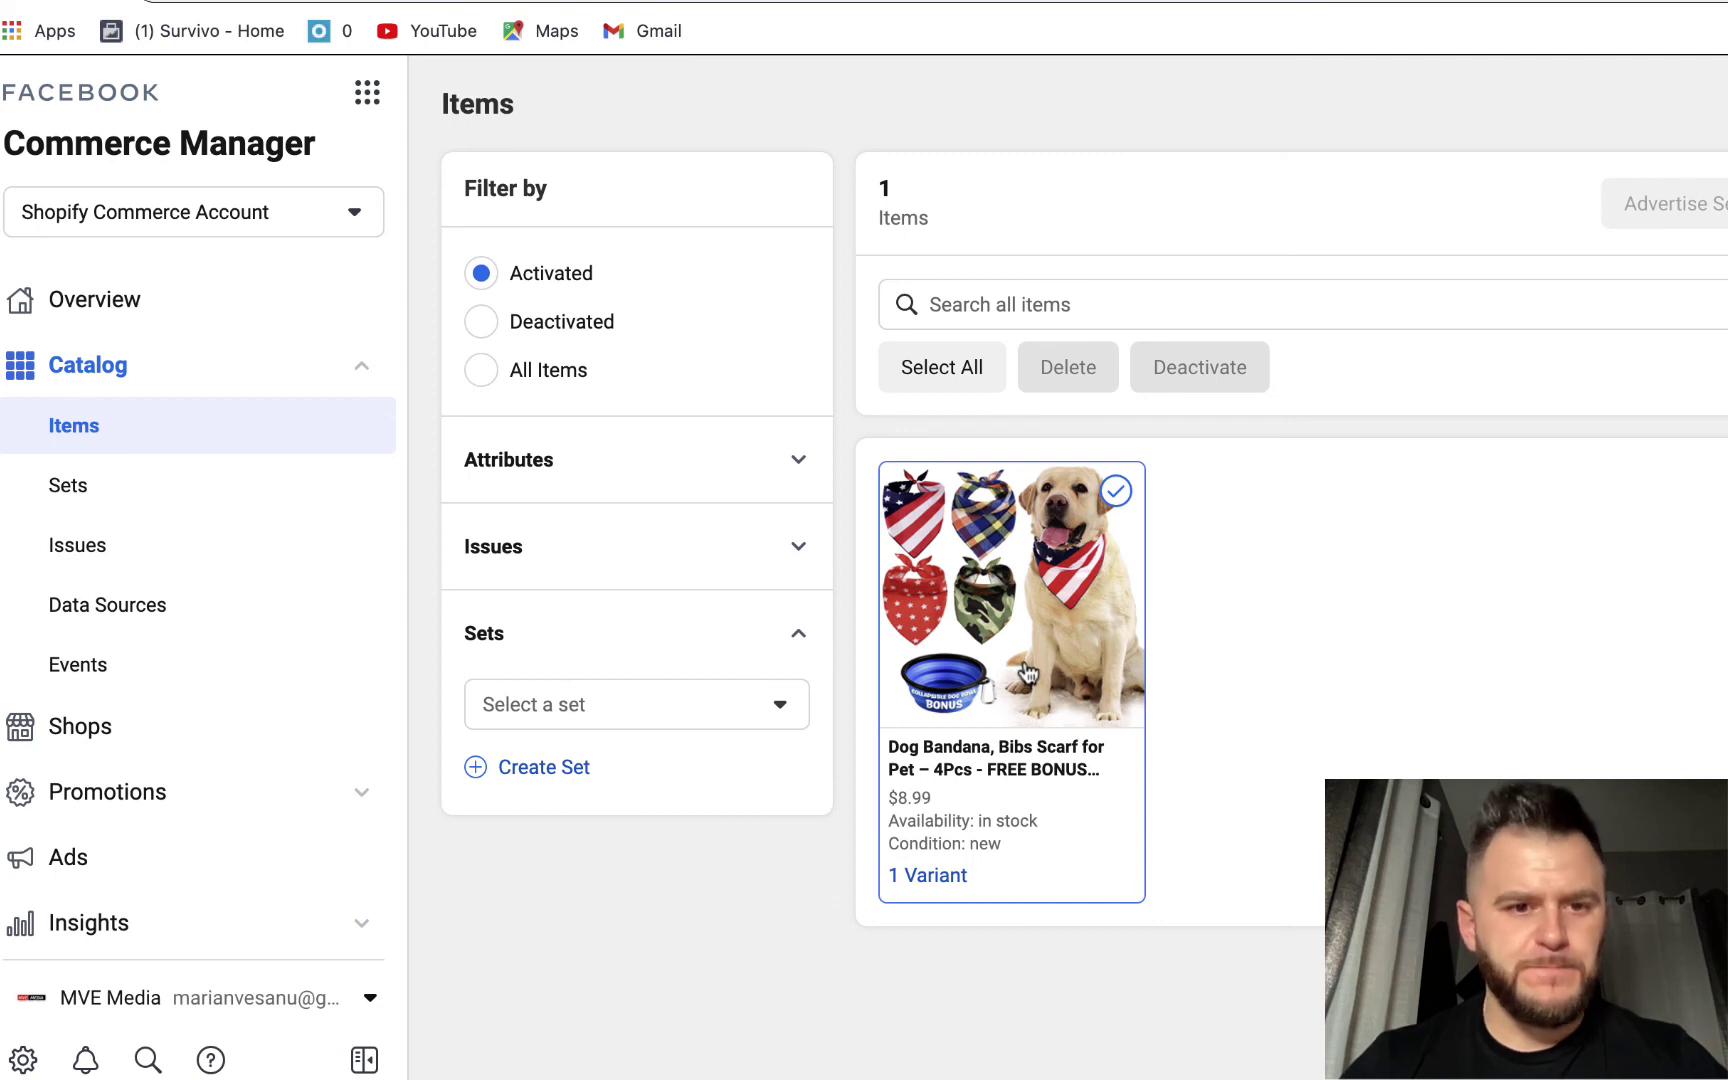
# - Toggle the Issues filter open and closed, then send the appeal form
pyautogui.click(622, 554)
pyautogui.click(620, 555)
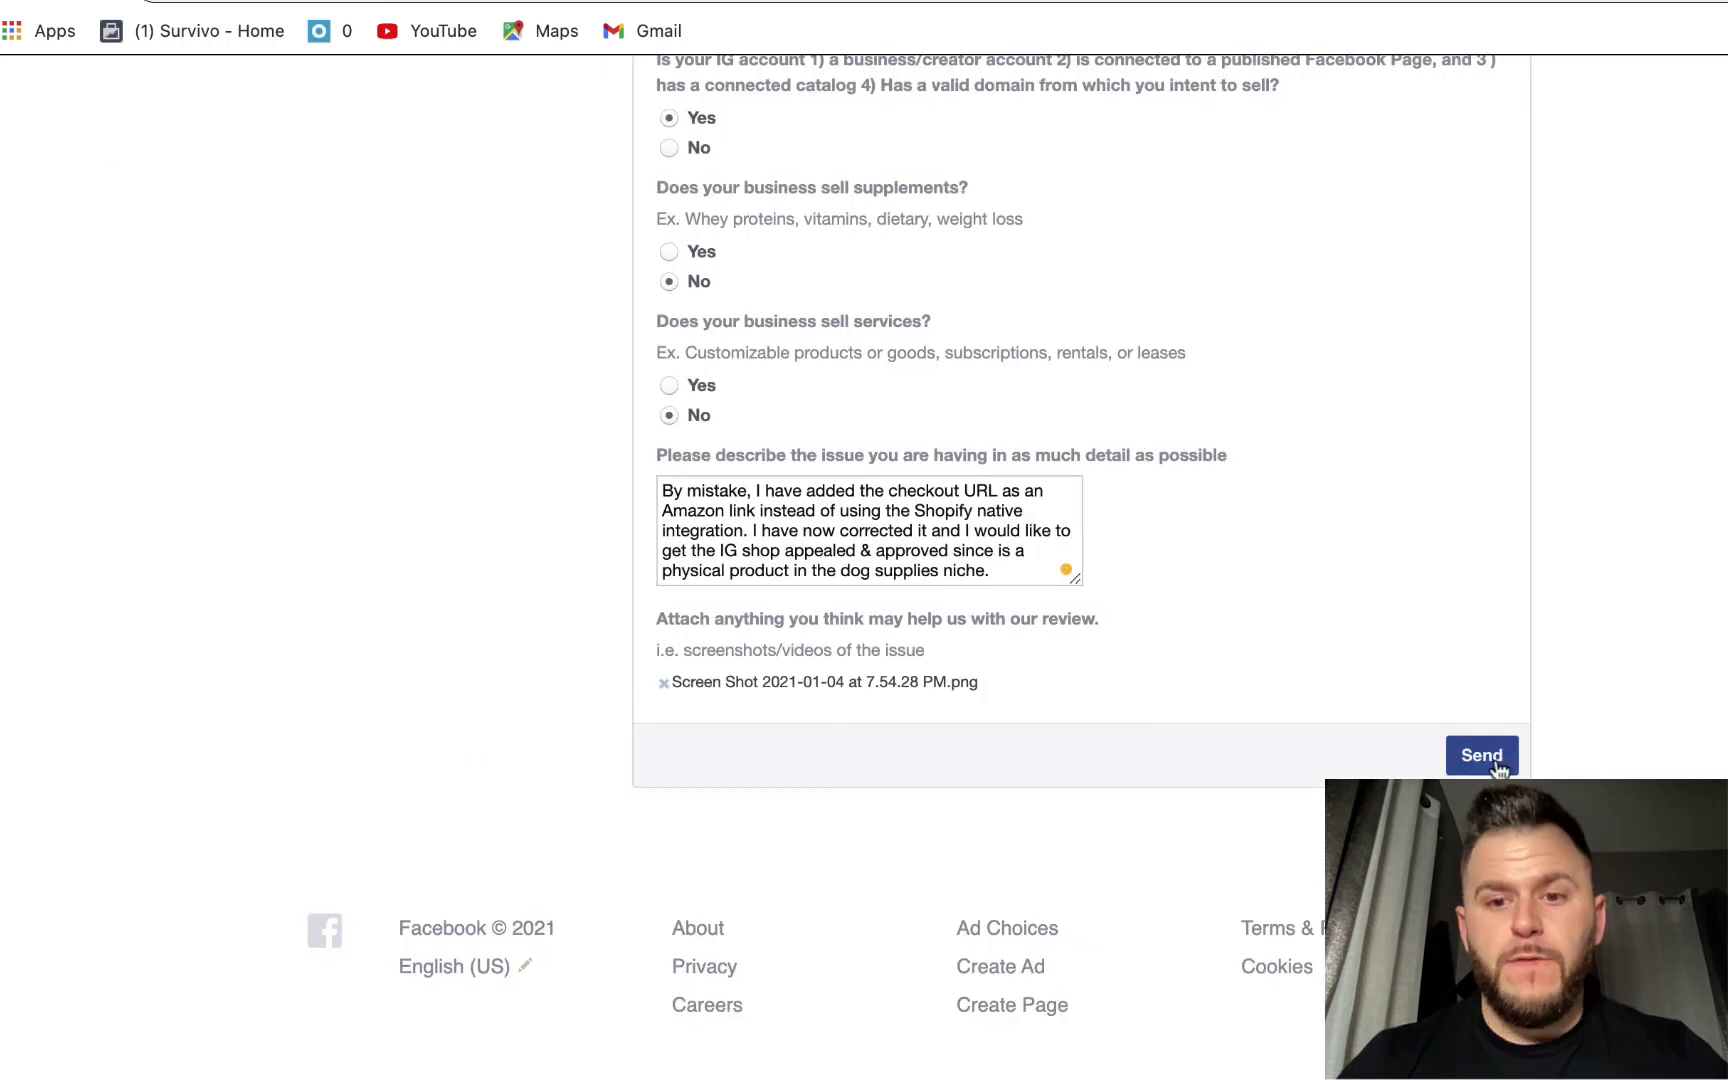
pyautogui.click(1490, 758)
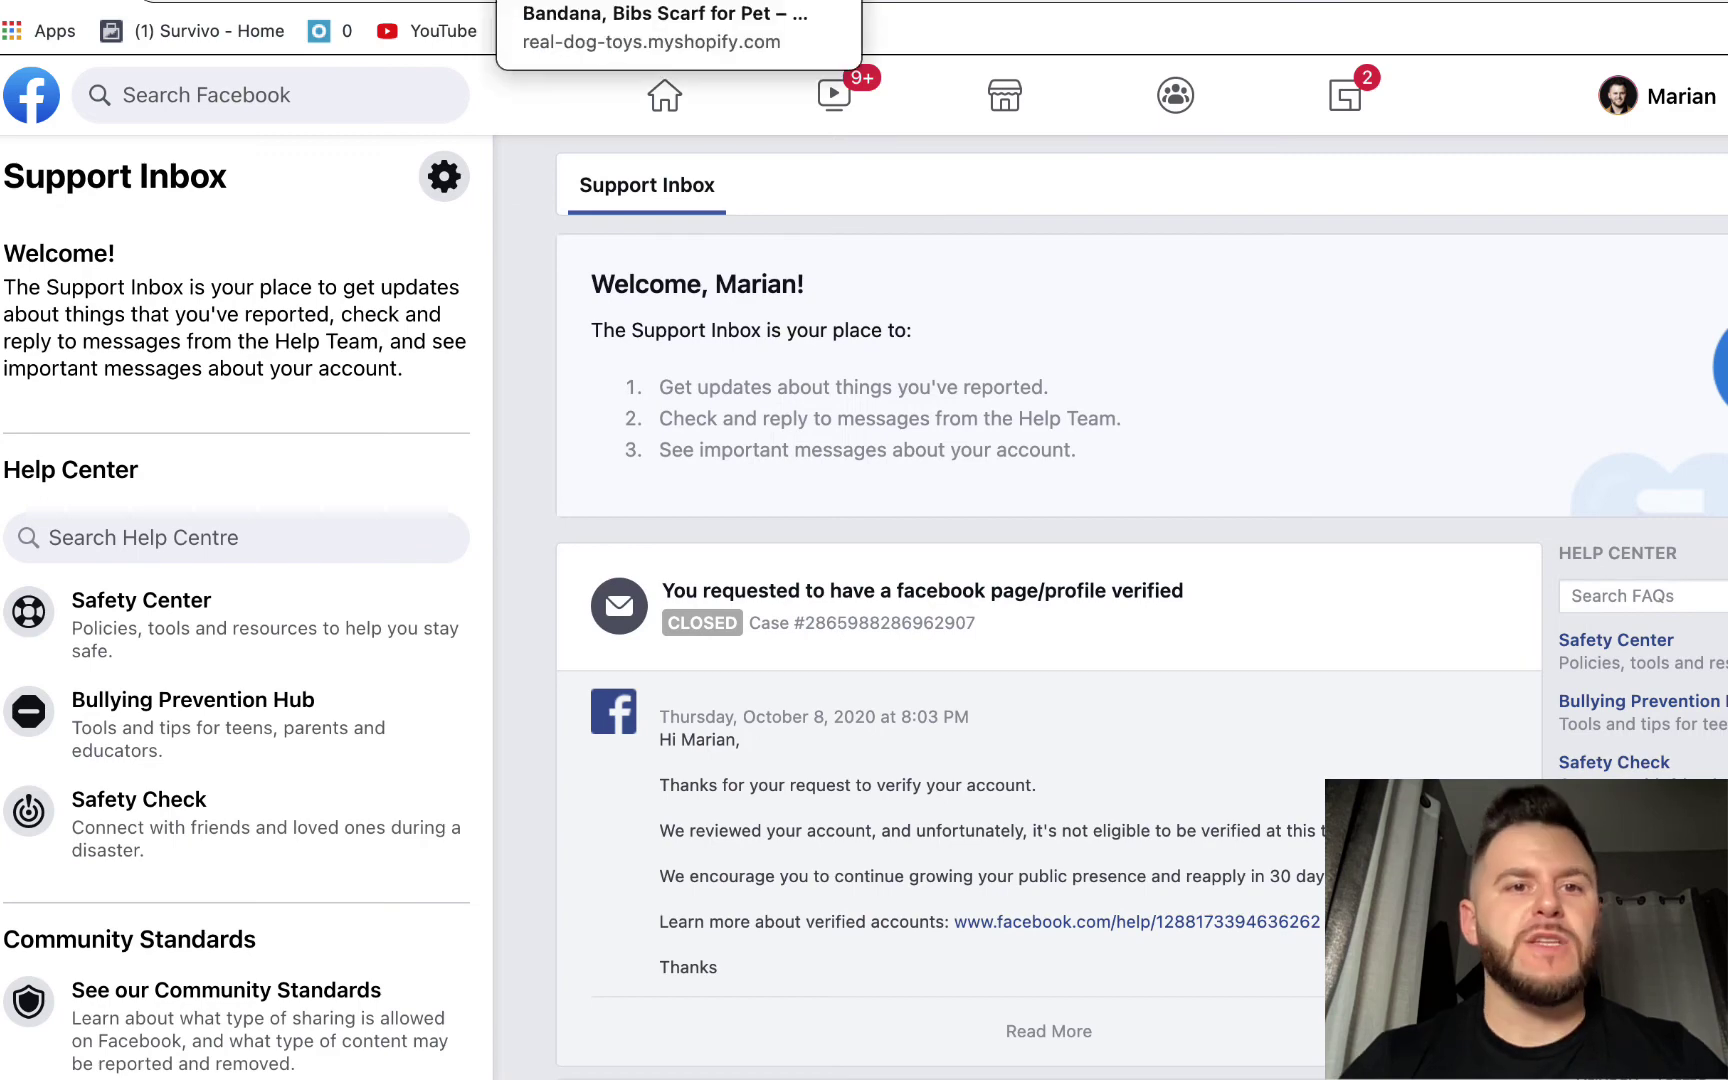
# - Return to Shopify's Set up Instagram Shopping tab and scroll back to the top
pyautogui.click(600, 2)
pyautogui.scroll(10, 441, 780)
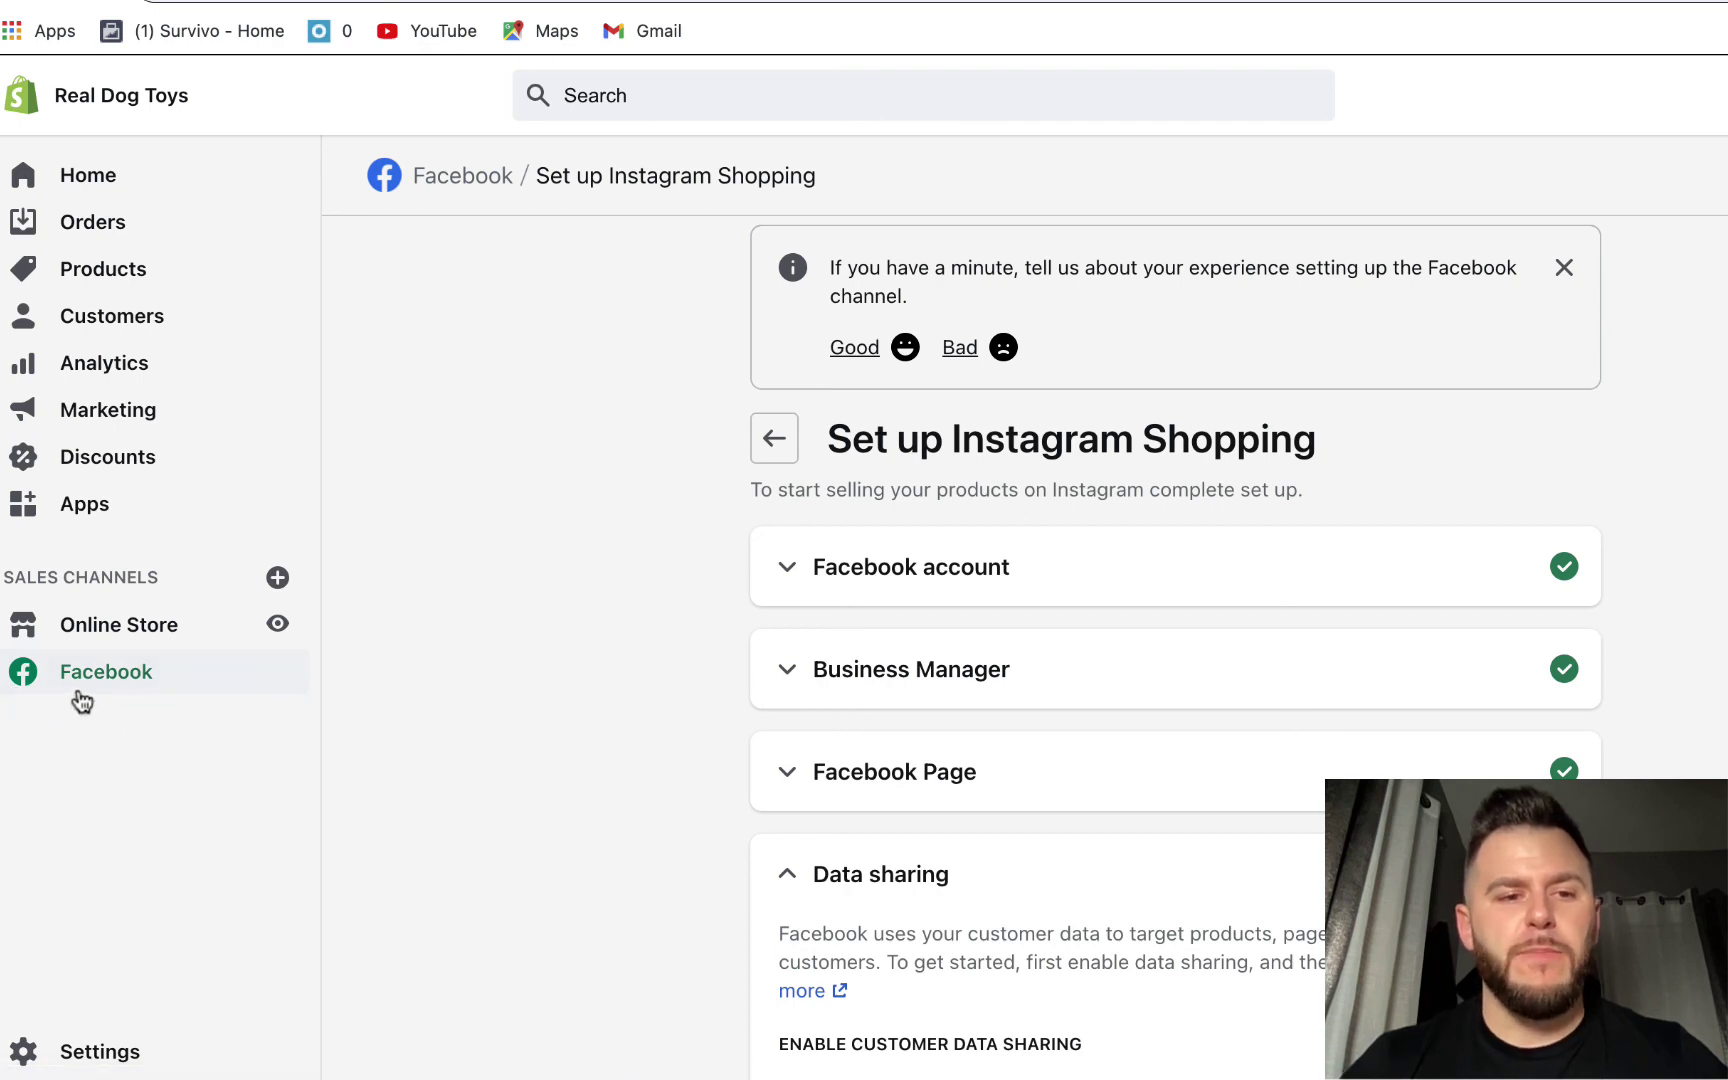
pyautogui.scroll(-5, 792, 720)
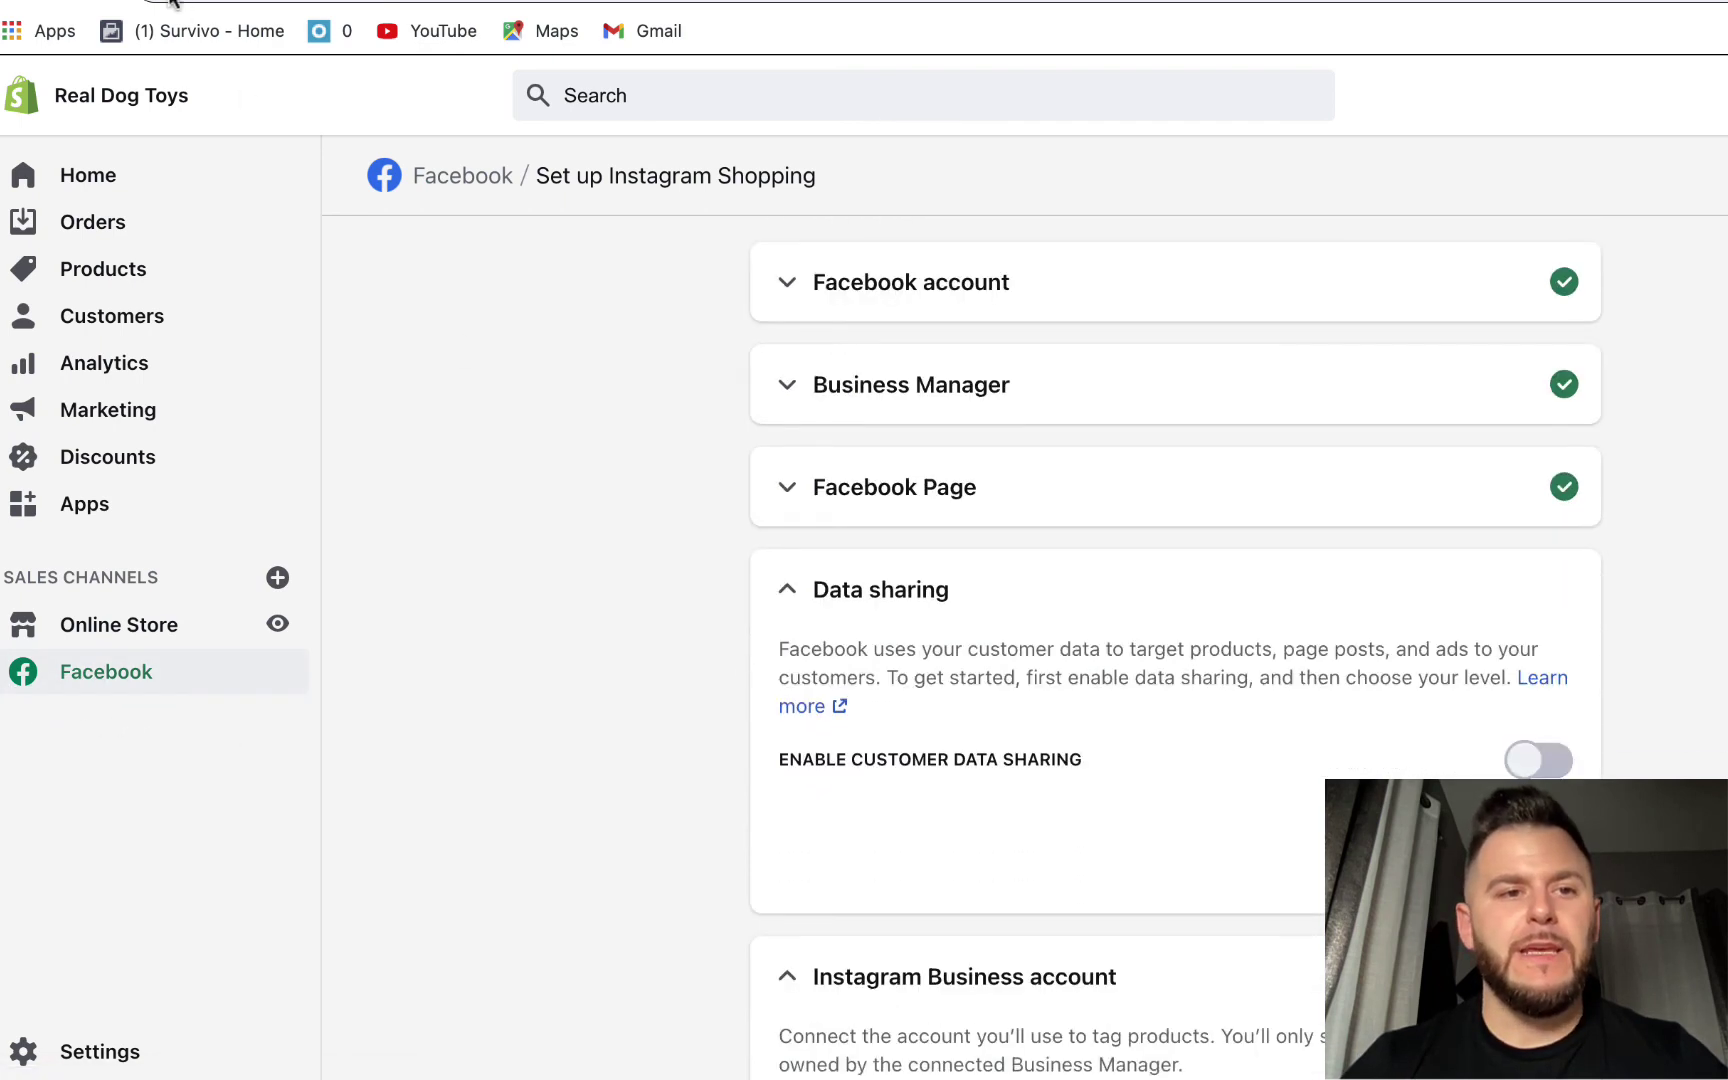